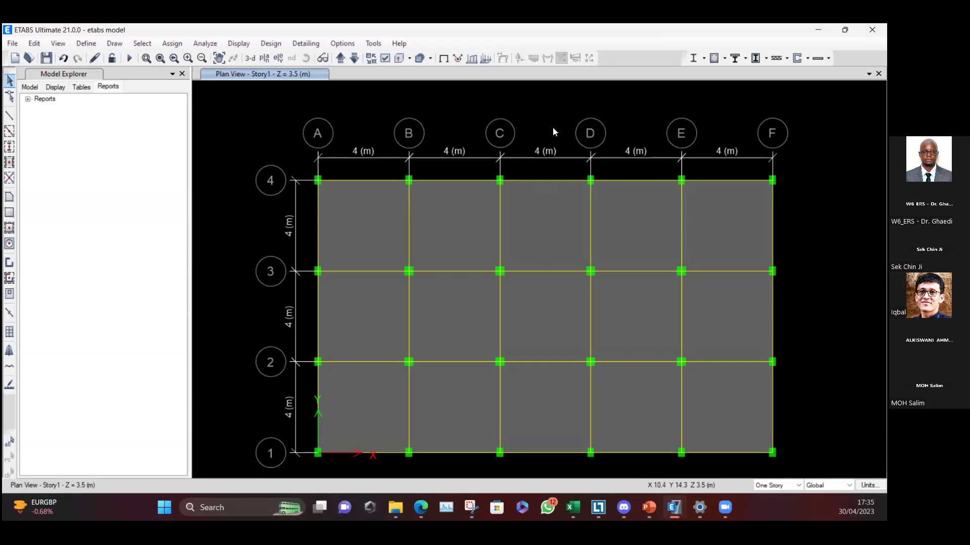
Step: Switch from the Story1 plan to the 3D view of the building and run the analysis
{"action": "middle_click_drag", "start_coordinate": [570, 149], "coordinate": [548, 144]}
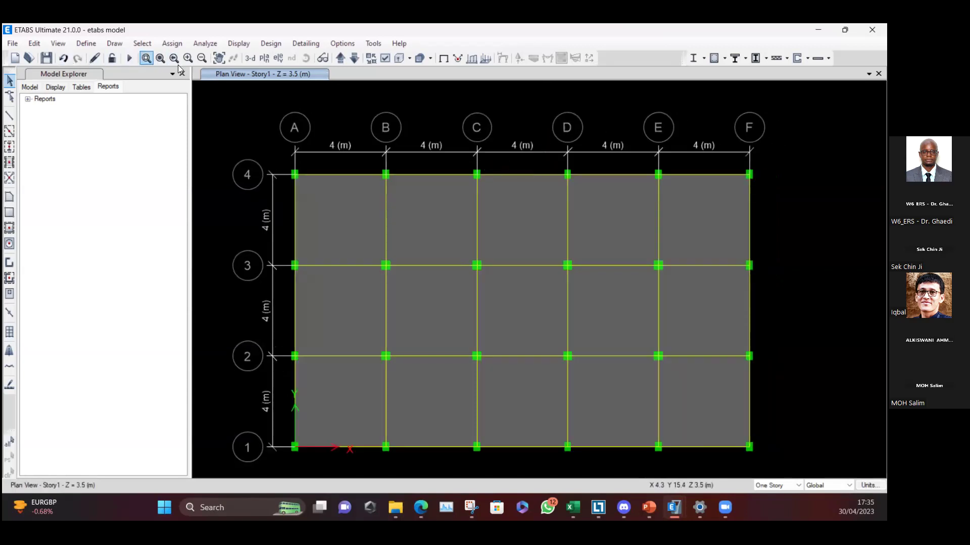
{"action": "left_click", "coordinate": [250, 58]}
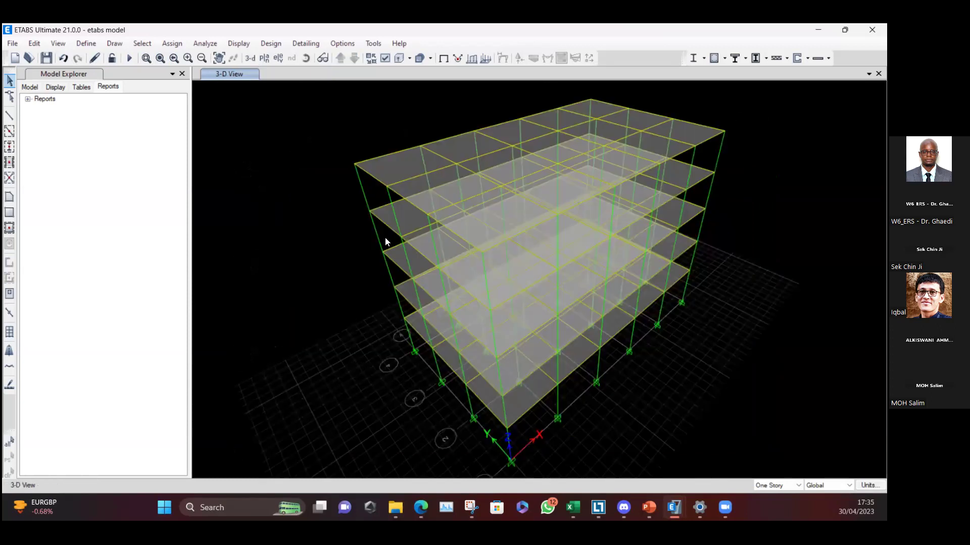
{"action": "middle_click_drag", "start_coordinate": [371, 242], "coordinate": [370, 210]}
{"action": "scroll", "coordinate": [373, 215], "scroll_direction": "up", "scroll_amount": 4}
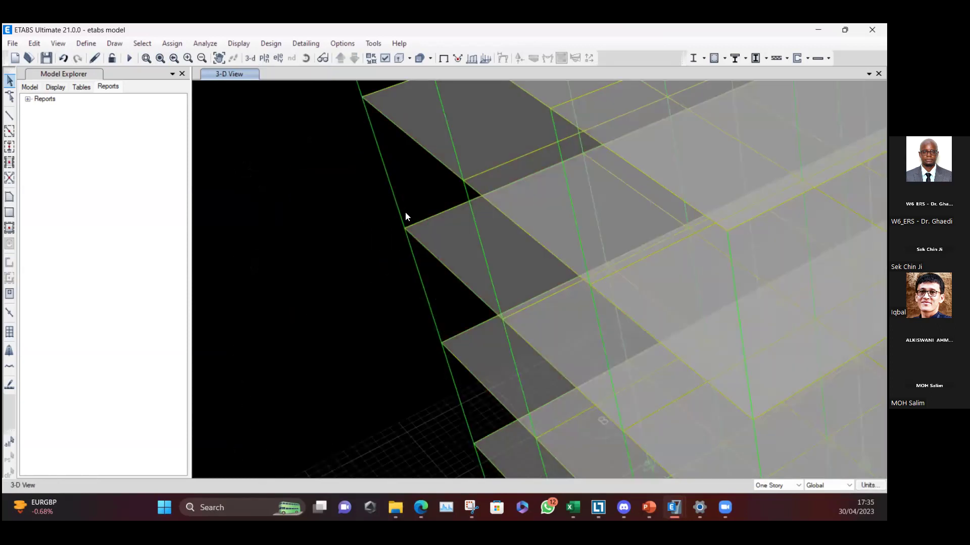
{"action": "scroll", "coordinate": [406, 212], "scroll_direction": "down", "scroll_amount": 4}
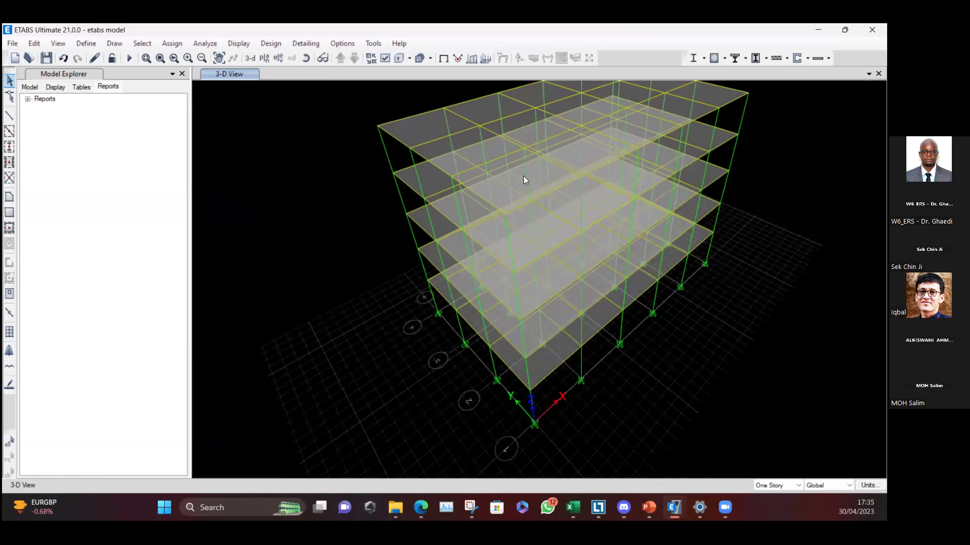
{"action": "middle_click_drag", "start_coordinate": [594, 306], "coordinate": [592, 330]}
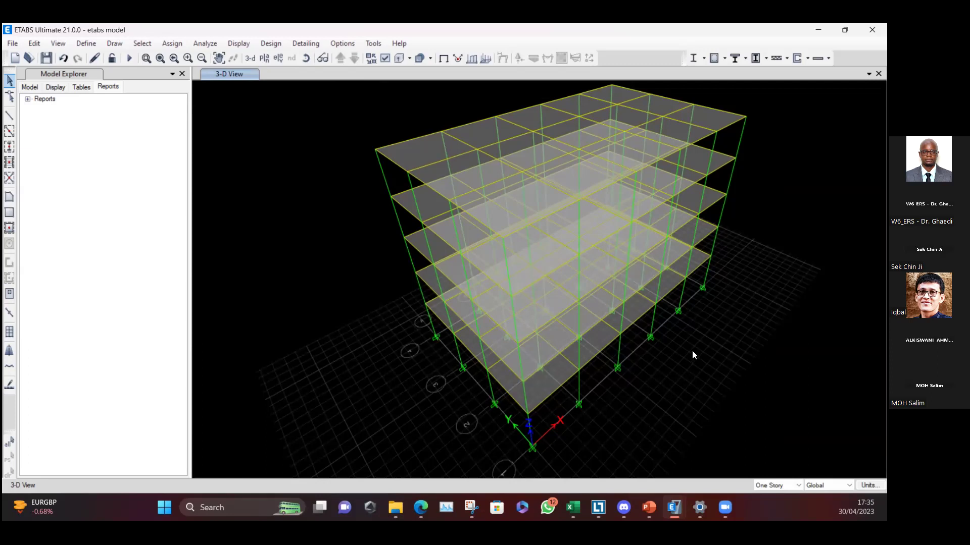
{"action": "middle_click_drag", "start_coordinate": [695, 351], "coordinate": [693, 365]}
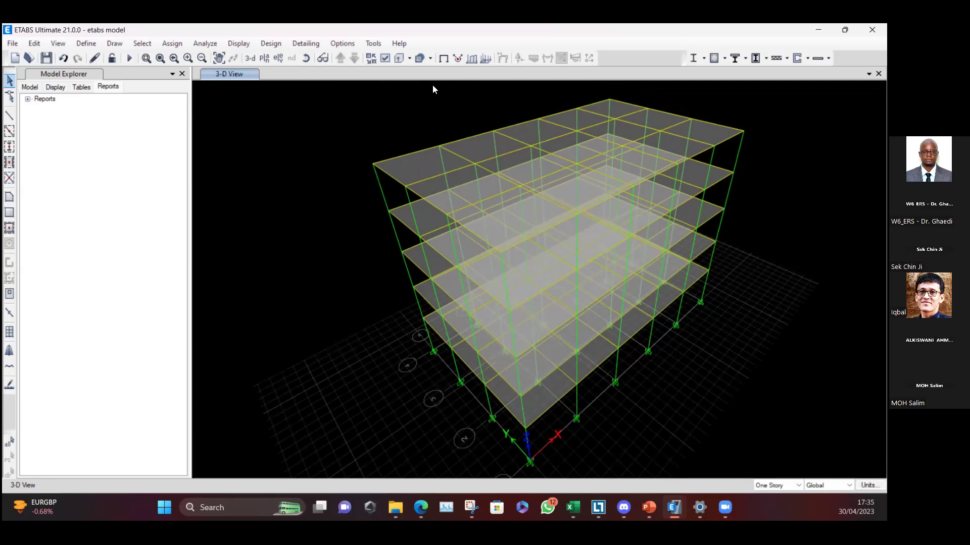
{"action": "left_click", "coordinate": [130, 59]}
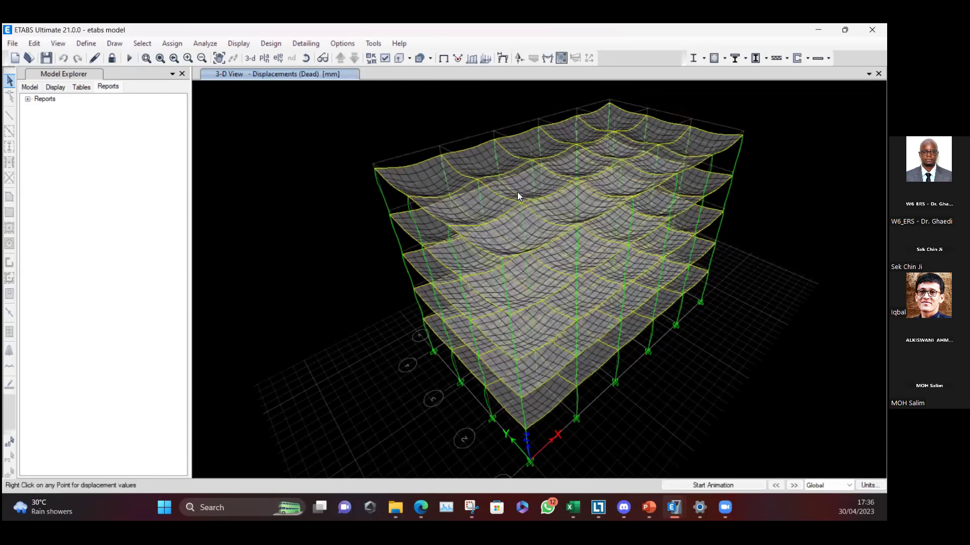
Step: Display the deformed shape for mode 1 of the Modal case, play its animation and stop it
{"action": "mouse_move", "coordinate": [579, 214]}
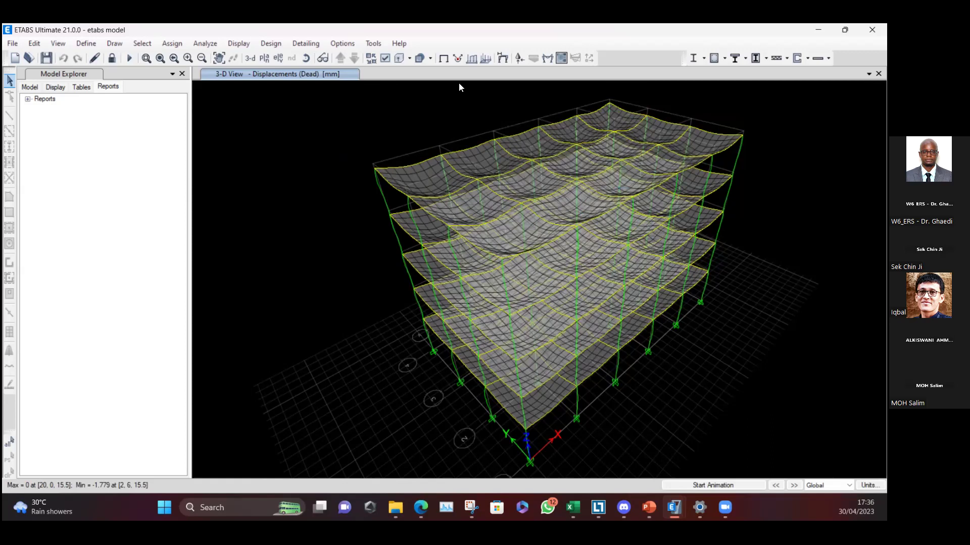
{"action": "left_click", "coordinate": [500, 59]}
{"action": "left_click", "coordinate": [191, 101]}
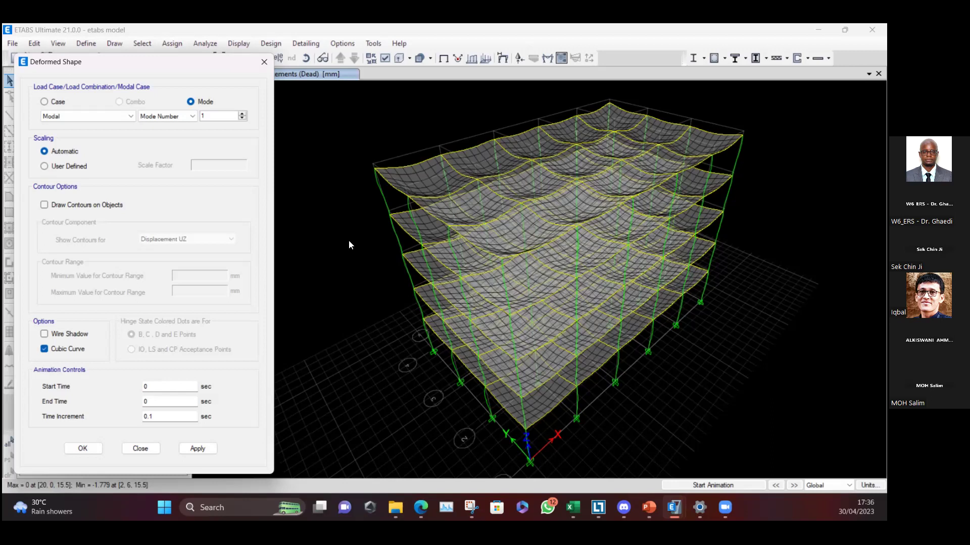
{"action": "left_click", "coordinate": [197, 449]}
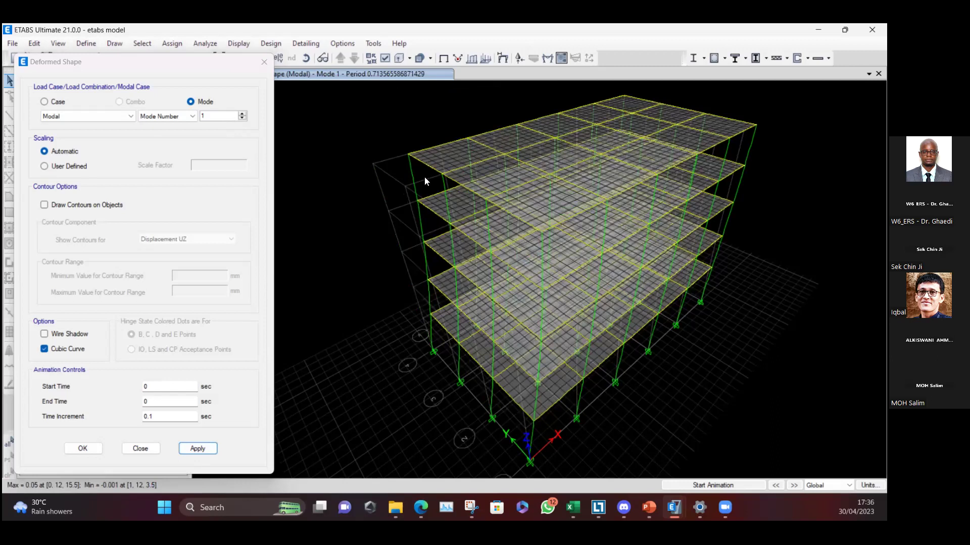
{"action": "left_click", "coordinate": [712, 485]}
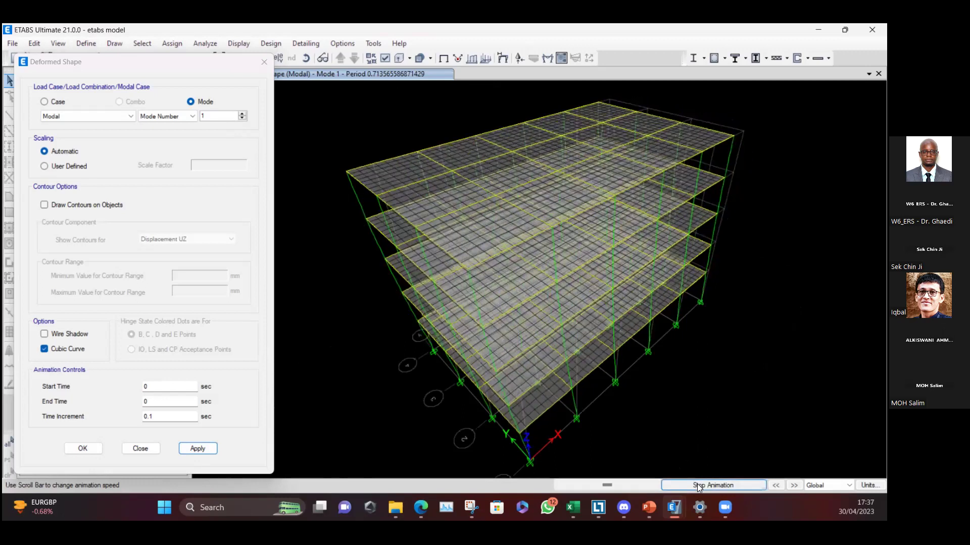
{"action": "left_click", "coordinate": [699, 485]}
{"action": "right_click", "coordinate": [620, 236]}
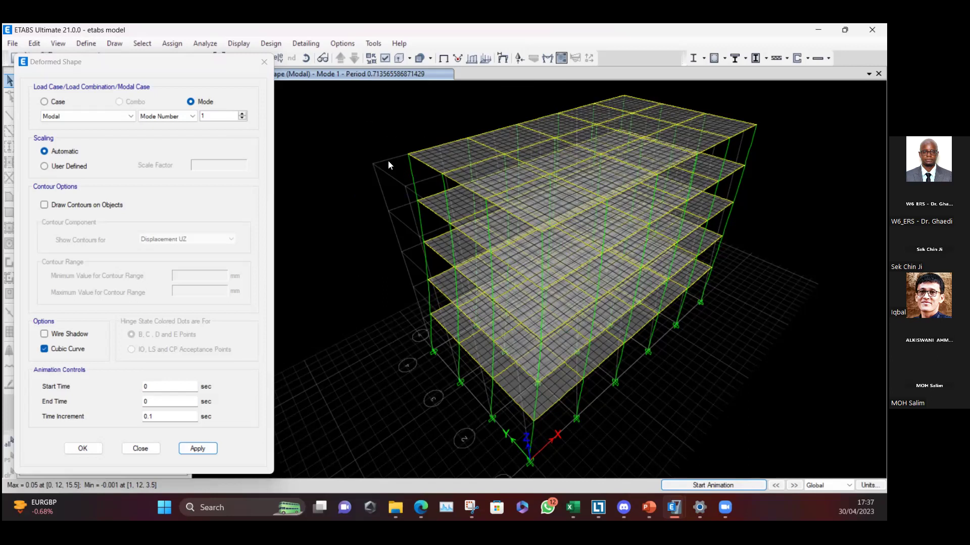
Step: Apply mode number 2 to the deformed shape, play its animation and stop it
{"action": "left_click", "coordinate": [244, 114]}
{"action": "left_click", "coordinate": [203, 446]}
{"action": "left_click", "coordinate": [708, 484]}
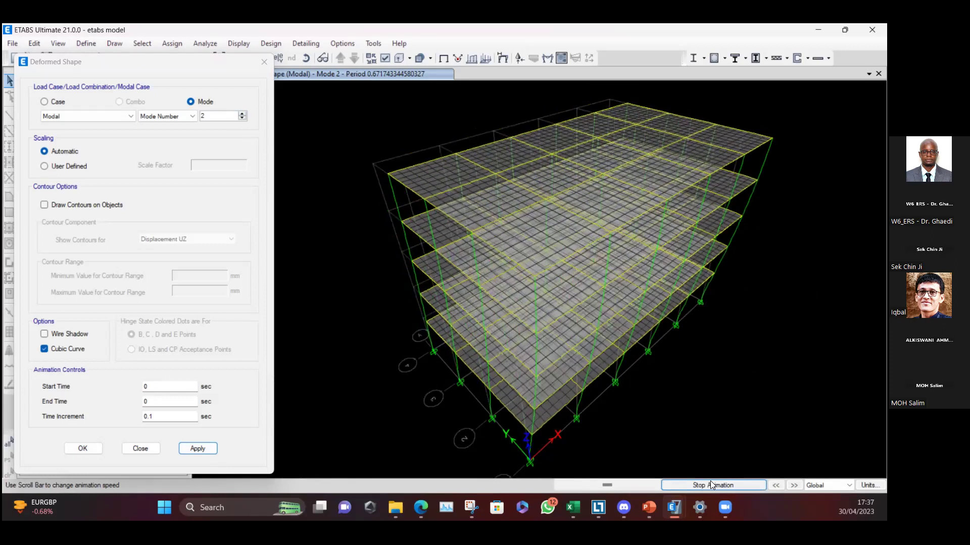
{"action": "left_click", "coordinate": [710, 485]}
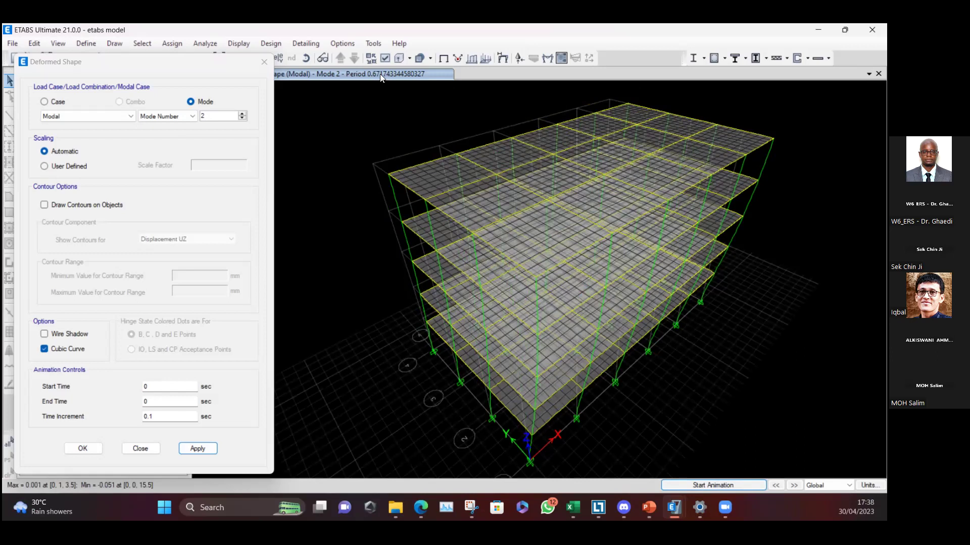
Step: Advance to mode 3, play and stop its animation, and close the Deformed Shape settings
{"action": "left_click", "coordinate": [795, 486]}
{"action": "left_click", "coordinate": [705, 487]}
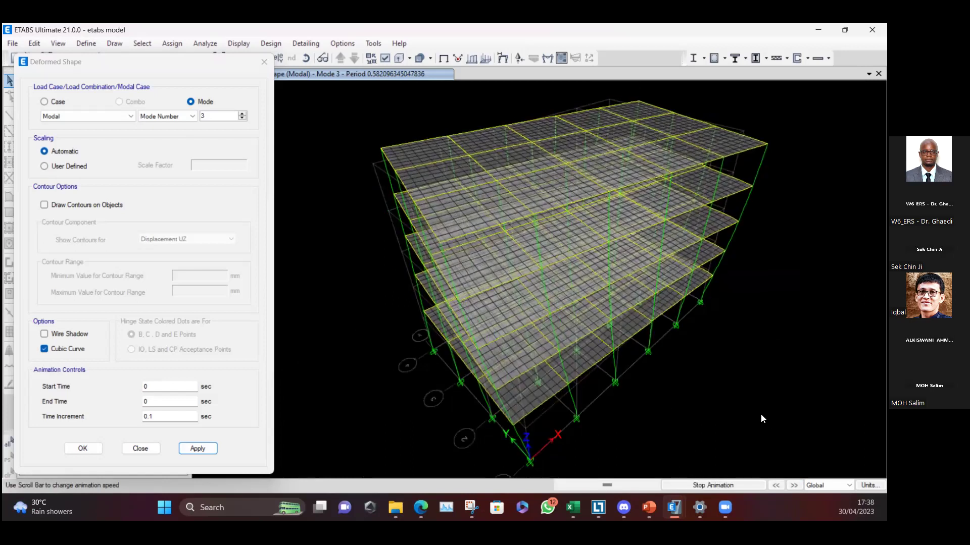
{"action": "left_click", "coordinate": [741, 485]}
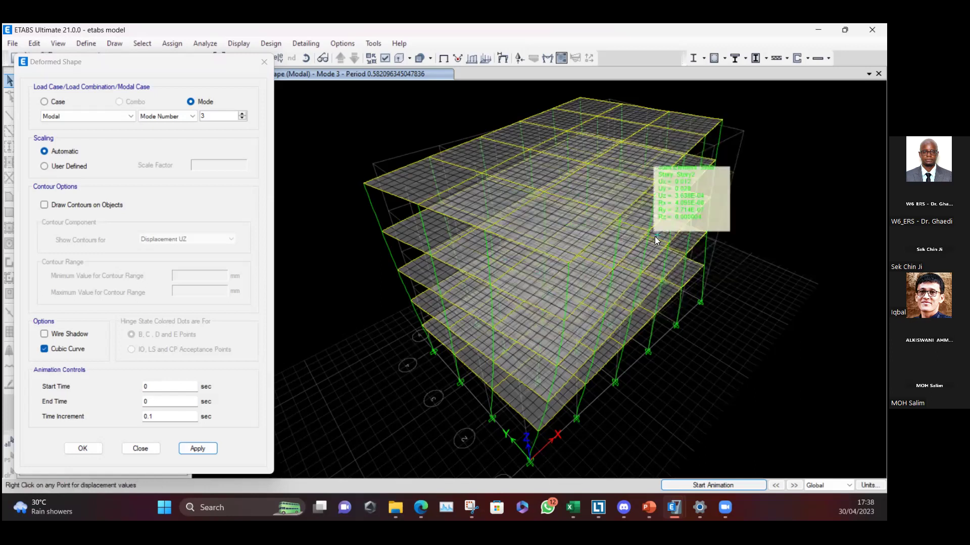
{"action": "left_click", "coordinate": [263, 64]}
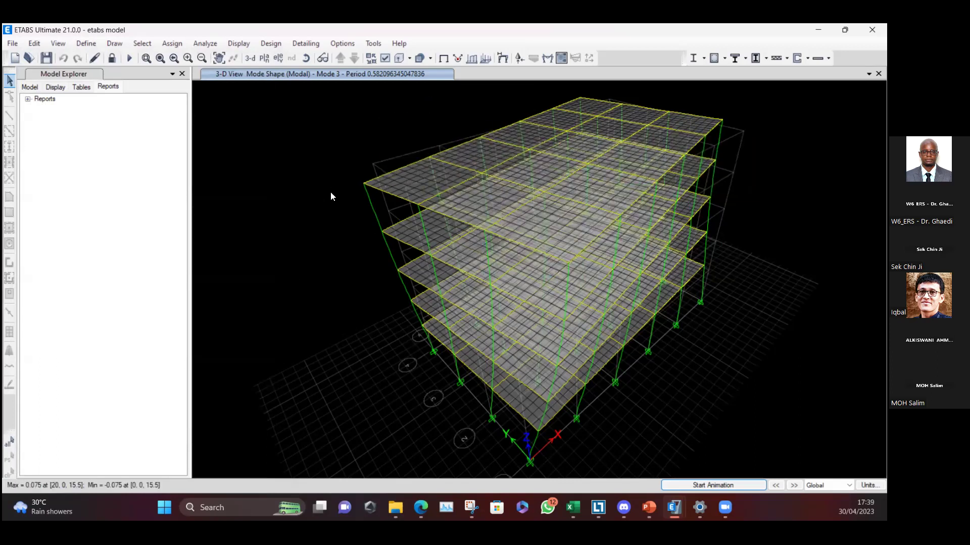
Step: Display the Modal Participating Mass Ratios table from the structure output results, continuing without any load case selected
{"action": "left_click", "coordinate": [240, 44]}
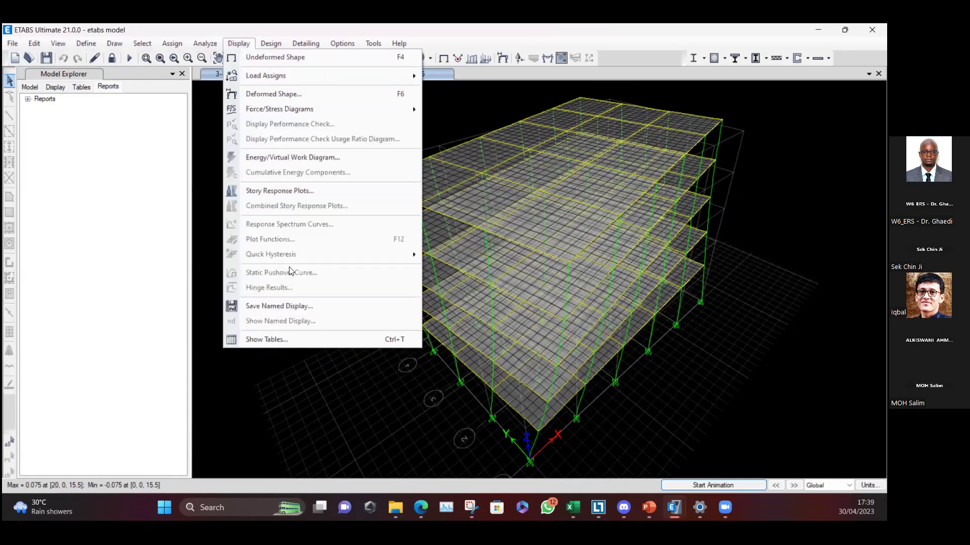
{"action": "left_click", "coordinate": [281, 338]}
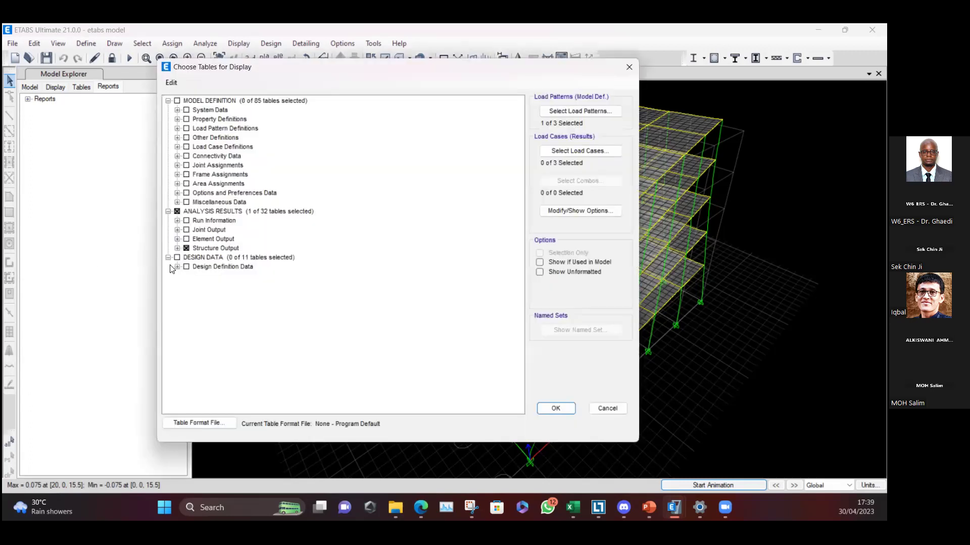
{"action": "left_click", "coordinate": [177, 248]}
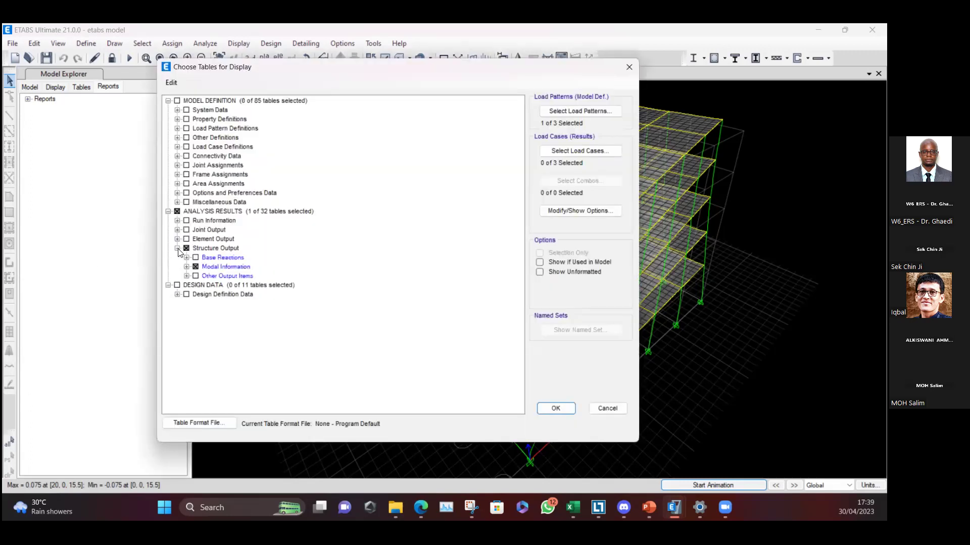
{"action": "left_click", "coordinate": [187, 267]}
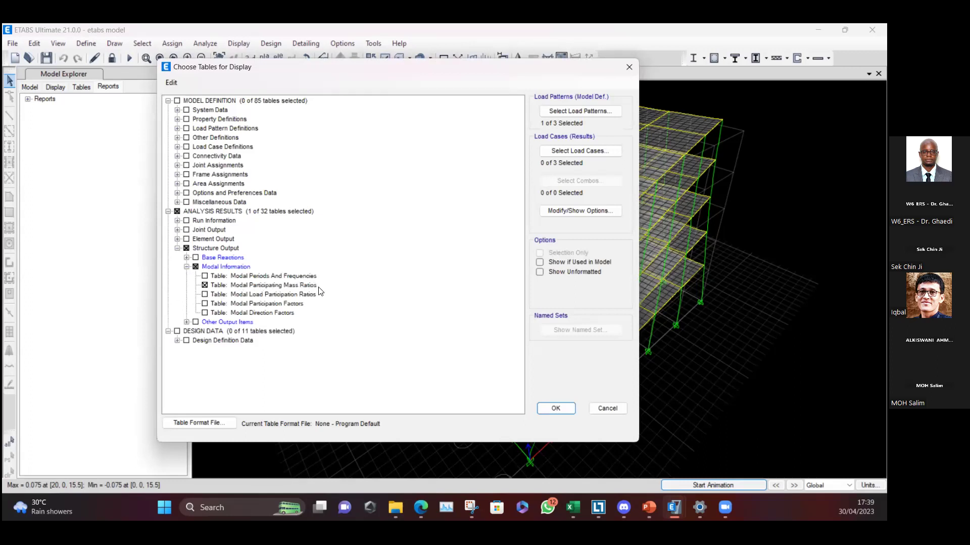
{"action": "left_click", "coordinate": [560, 407]}
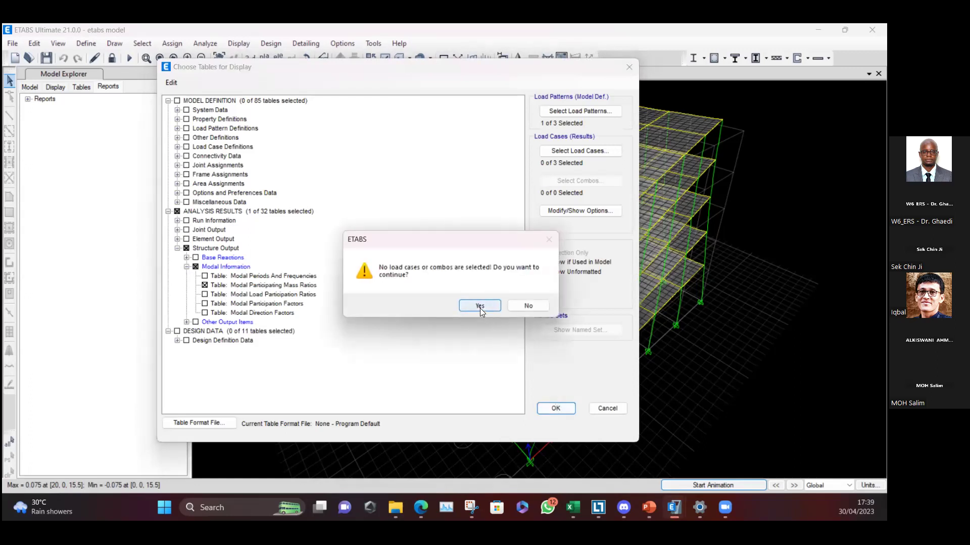
{"action": "left_click", "coordinate": [527, 305]}
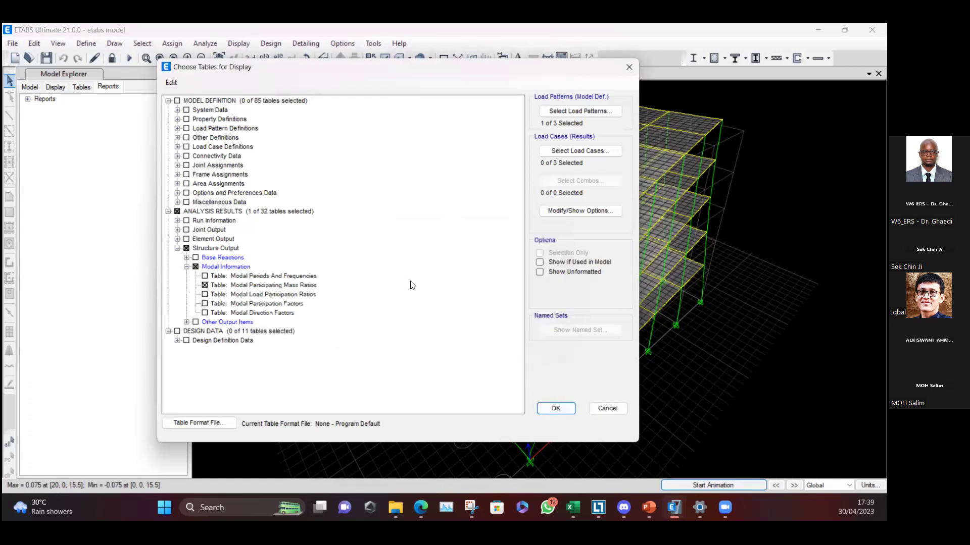
{"action": "left_click", "coordinate": [551, 409]}
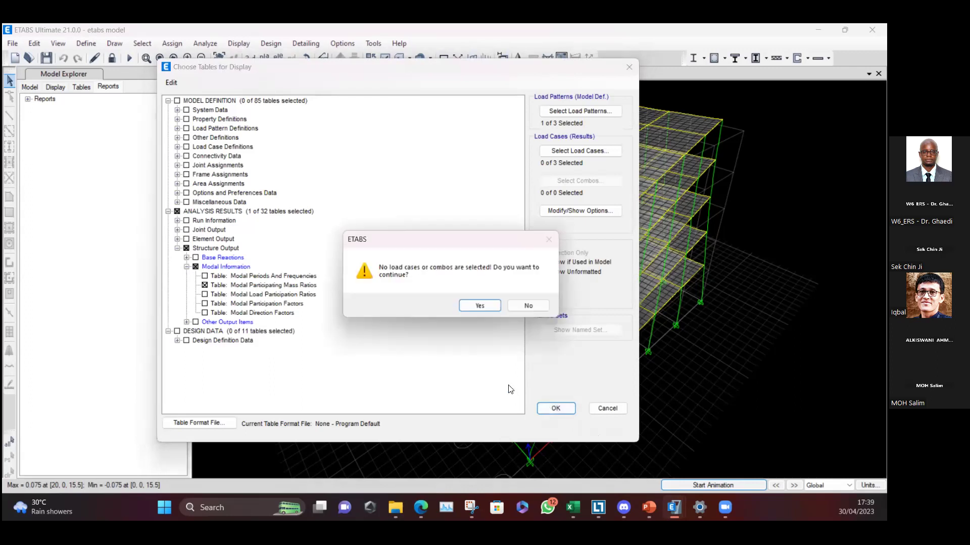
{"action": "left_click", "coordinate": [476, 304]}
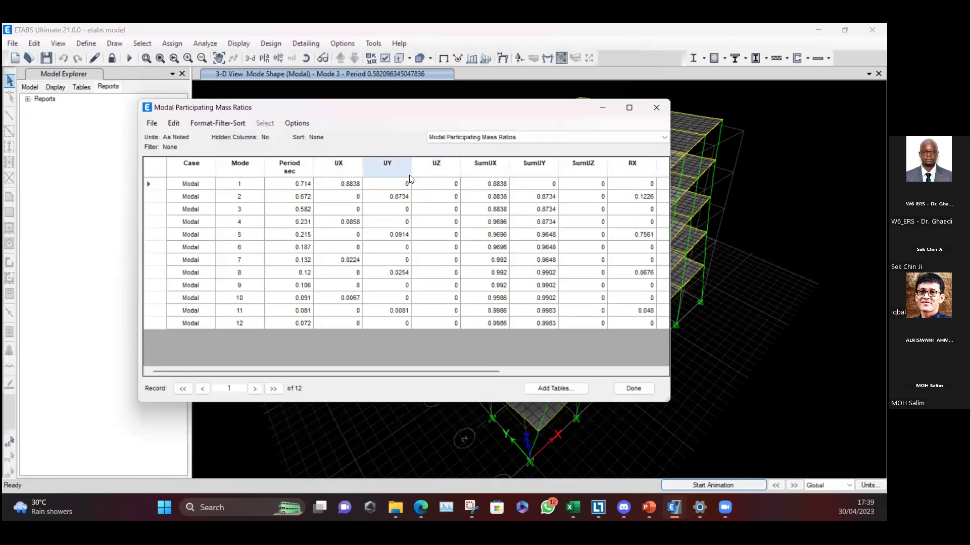
Step: Hide the UZ, SumUX, SumUY, SumUZ, RX and RY columns of the mass ratios table
{"action": "left_click", "coordinate": [155, 167]}
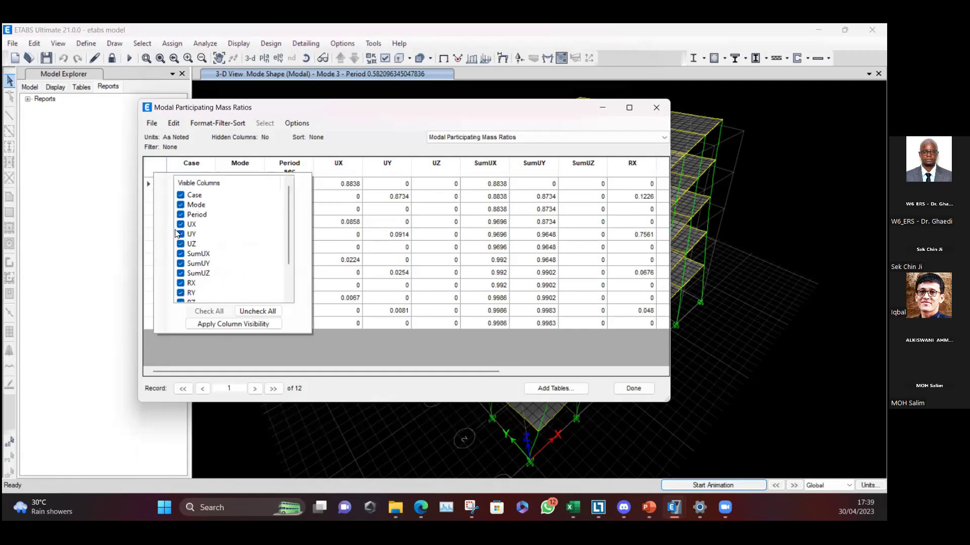
{"action": "left_click", "coordinate": [181, 244]}
{"action": "left_click", "coordinate": [180, 254]}
{"action": "left_click", "coordinate": [180, 263]}
{"action": "left_click", "coordinate": [180, 273]}
{"action": "left_click", "coordinate": [180, 283]}
{"action": "left_click", "coordinate": [180, 293]}
{"action": "left_click", "coordinate": [223, 326]}
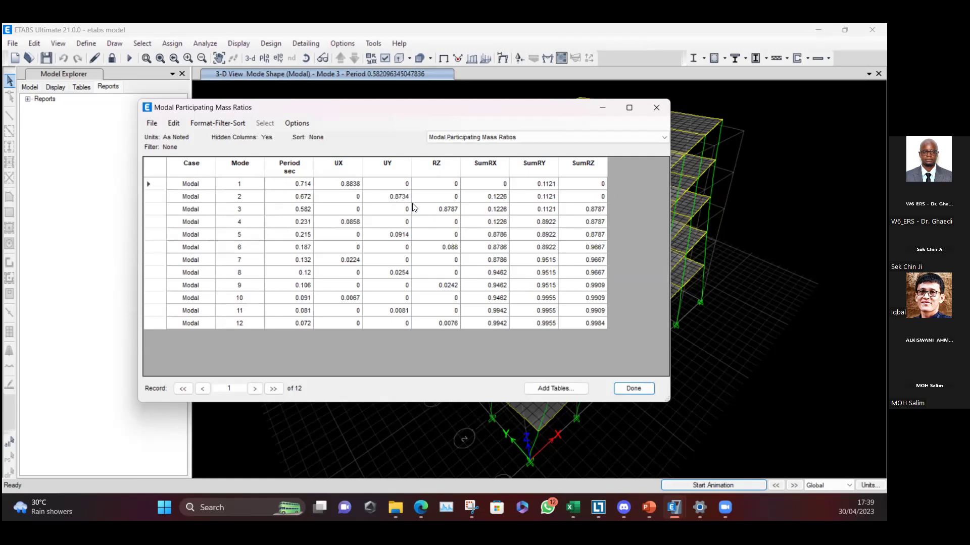
Step: Examine the period and the UX, UY and RZ mass participation ratios of mode 1
{"action": "left_click", "coordinate": [191, 186]}
{"action": "left_click", "coordinate": [259, 187]}
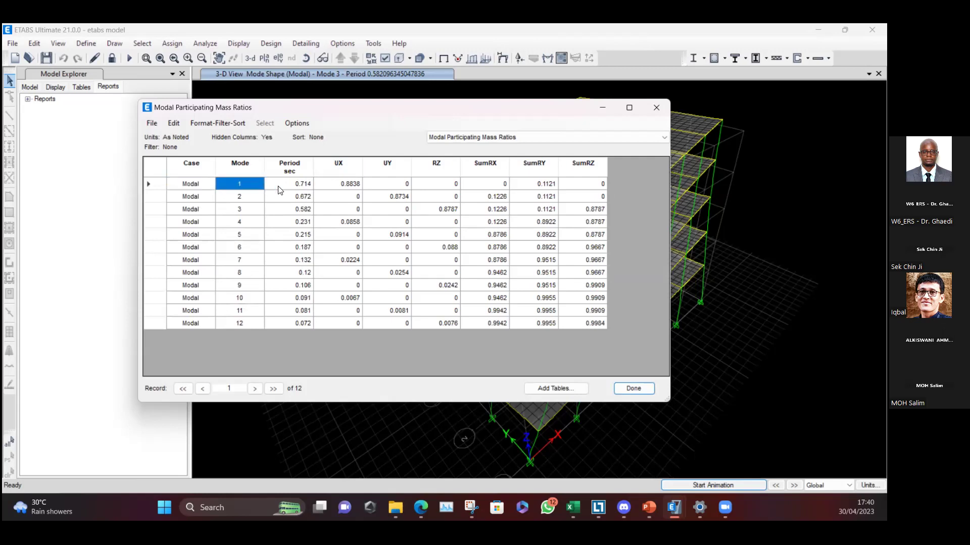
{"action": "left_click", "coordinate": [301, 186]}
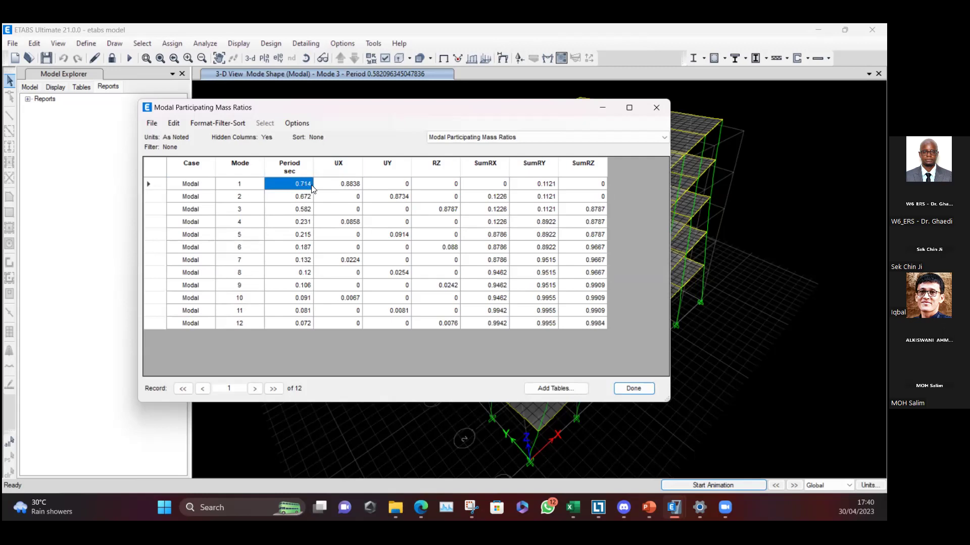
{"action": "left_click", "coordinate": [331, 182]}
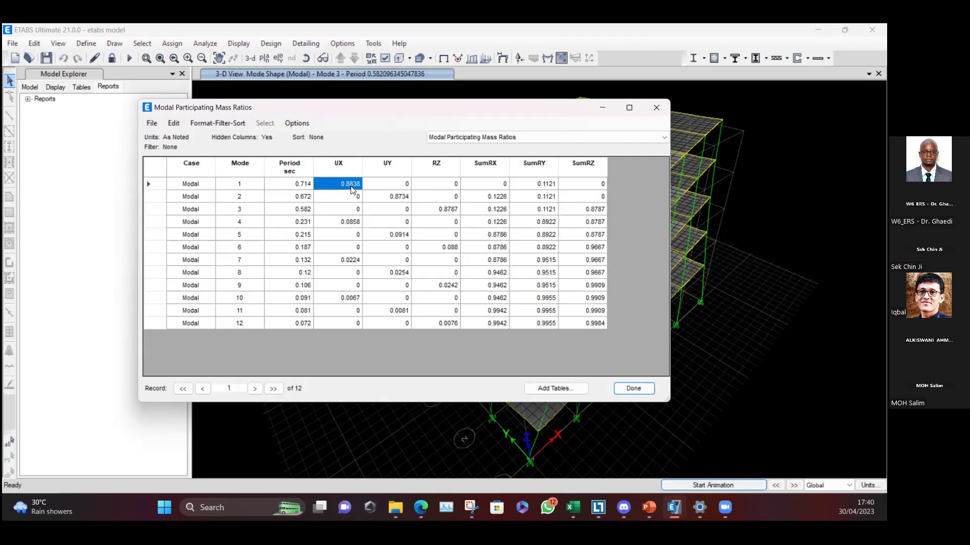
{"action": "left_click", "coordinate": [347, 197]}
{"action": "left_click", "coordinate": [383, 187]}
{"action": "left_click", "coordinate": [437, 185]}
{"action": "left_click", "coordinate": [387, 185]}
{"action": "left_click", "coordinate": [360, 188]}
{"action": "left_click", "coordinate": [207, 185]}
{"action": "left_click", "coordinate": [278, 186]}
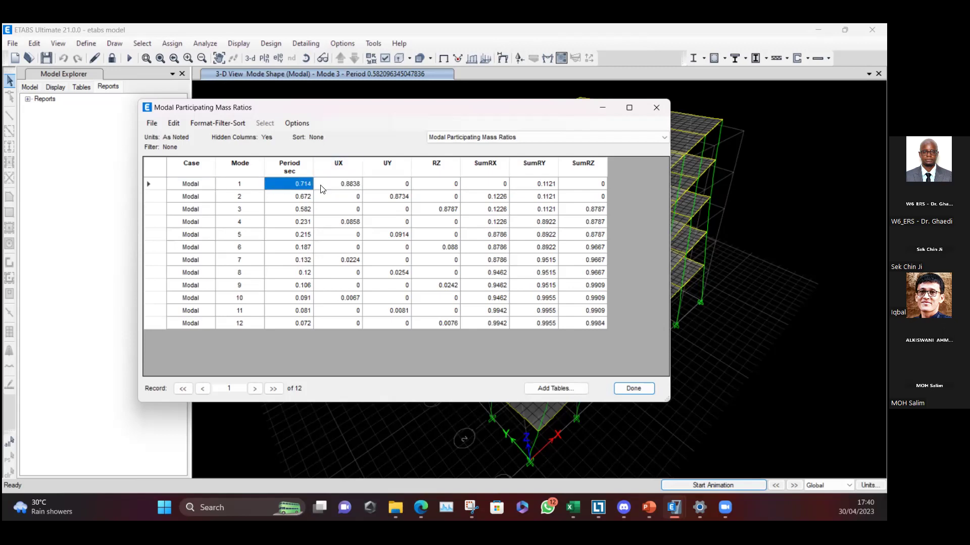
{"action": "left_click", "coordinate": [349, 183]}
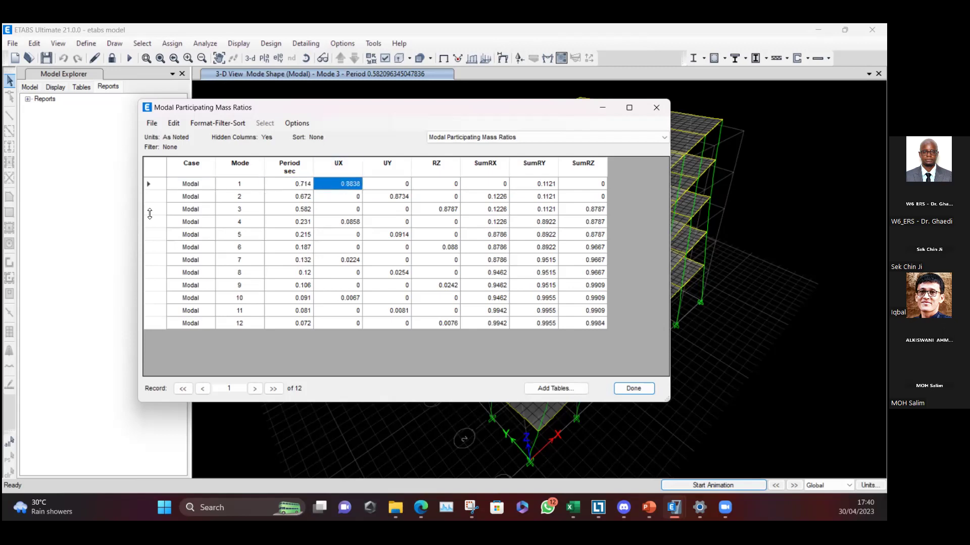
Step: Examine the period and the UX and UY mass participation ratios of mode 2
{"action": "left_click", "coordinate": [212, 202]}
{"action": "left_click", "coordinate": [243, 202]}
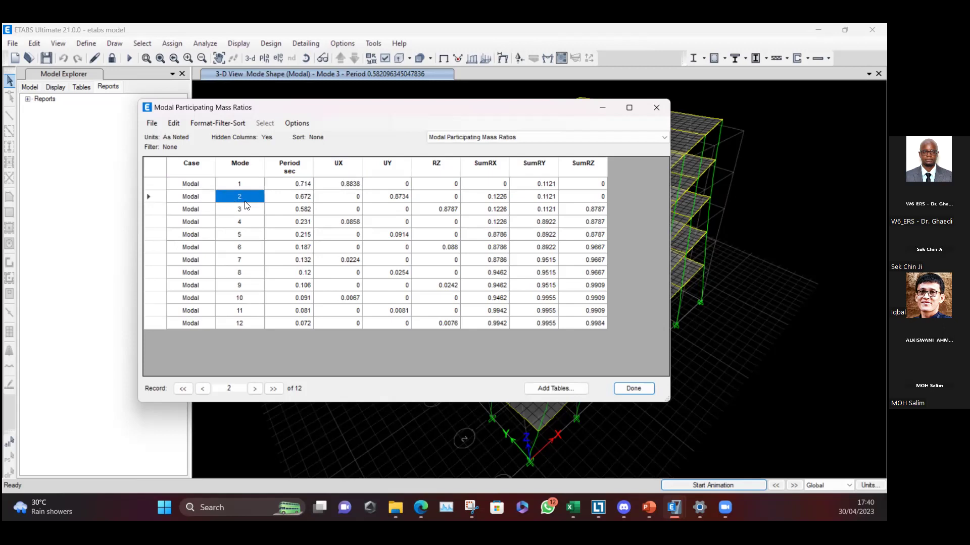
{"action": "left_click", "coordinate": [292, 200]}
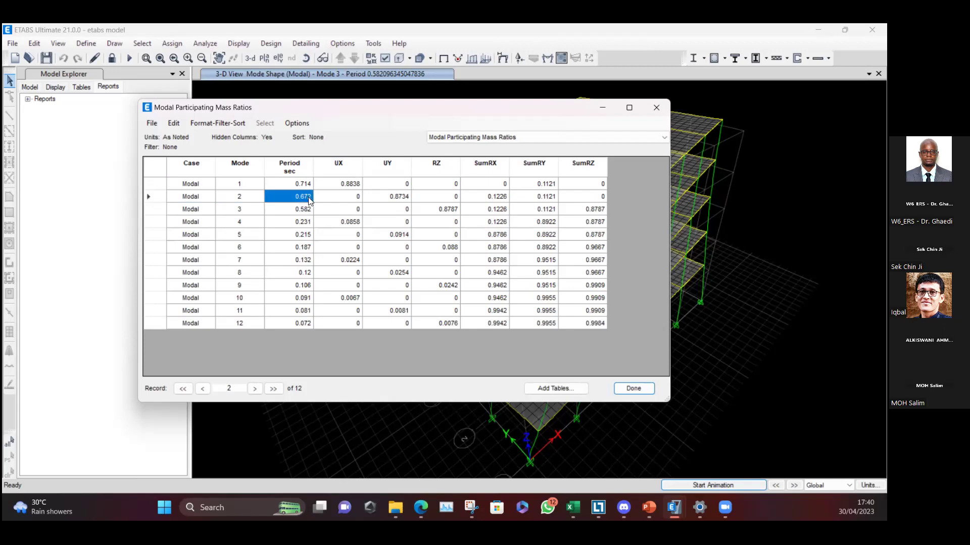
{"action": "left_click", "coordinate": [333, 200]}
{"action": "left_click", "coordinate": [389, 196]}
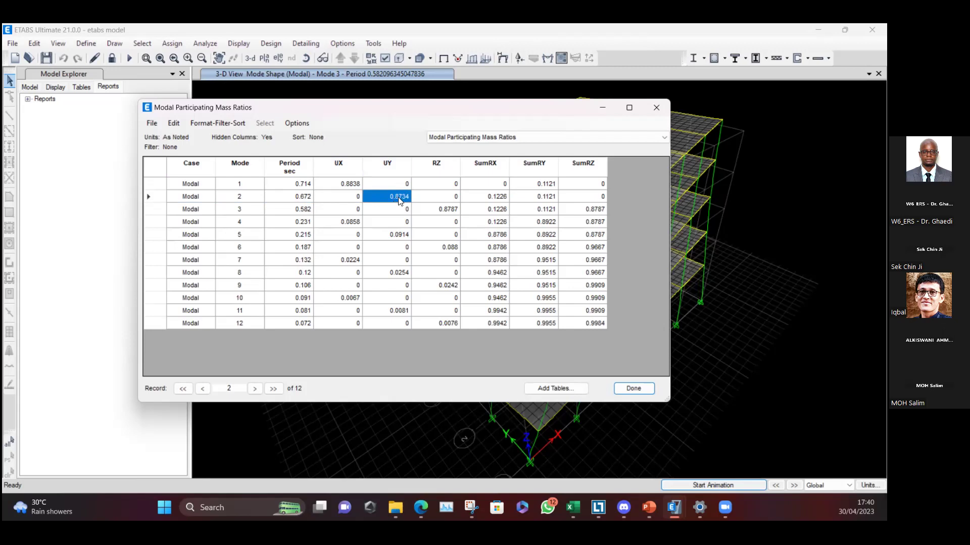
Step: Examine the UX, UY and RZ mass participation ratios of modes 2 to 5
{"action": "left_click_drag", "start_coordinate": [238, 194], "coordinate": [348, 203]}
{"action": "left_click", "coordinate": [348, 200]}
{"action": "left_click", "coordinate": [372, 197]}
{"action": "left_click", "coordinate": [419, 208]}
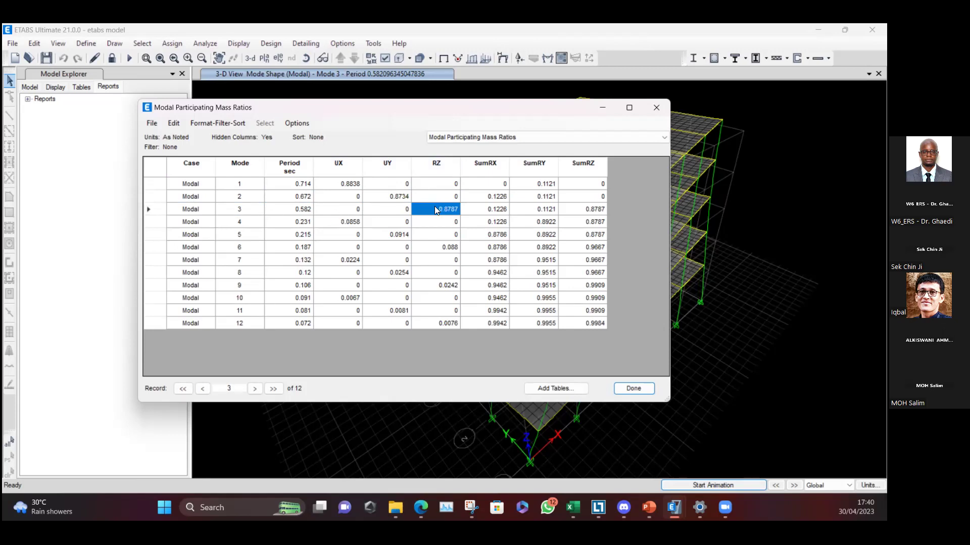
{"action": "left_click", "coordinate": [351, 224]}
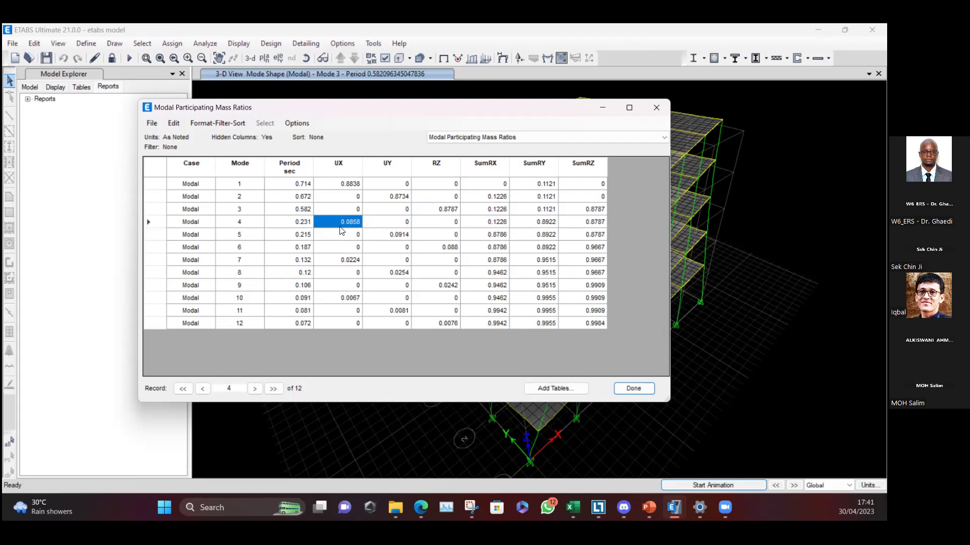
{"action": "left_click", "coordinate": [386, 236]}
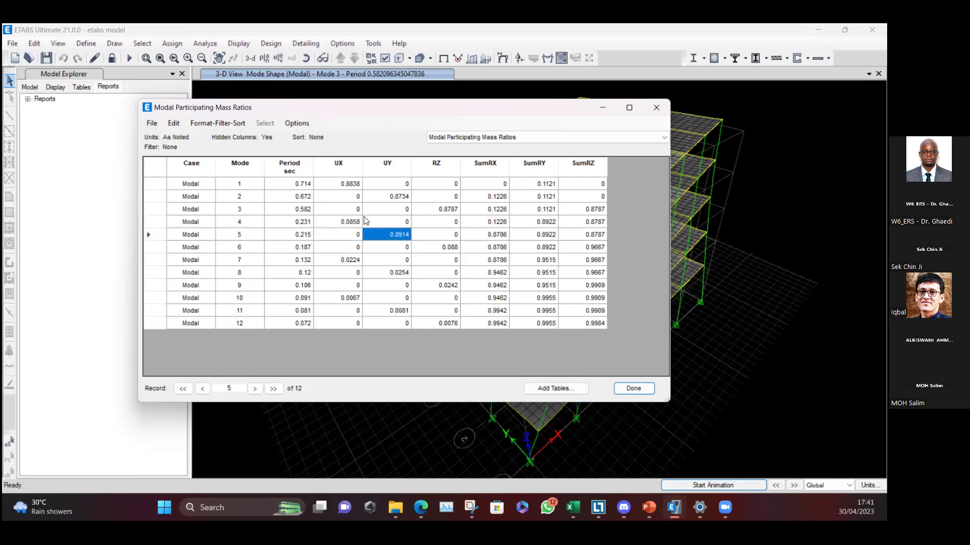
Step: Compare the UX ratio of mode 1 with the UY ratio of mode 2, and examine the periods of both modes
{"action": "left_click", "coordinate": [334, 185]}
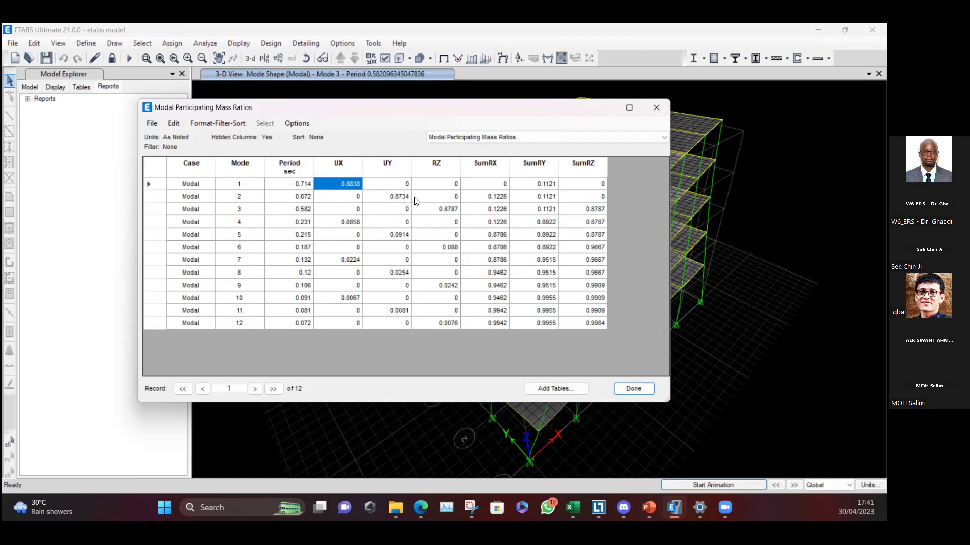
{"action": "left_click", "coordinate": [392, 197]}
{"action": "left_click", "coordinate": [333, 185]}
{"action": "left_click_drag", "start_coordinate": [305, 185], "coordinate": [304, 196]}
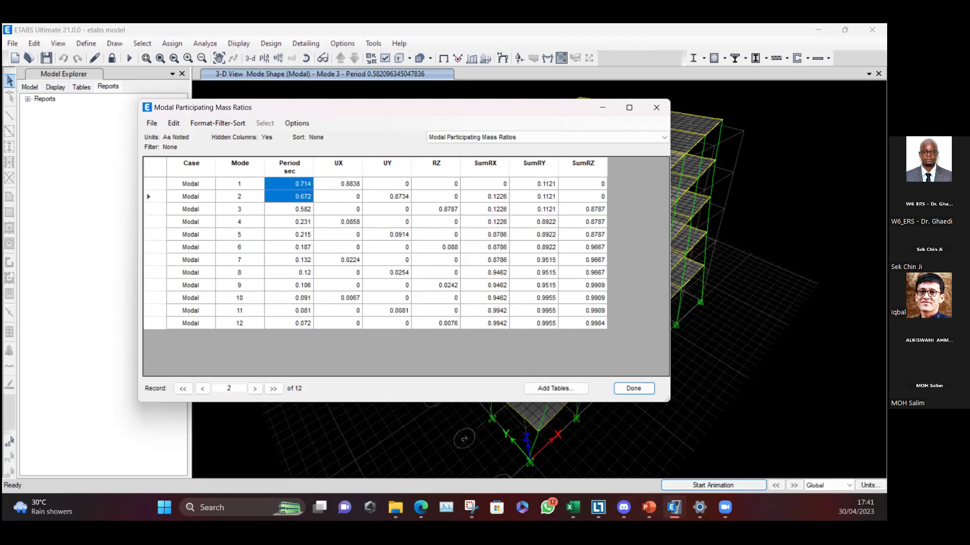
Step: Switch to PowerPoint, view the period determination slide two slides back, and return to the mass ratios table in ETABS
{"action": "mouse_move", "coordinate": [648, 508]}
{"action": "left_click", "coordinate": [636, 429]}
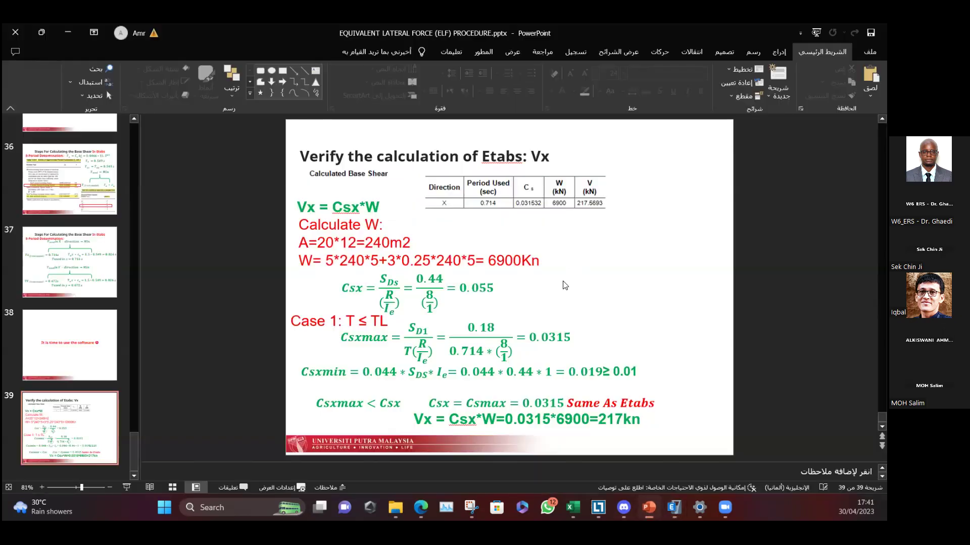
{"action": "key", "text": "Page_Up"}
{"action": "key", "text": "Page_Up"}
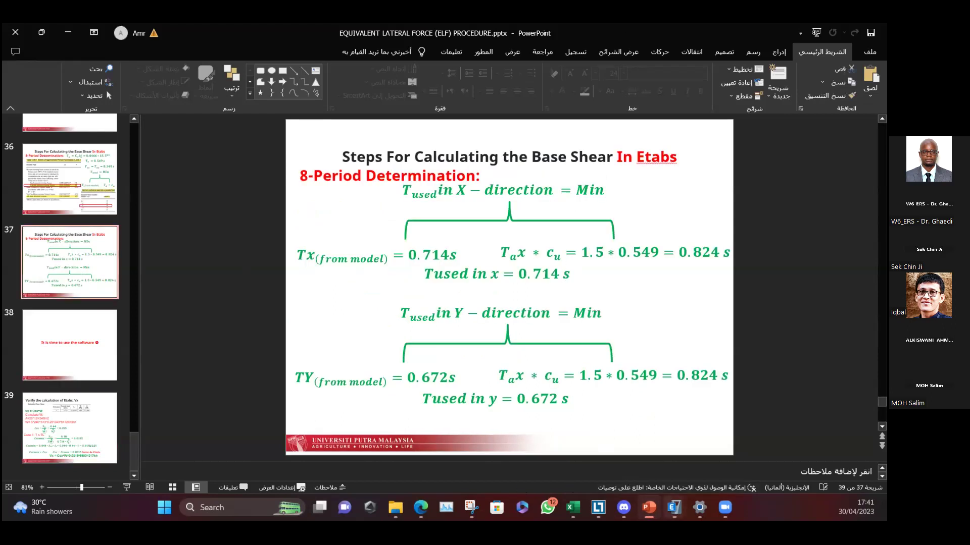
{"action": "mouse_move", "coordinate": [674, 508]}
{"action": "left_click", "coordinate": [706, 457]}
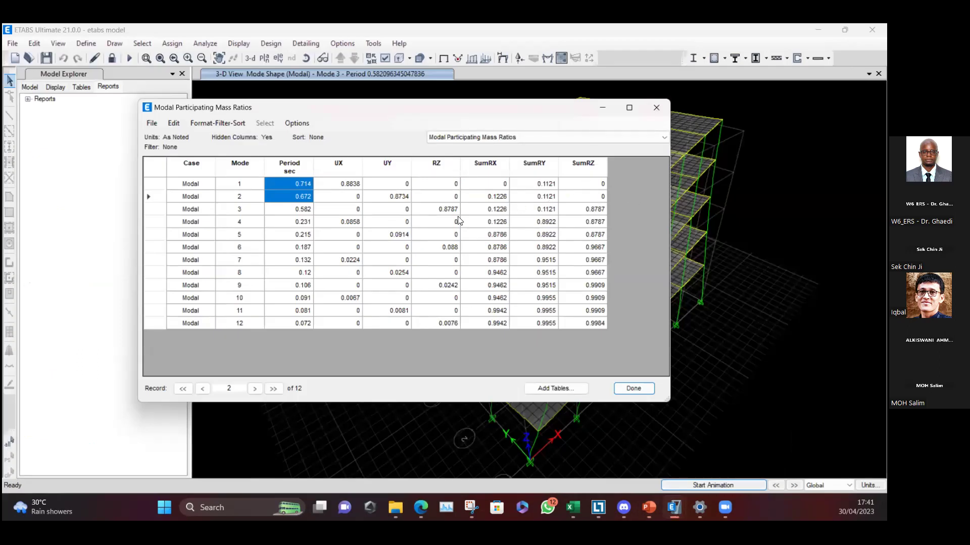
Step: Examine the UX ratio of mode 1 and the cumulative SumRX, SumRY and SumRZ ratios of mode 12
{"action": "left_click", "coordinate": [341, 185]}
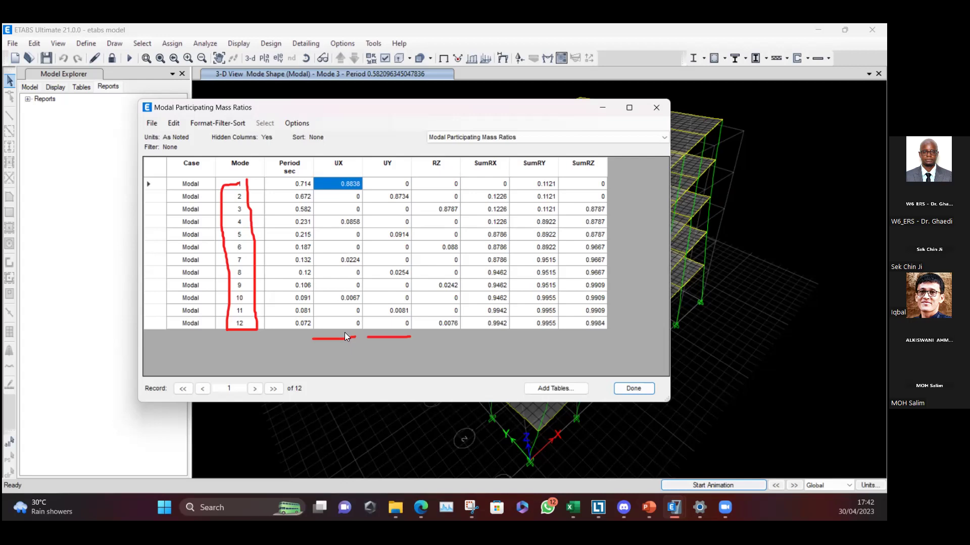
{"action": "mouse_move", "coordinate": [588, 323]}
{"action": "left_mouse_down"}
{"action": "mouse_move", "coordinate": [533, 327]}
{"action": "mouse_move", "coordinate": [571, 324]}
{"action": "left_mouse_up"}
{"action": "left_click", "coordinate": [579, 323]}
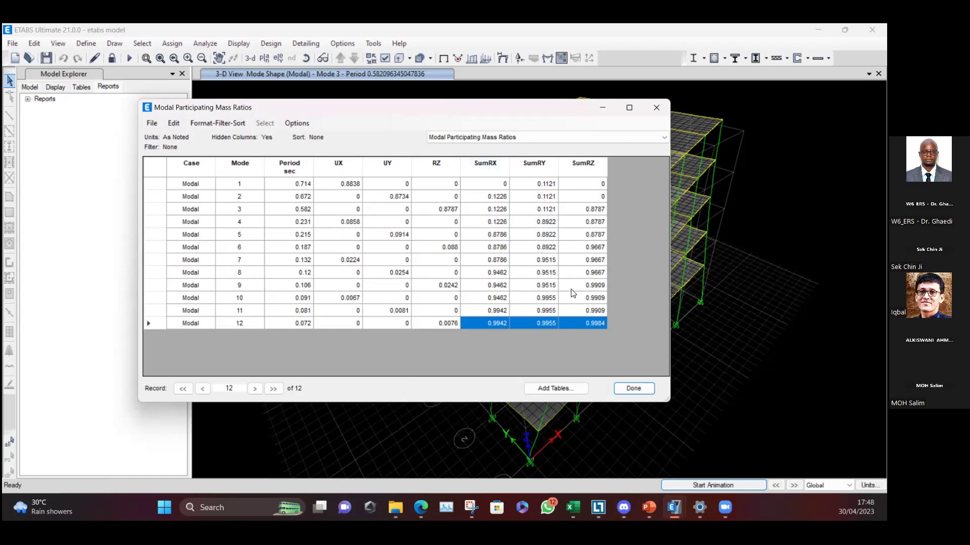
Step: Check the periods of modes 1 and 2 against the period determination slide in PowerPoint, and return to ETABS
{"action": "left_click", "coordinate": [268, 187]}
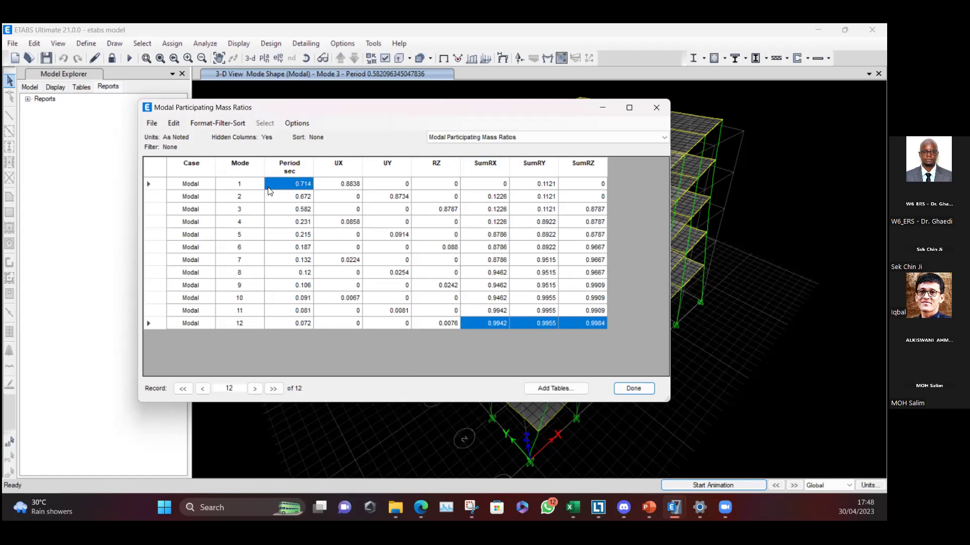
{"action": "left_click", "coordinate": [305, 197]}
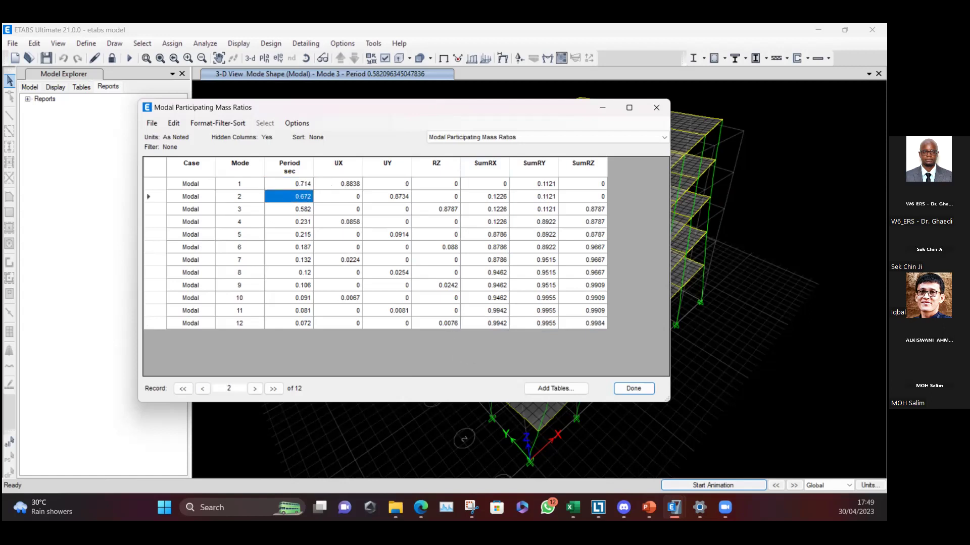
{"action": "left_click", "coordinate": [648, 507]}
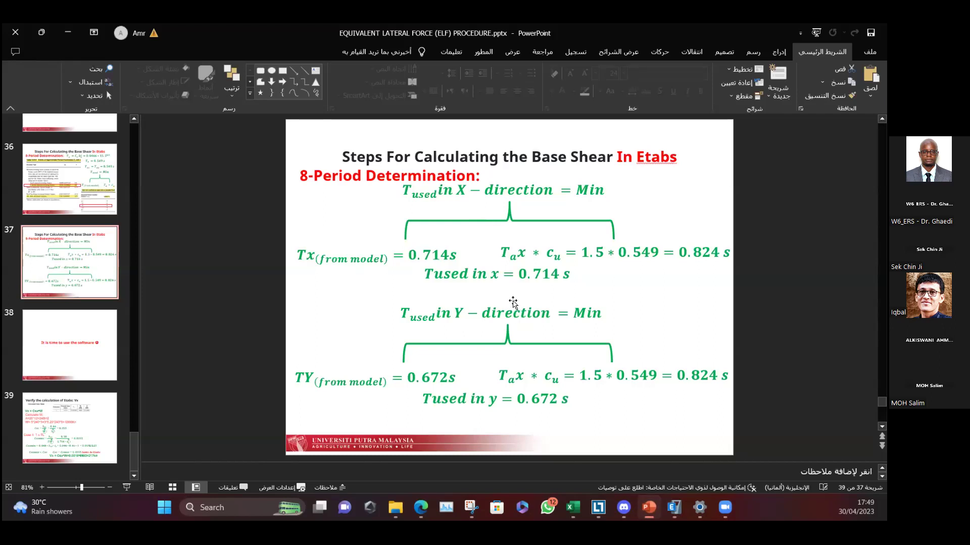
{"action": "mouse_move", "coordinate": [674, 501]}
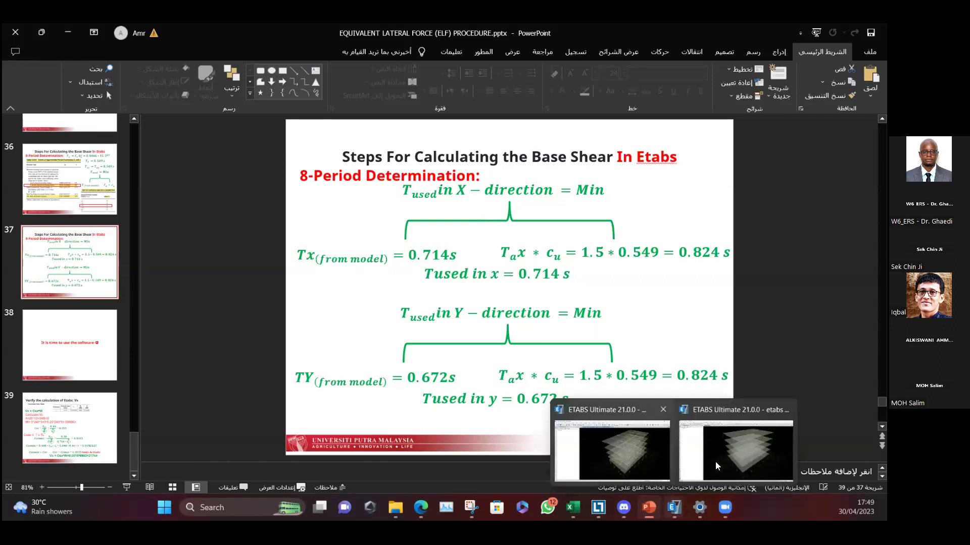
{"action": "left_click", "coordinate": [587, 438]}
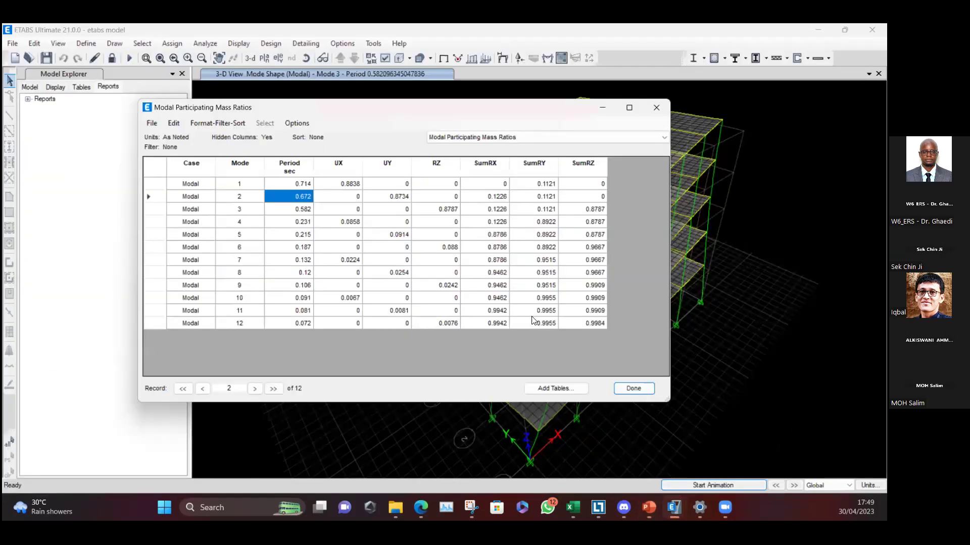
Step: Review the cumulative rotation ratios of mode 12, the first two periods, and the UX, UY and RZ ratios of modes 1 to 3
{"action": "left_click", "coordinate": [530, 319]}
{"action": "left_click_drag", "start_coordinate": [530, 323], "coordinate": [573, 321]}
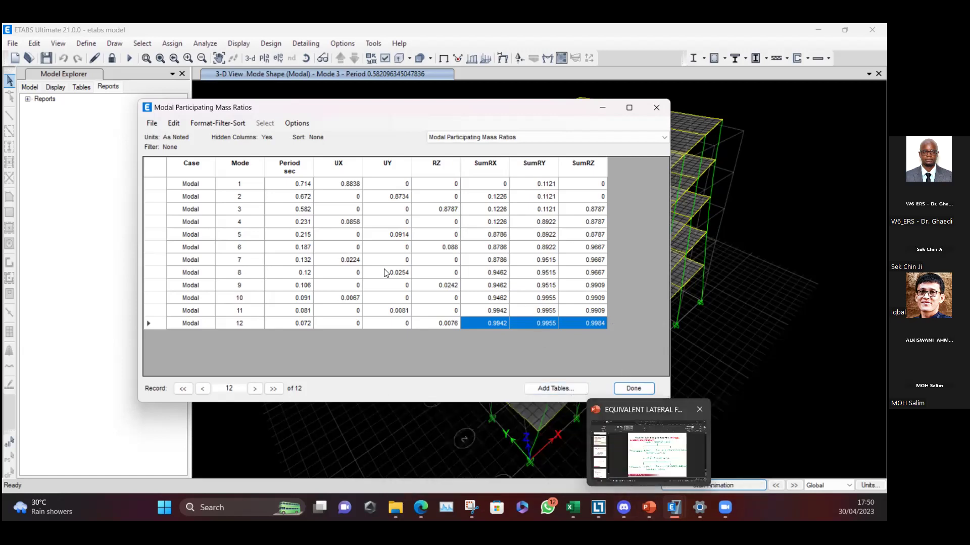
{"action": "left_click_drag", "start_coordinate": [293, 184], "coordinate": [303, 201]}
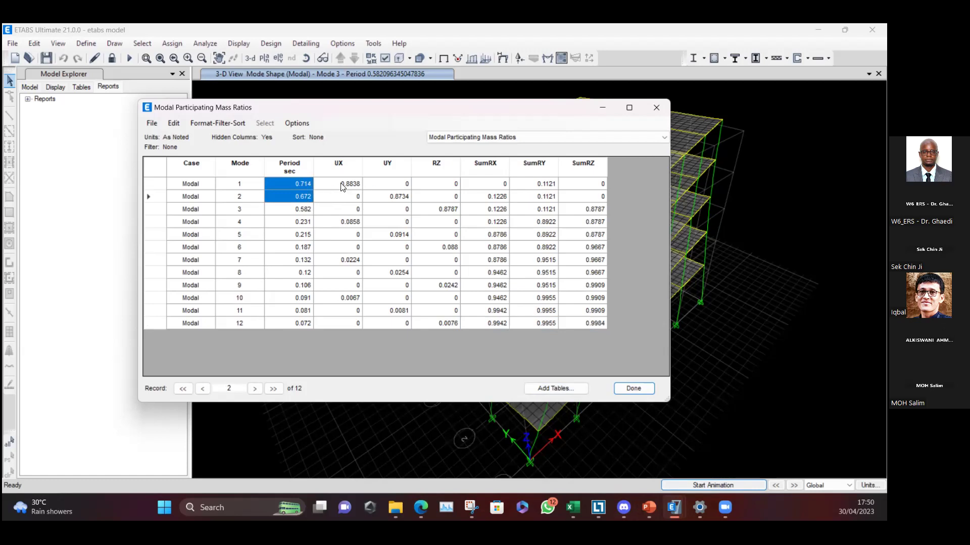
{"action": "left_click_drag", "start_coordinate": [344, 183], "coordinate": [446, 208]}
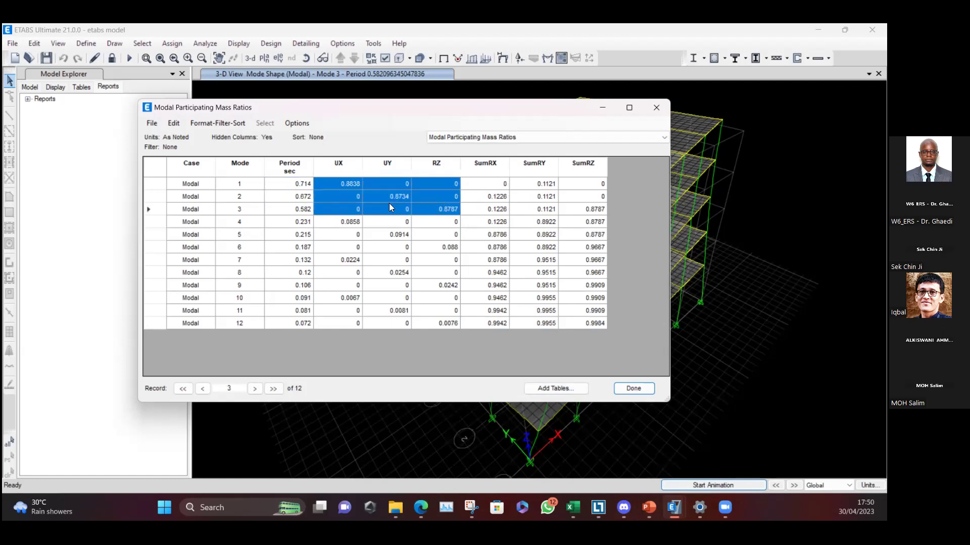
Step: Examine the mode 2 UX, UY and RZ ratios together with the periods of modes 1 and 2
{"action": "left_click", "coordinate": [302, 185]}
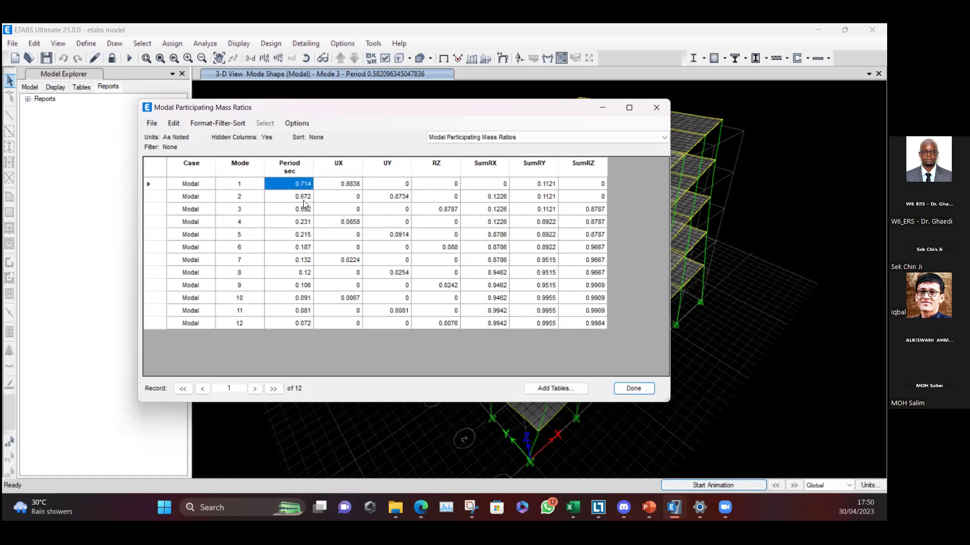
{"action": "left_click", "coordinate": [357, 195]}
{"action": "left_click", "coordinate": [388, 198]}
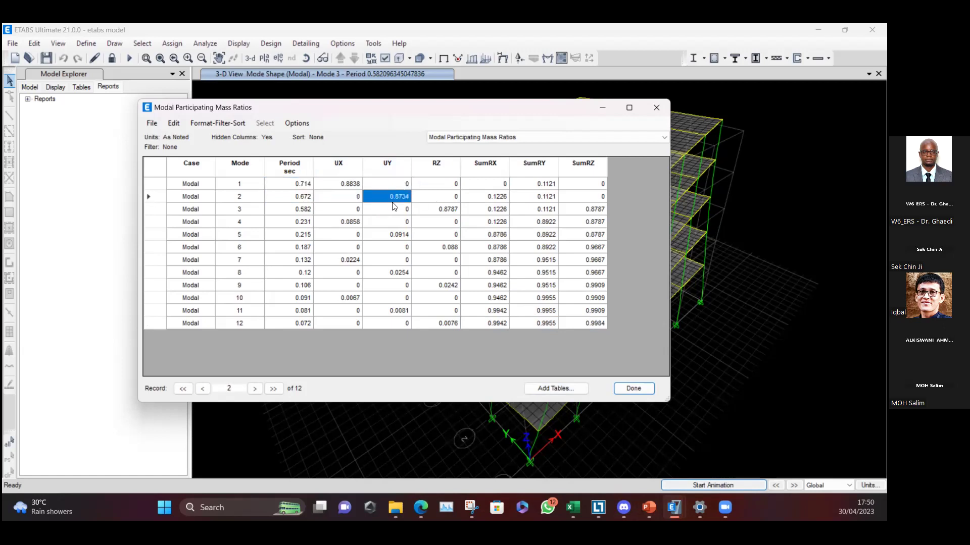
{"action": "left_click", "coordinate": [431, 198]}
{"action": "left_click", "coordinate": [337, 208]}
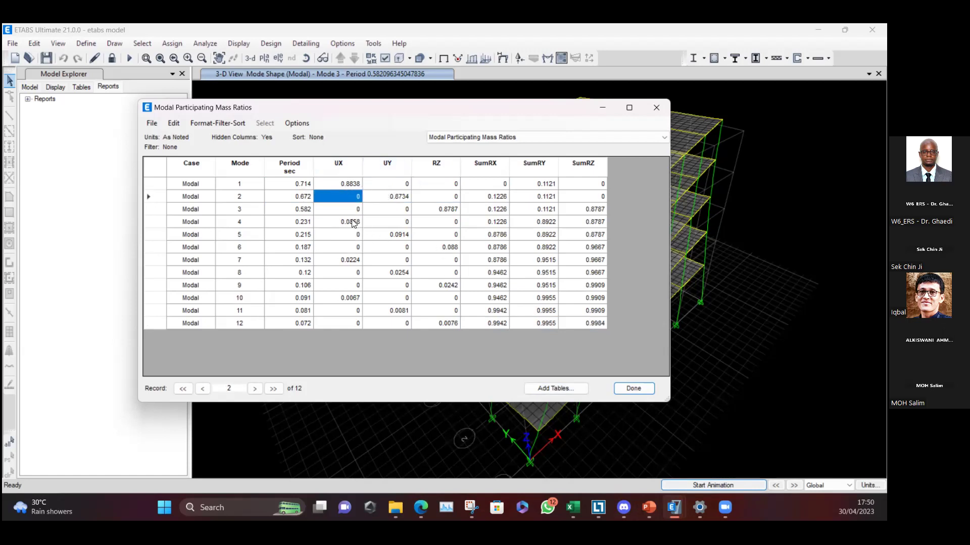
{"action": "left_click", "coordinate": [297, 197]}
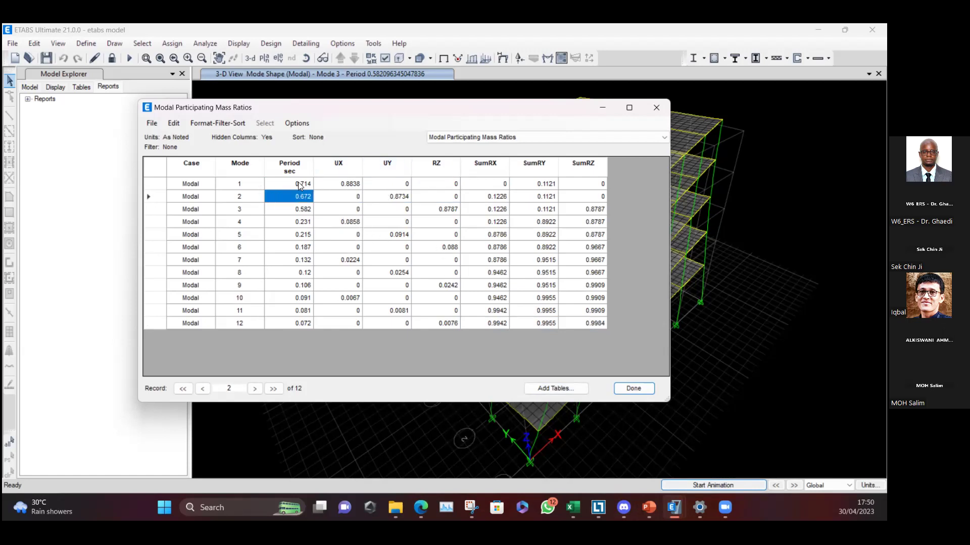
{"action": "left_click_drag", "start_coordinate": [298, 185], "coordinate": [297, 193]}
Step: Switch to PowerPoint and examine the X-direction model period, its upper limit and the period used on the period determination slide
{"action": "left_click", "coordinate": [644, 505]}
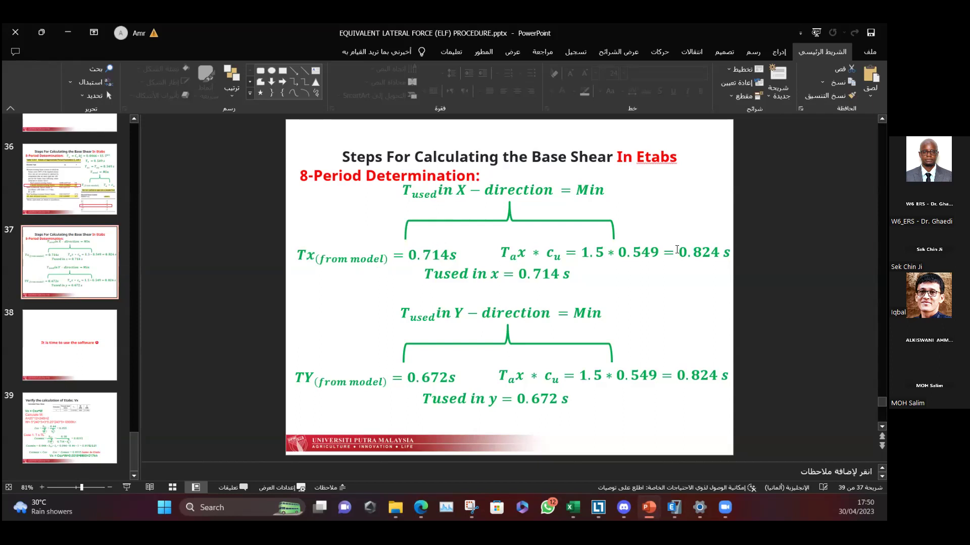
{"action": "mouse_move", "coordinate": [679, 251]}
{"action": "left_mouse_down"}
{"action": "mouse_move", "coordinate": [720, 255]}
{"action": "mouse_move", "coordinate": [706, 259]}
{"action": "left_mouse_up"}
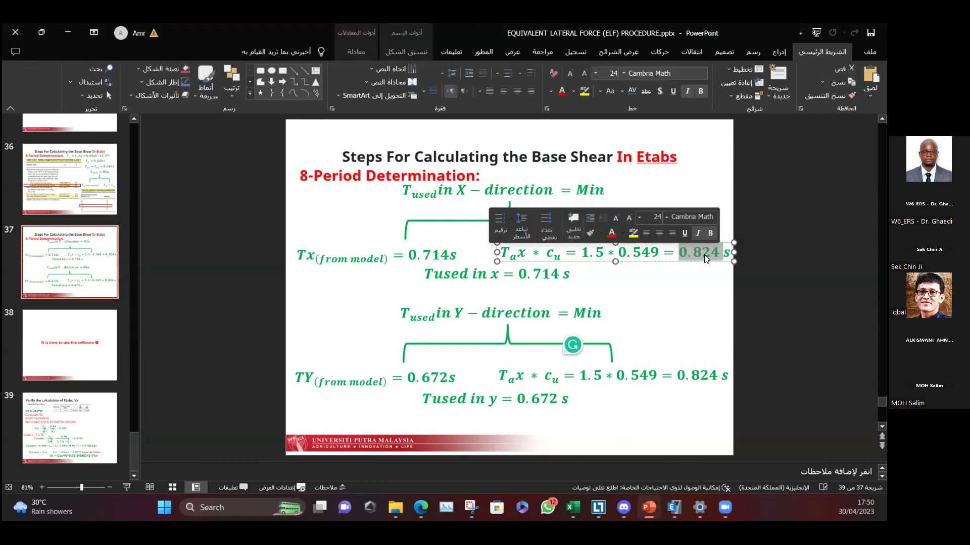
{"action": "left_click", "coordinate": [704, 255]}
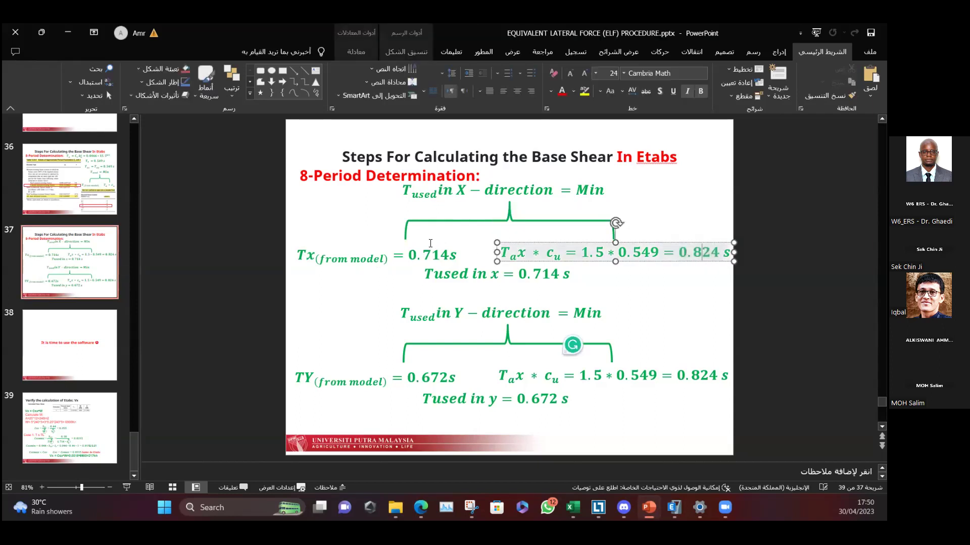
{"action": "left_click", "coordinate": [430, 253]}
{"action": "left_click_drag", "start_coordinate": [457, 255], "coordinate": [415, 258]}
{"action": "left_click", "coordinate": [439, 256]}
{"action": "left_click", "coordinate": [518, 275]}
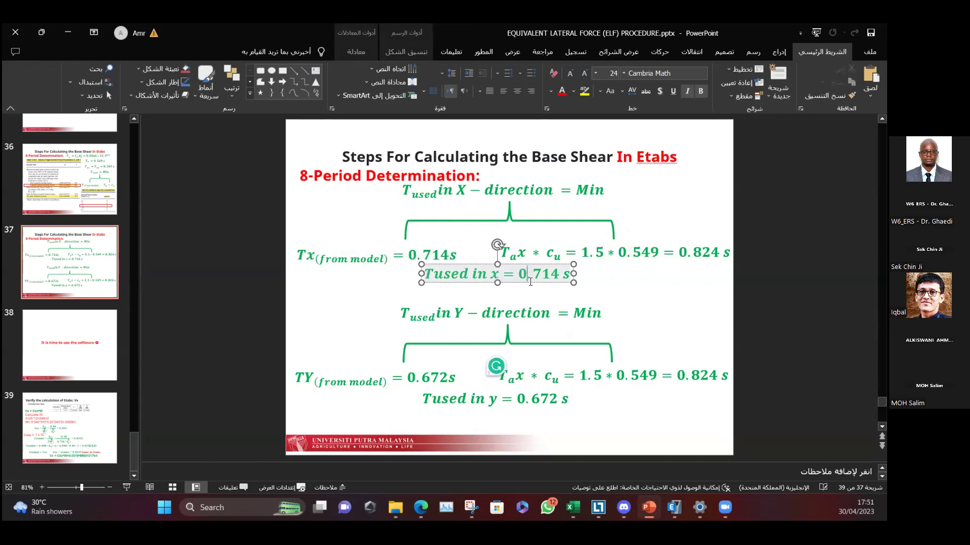
{"action": "double_click", "coordinate": [522, 276]}
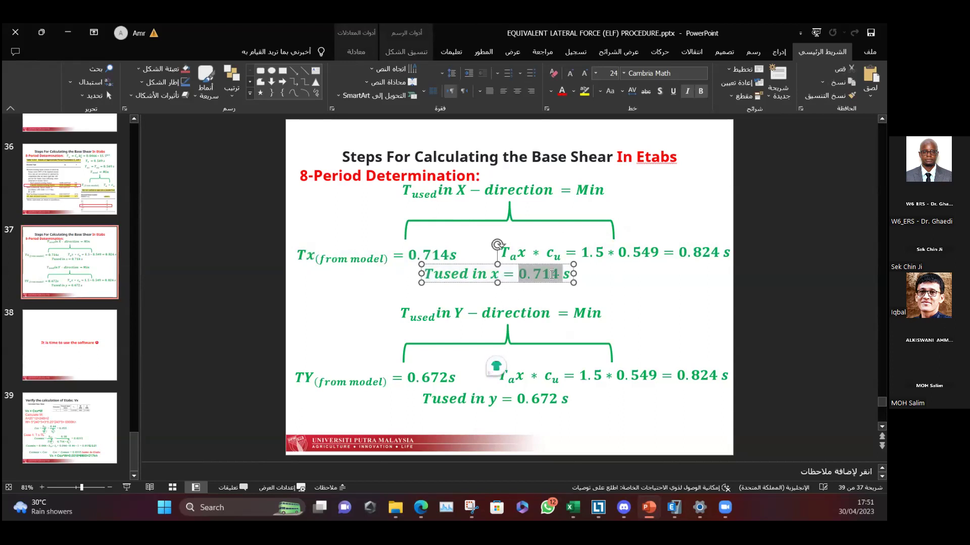
{"action": "left_click", "coordinate": [543, 275]}
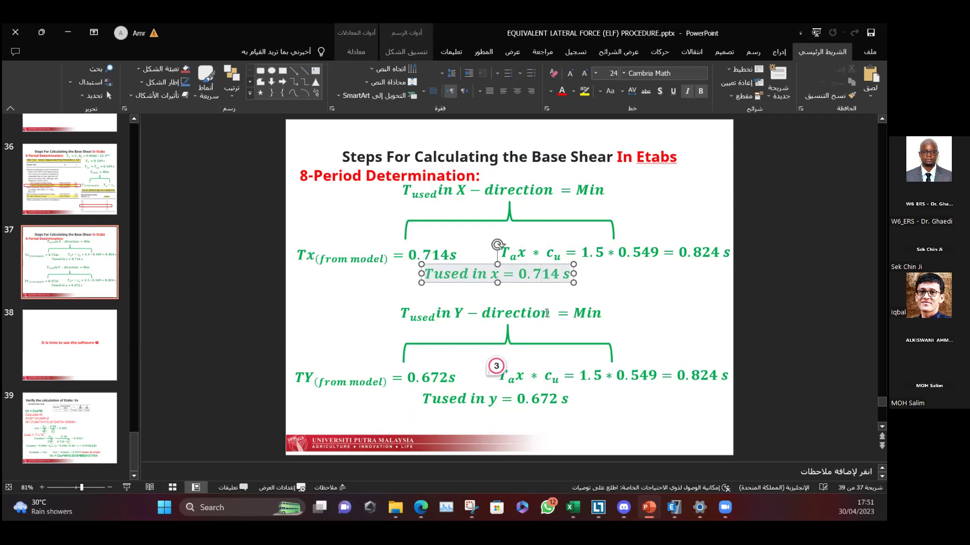
Step: Examine the Y-direction model period, its upper limit and the period used on the same slide
{"action": "left_click", "coordinate": [518, 321]}
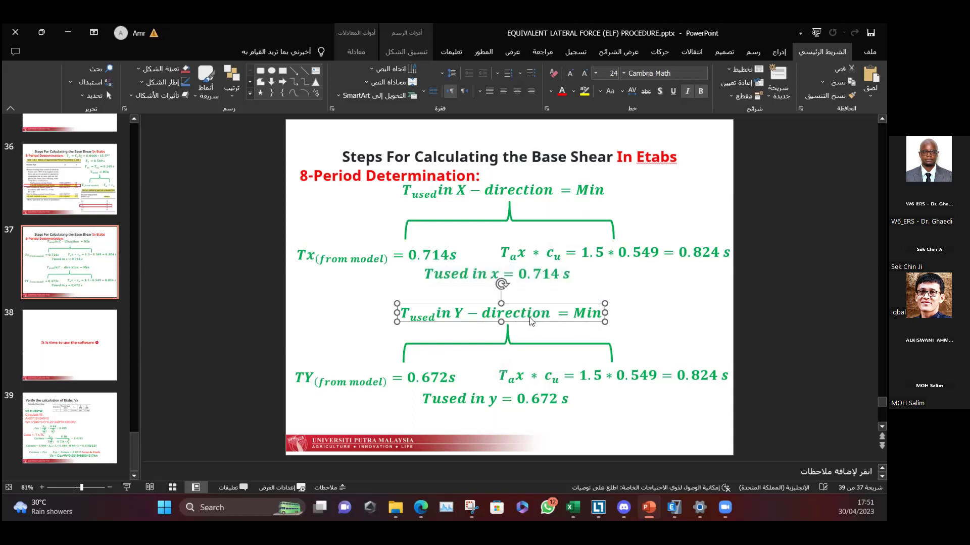
{"action": "left_click", "coordinate": [437, 379]}
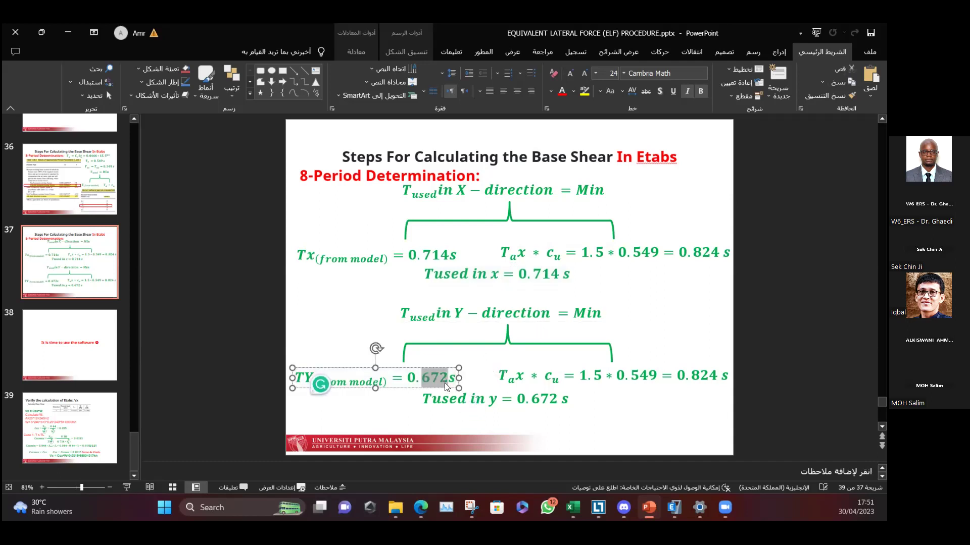
{"action": "left_click", "coordinate": [677, 385]}
{"action": "left_click_drag", "start_coordinate": [680, 380], "coordinate": [716, 380]}
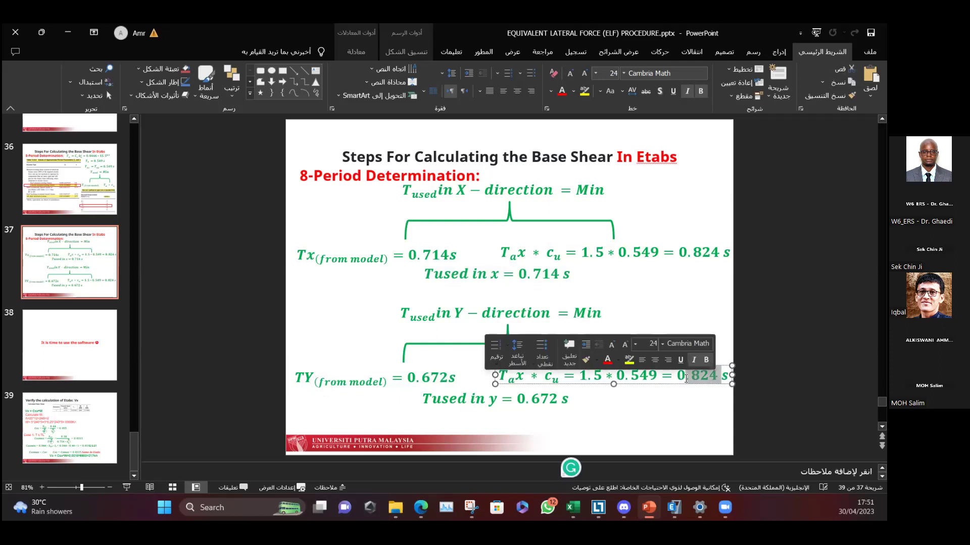
{"action": "left_click", "coordinate": [525, 400]}
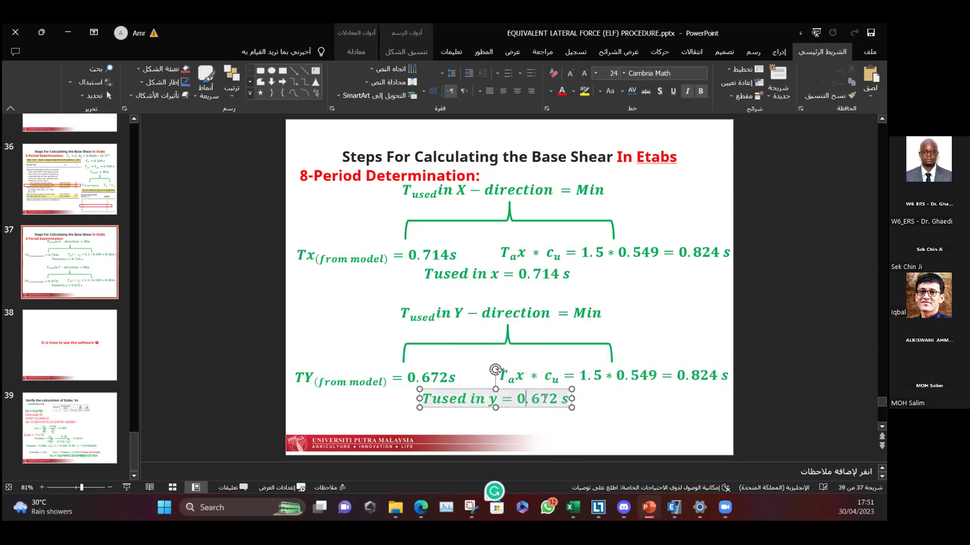
Step: Show slide 38 of the presentation, return to ETABS and close the Modal Participating Mass Ratios table
{"action": "left_click", "coordinate": [57, 329]}
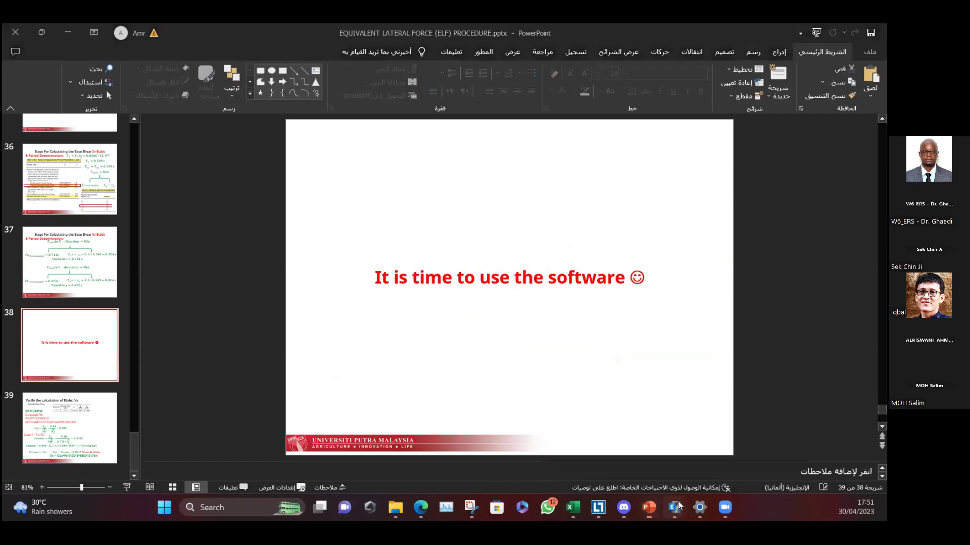
{"action": "mouse_move", "coordinate": [674, 507]}
{"action": "key", "text": "alt+Tab"}
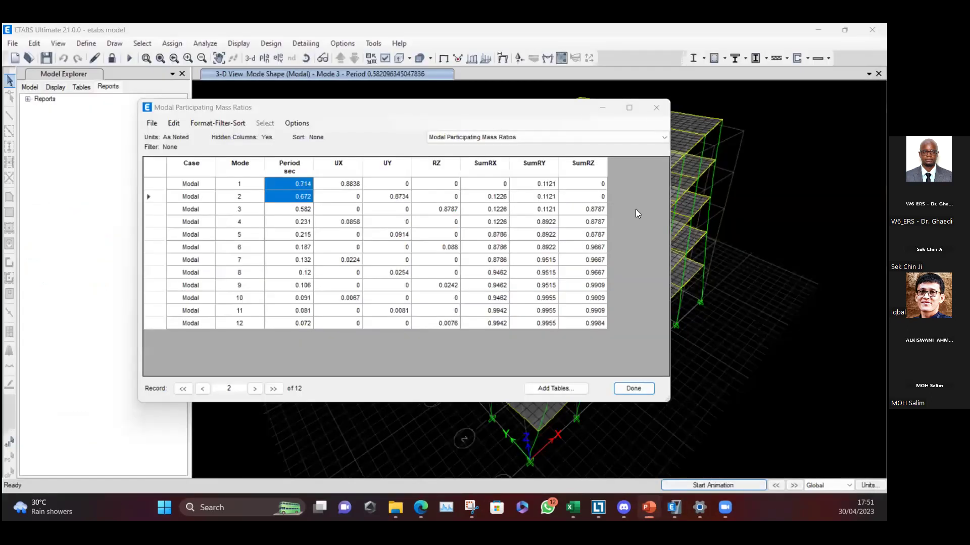
{"action": "left_click", "coordinate": [658, 105]}
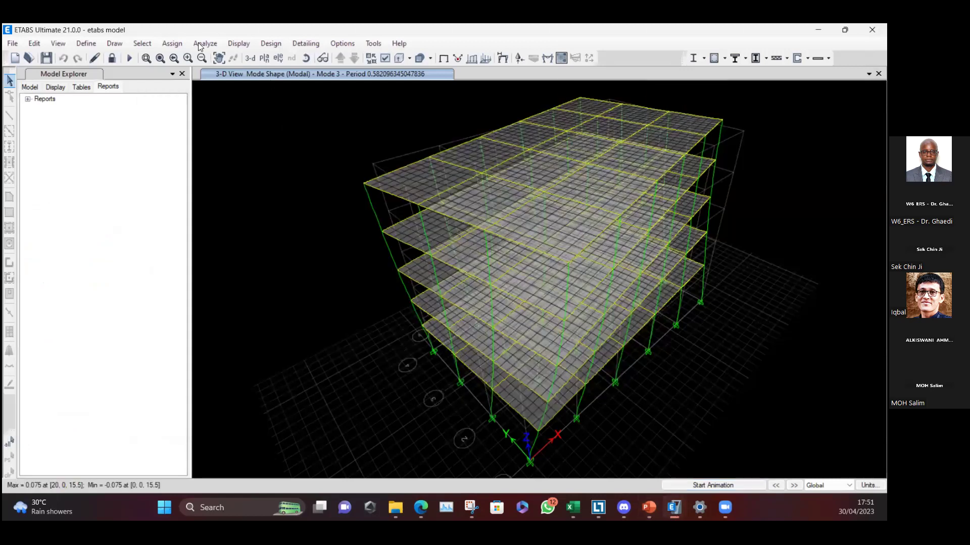
Step: Unlock the model and accept deleting its analysis results
{"action": "left_click", "coordinate": [111, 58]}
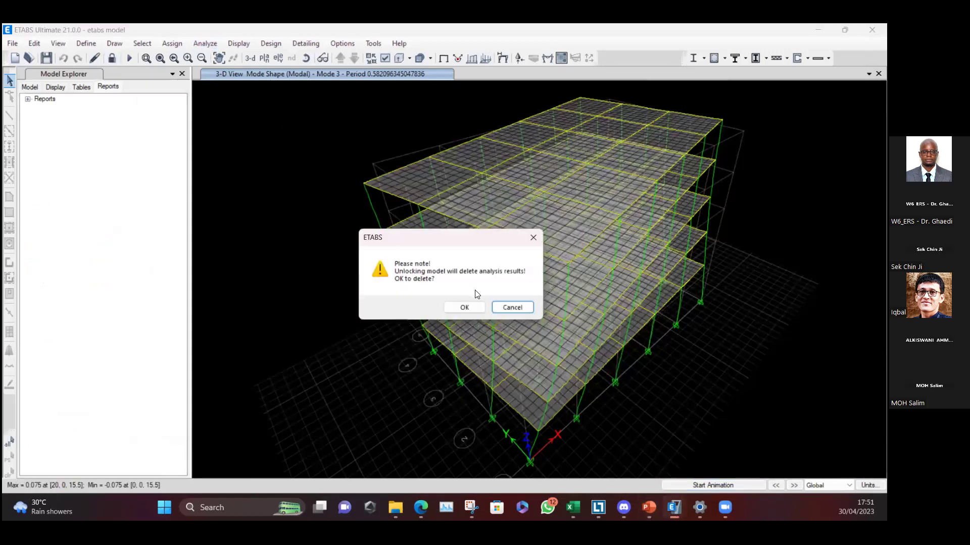
{"action": "left_click", "coordinate": [467, 304]}
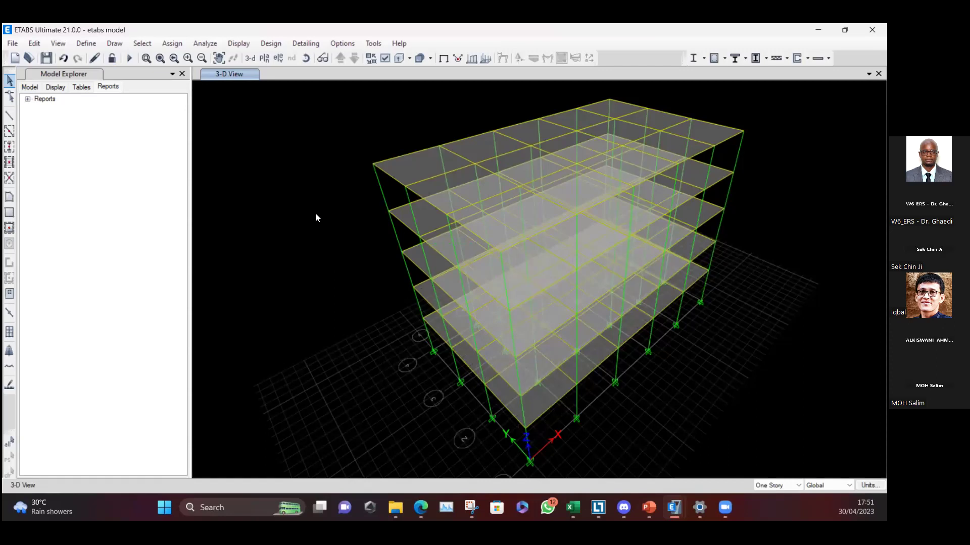
{"action": "left_click", "coordinate": [90, 45]}
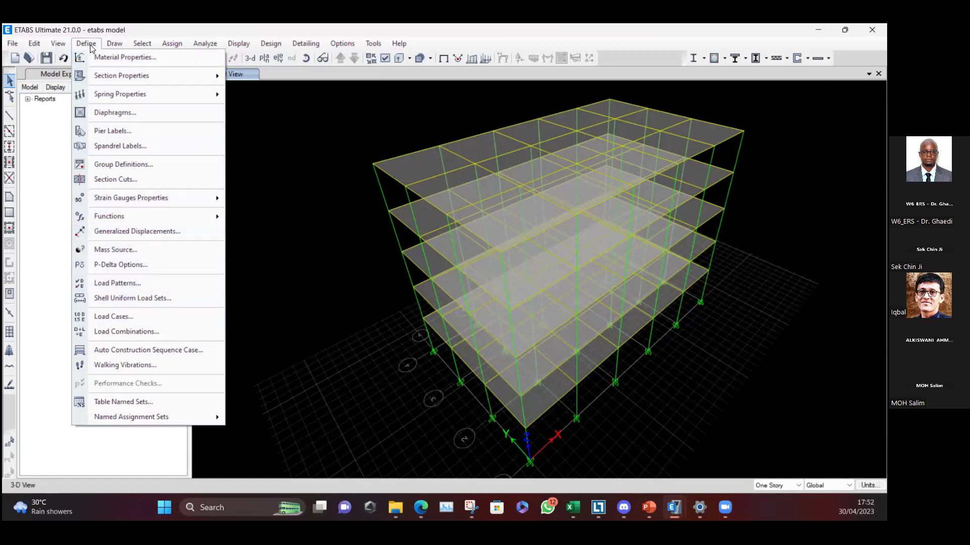
{"action": "left_click", "coordinate": [108, 44]}
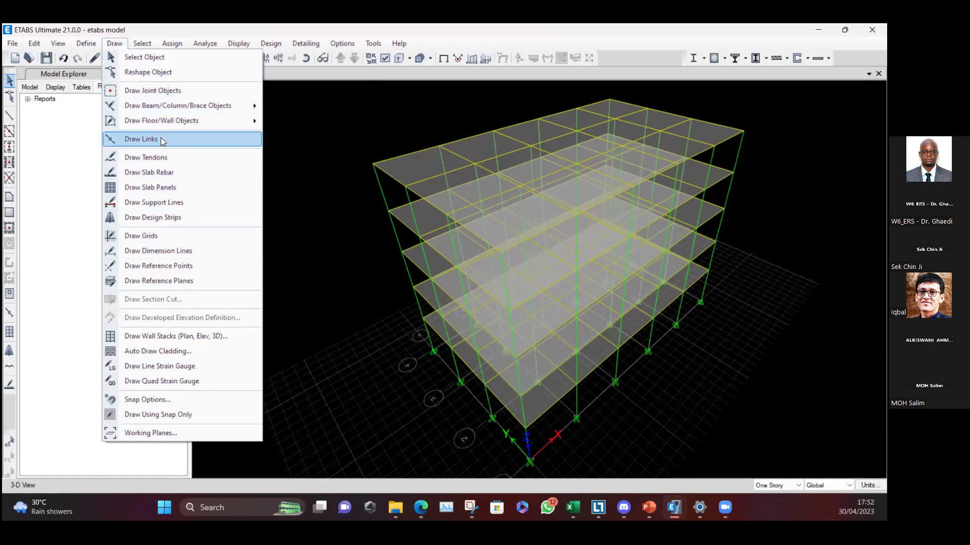
{"action": "left_click", "coordinate": [171, 46]}
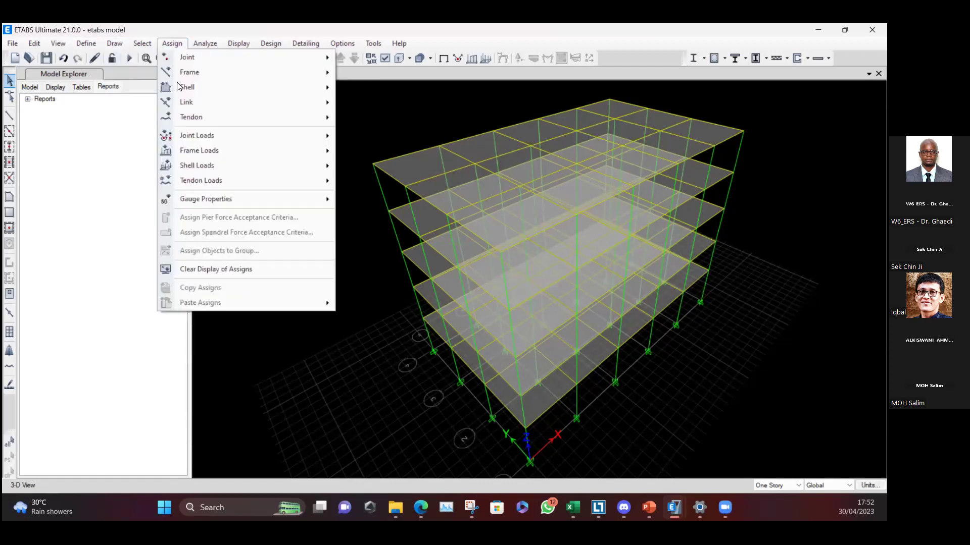
{"action": "mouse_move", "coordinate": [255, 190]}
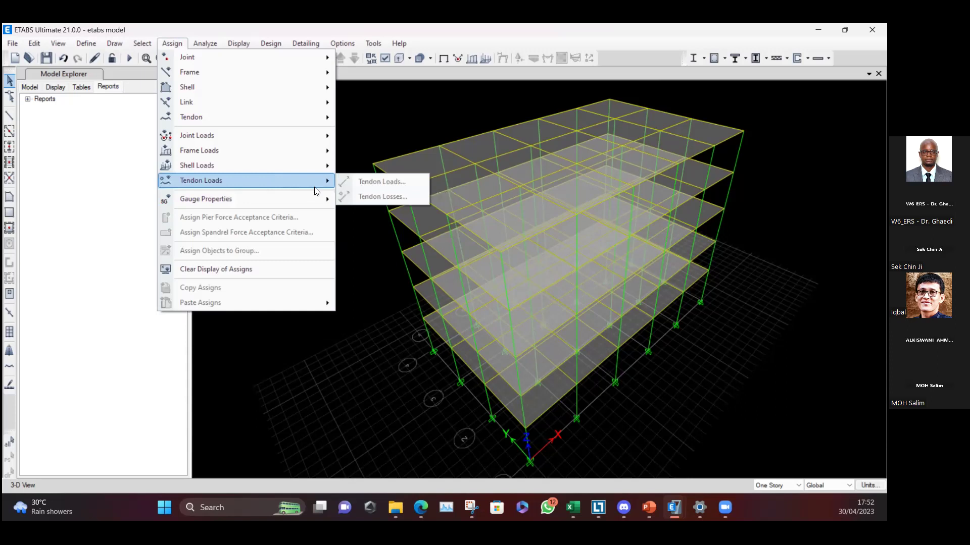
{"action": "left_click", "coordinate": [378, 145]}
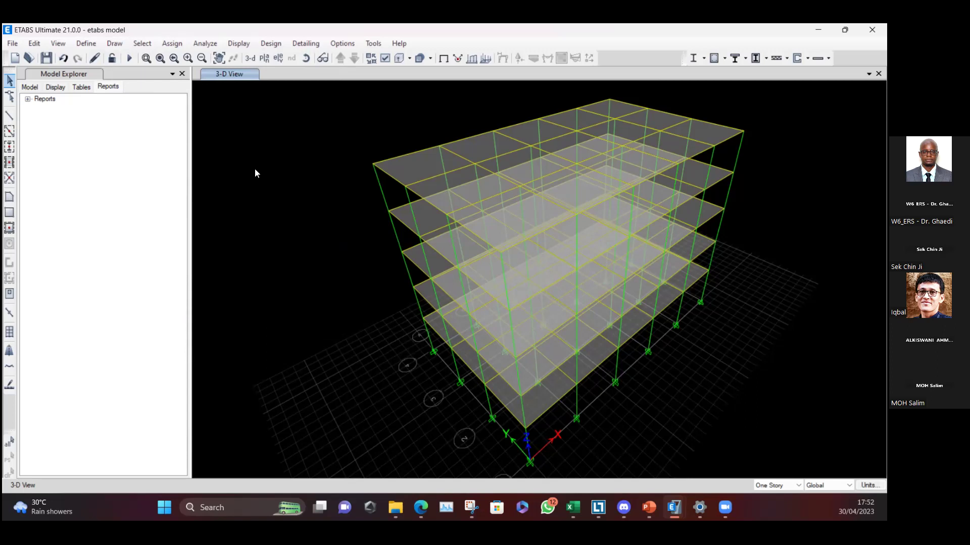
Step: Add a load pattern named EQ-X with type Seismic and auto lateral load ASCE 7-16
{"action": "left_click", "coordinate": [86, 44]}
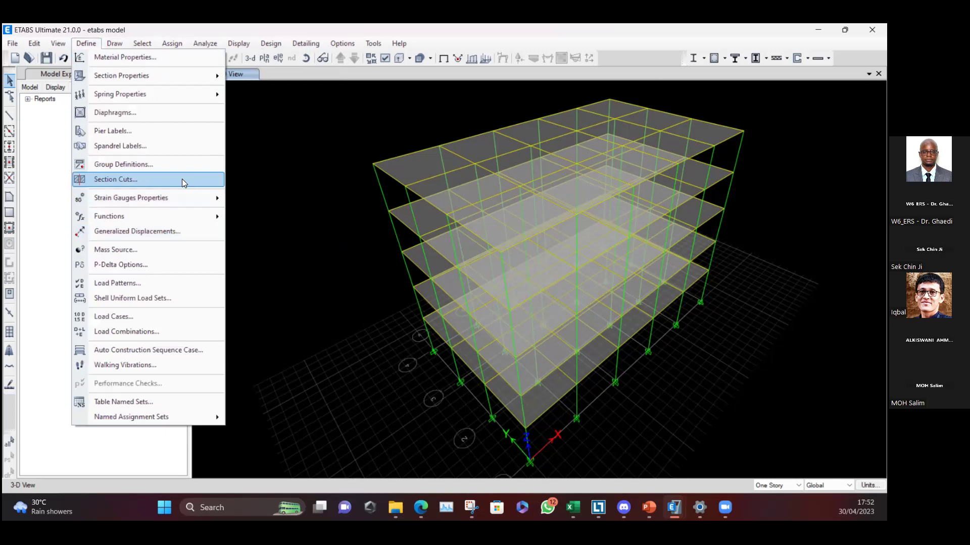
{"action": "left_click", "coordinate": [148, 283]}
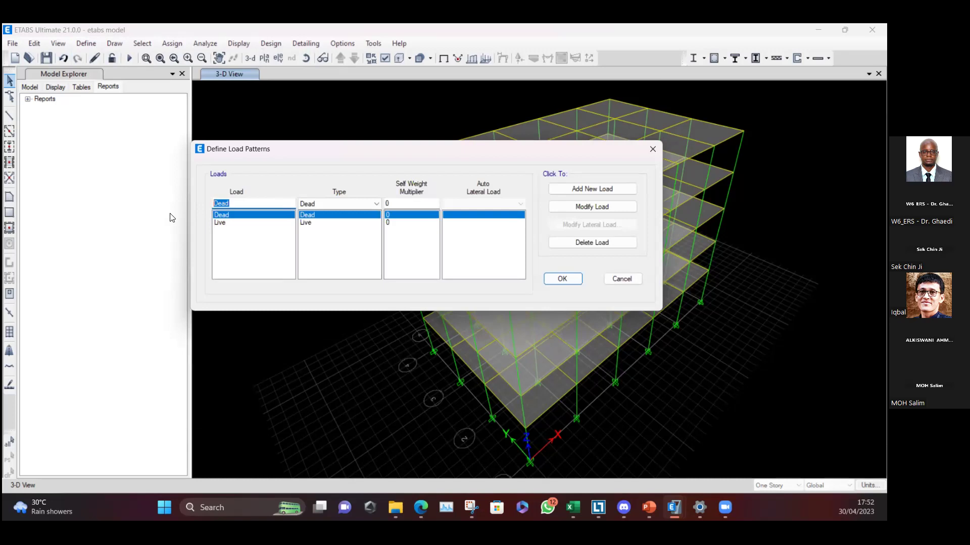
{"action": "type", "text": "EQ-X"}
{"action": "left_click", "coordinate": [327, 198]}
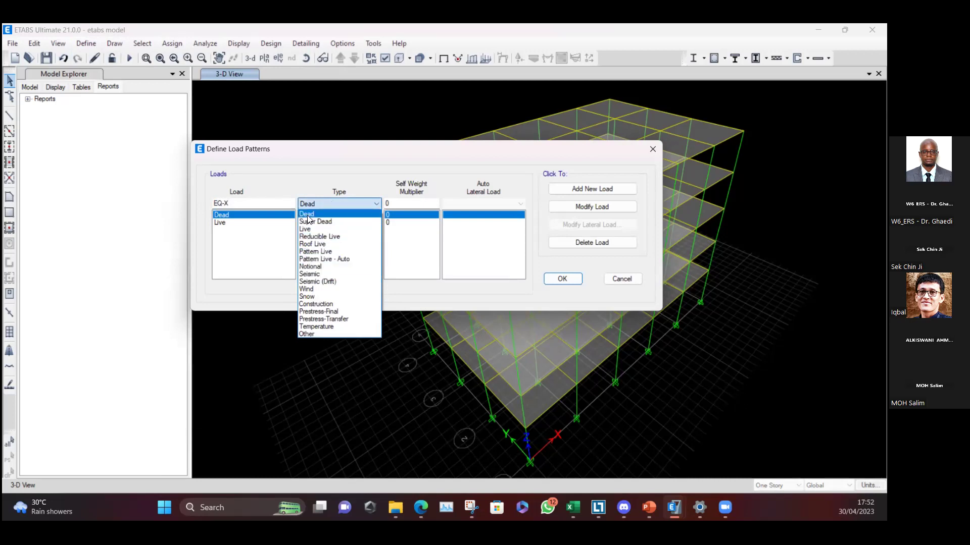
{"action": "left_click", "coordinate": [341, 274]}
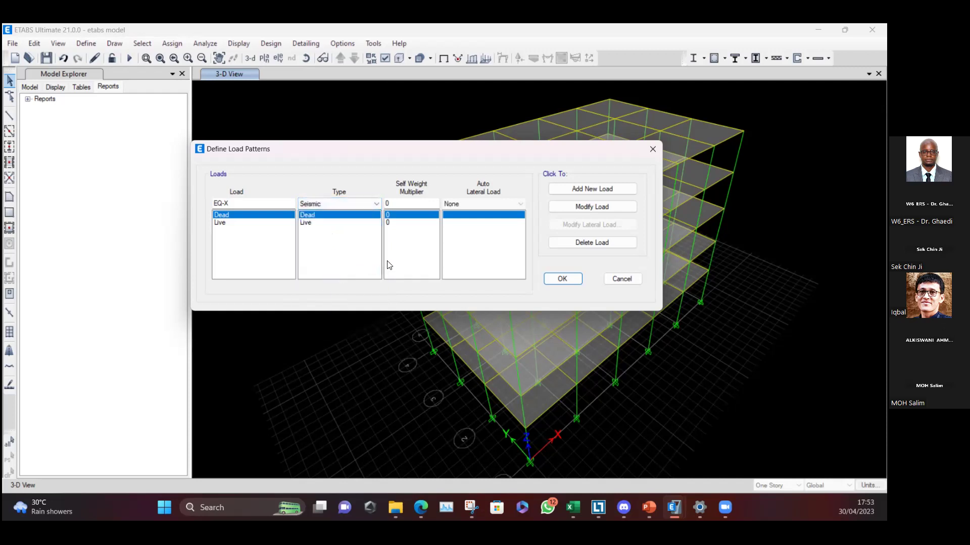
{"action": "left_click", "coordinate": [493, 202]}
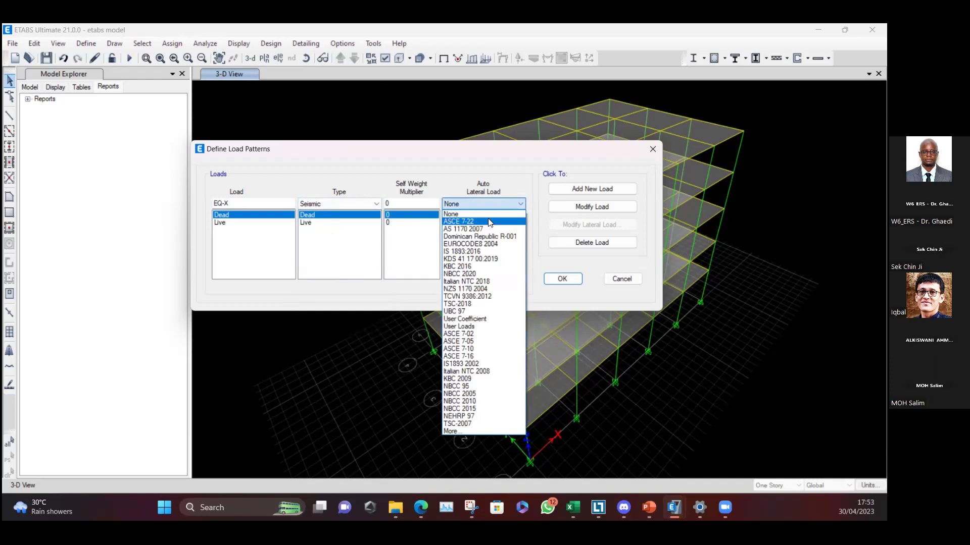
{"action": "left_click", "coordinate": [495, 356]}
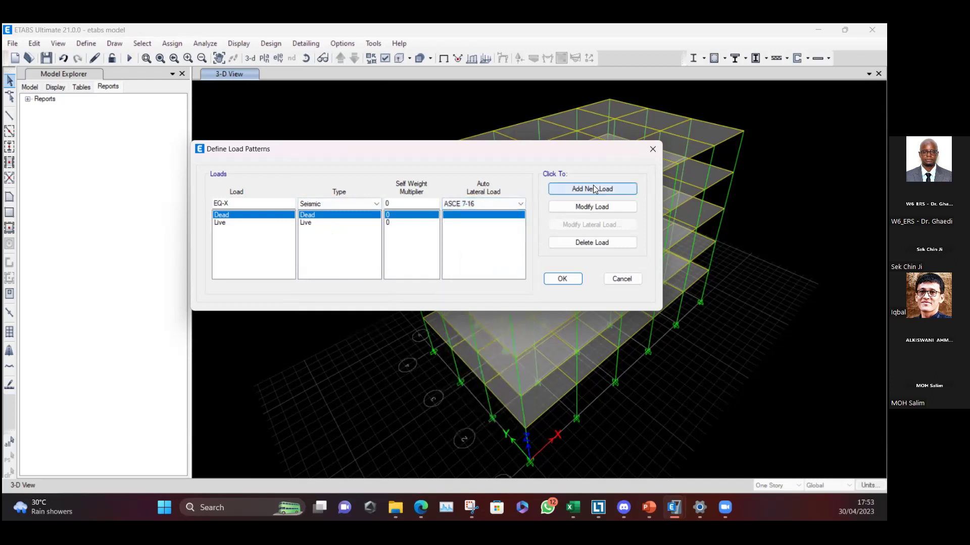
{"action": "left_click", "coordinate": [592, 189]}
Step: Add a second seismic load pattern named EQ-Y with auto lateral load ASCE 7-16
{"action": "double_click", "coordinate": [225, 203]}
{"action": "type", "text": "y"}
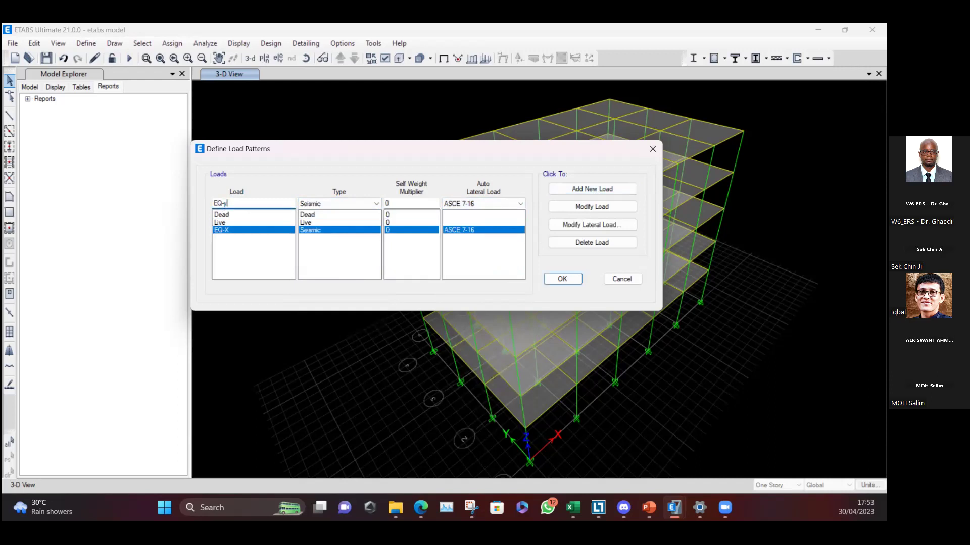
{"action": "key", "text": "BackSpace"}
{"action": "type", "text": "Y"}
{"action": "left_click", "coordinate": [556, 191]}
Step: Open the EQ-X pattern's ASCE 7-16 lateral load settings and keep only X Dir enabled, without Y directions or eccentricities
{"action": "left_click", "coordinate": [340, 229]}
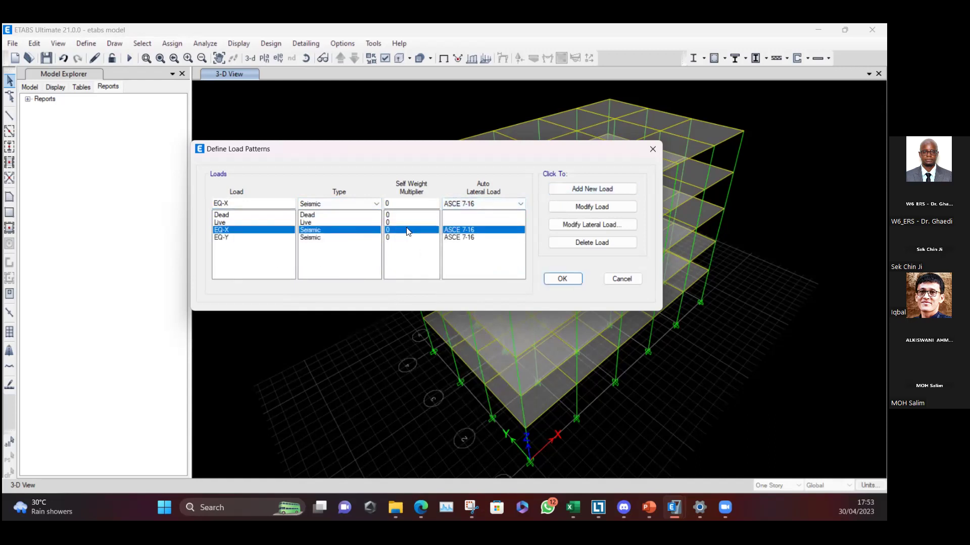
{"action": "left_click", "coordinate": [579, 225]}
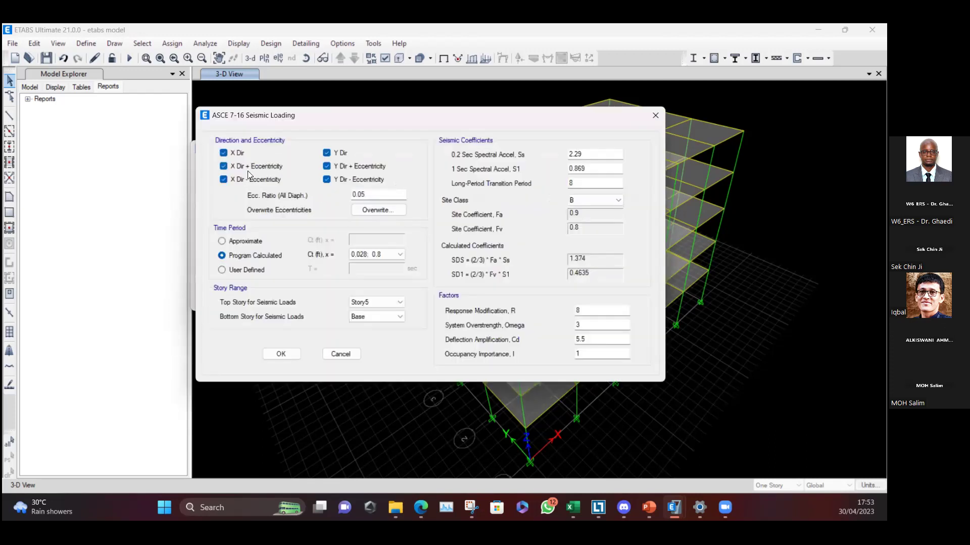
{"action": "left_click", "coordinate": [327, 153]}
{"action": "left_click", "coordinate": [327, 166]}
{"action": "left_click", "coordinate": [327, 179]}
{"action": "left_click_drag", "start_coordinate": [372, 194], "coordinate": [316, 192]}
{"action": "left_click", "coordinate": [224, 166]}
{"action": "left_click", "coordinate": [224, 179]}
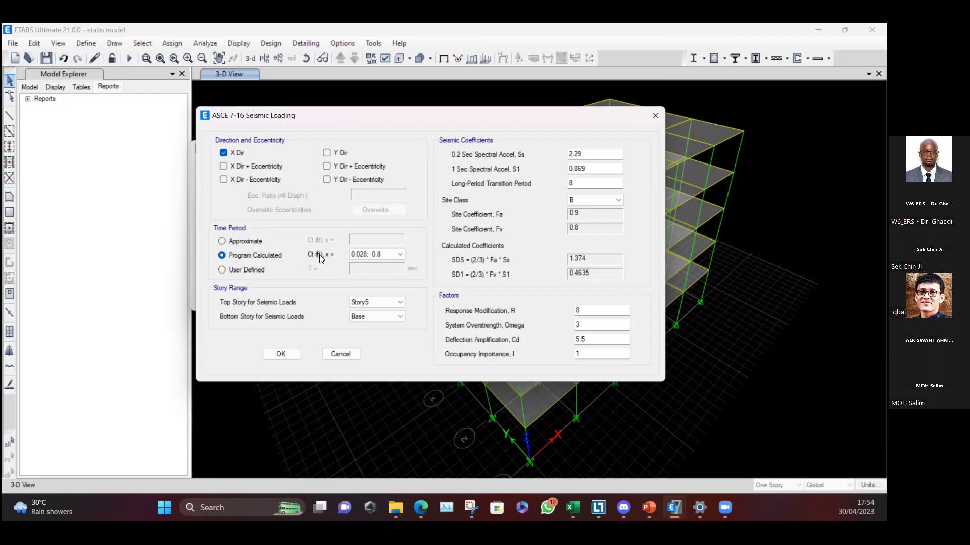
Step: Switch to PowerPoint and look up the Ct and x values for concrete moment-resisting frames on slide 36
{"action": "left_click", "coordinate": [357, 256]}
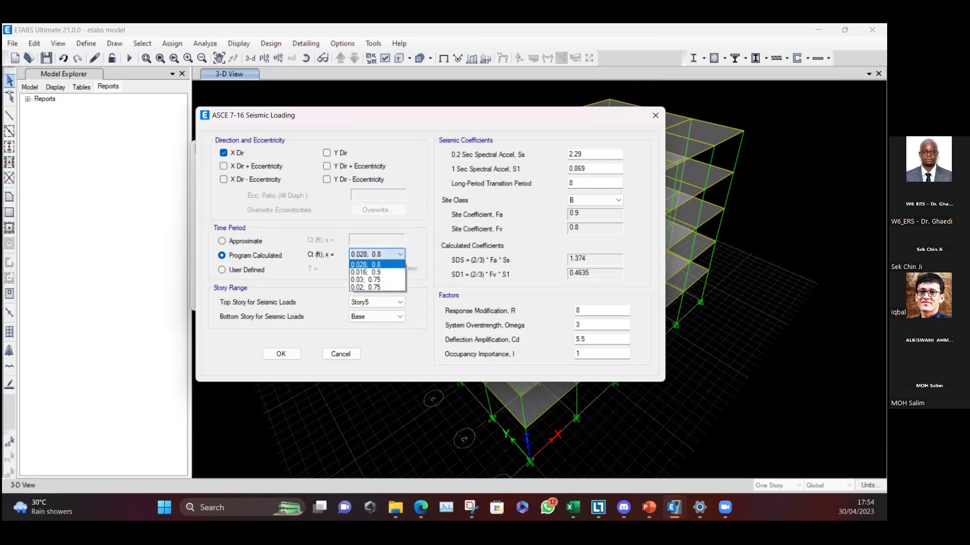
{"action": "key", "text": "alt+Tab"}
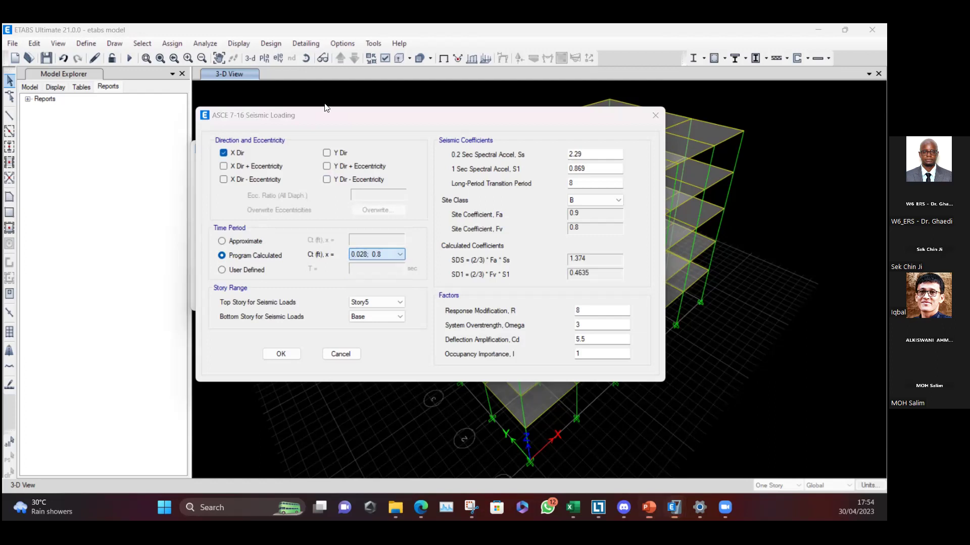
{"action": "scroll", "coordinate": [69, 256], "scroll_direction": "down", "scroll_amount": 15}
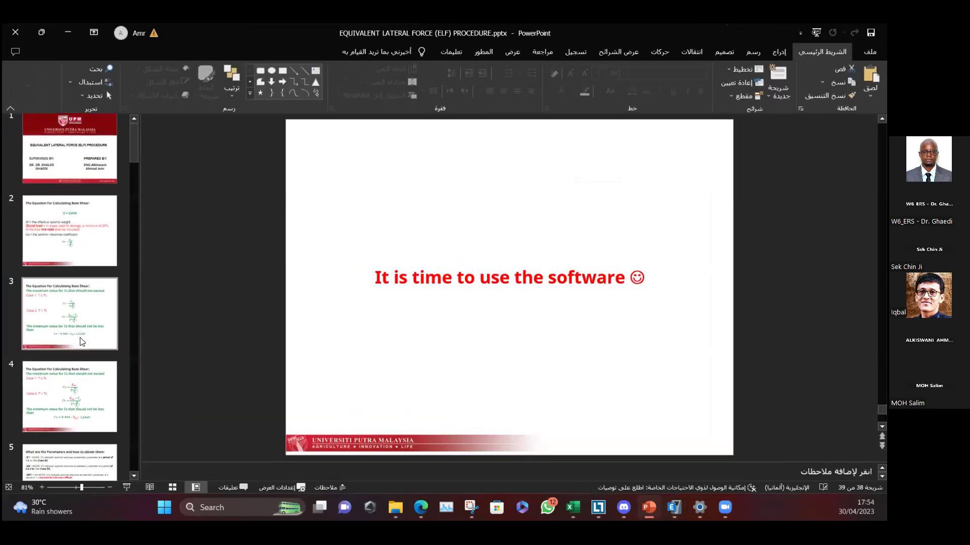
{"action": "scroll", "coordinate": [78, 303], "scroll_direction": "down", "scroll_amount": 8}
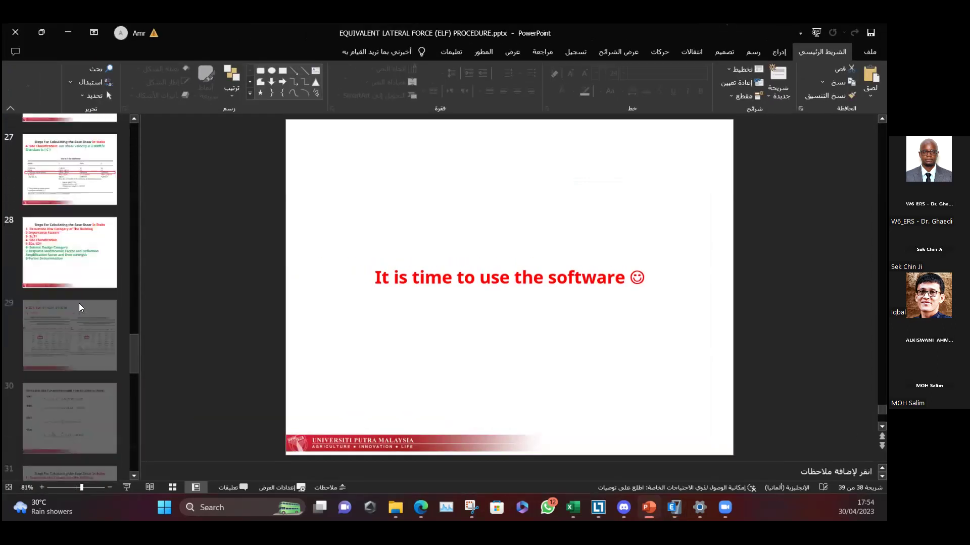
{"action": "left_click", "coordinate": [74, 389]}
{"action": "scroll", "coordinate": [74, 389], "scroll_direction": "down", "scroll_amount": 3}
{"action": "scroll", "coordinate": [73, 387], "scroll_direction": "down", "scroll_amount": 5}
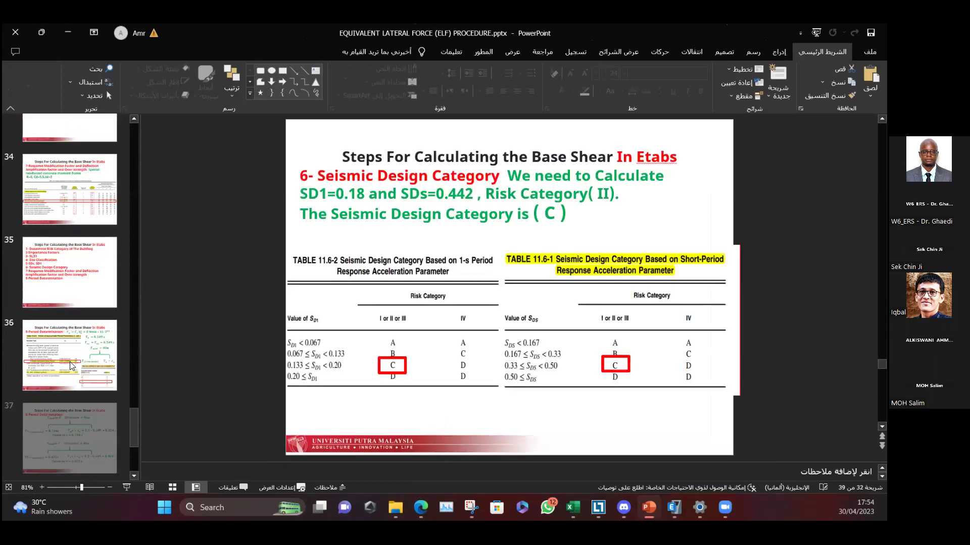
{"action": "left_click", "coordinate": [73, 236]}
{"action": "left_click", "coordinate": [81, 192]}
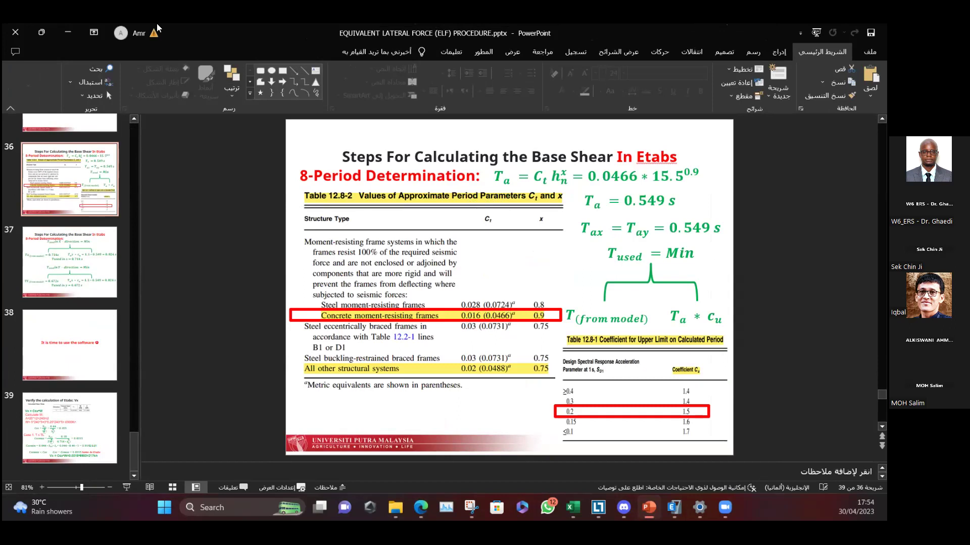
Step: Return to ETABS and set Ct and x to 0.016; 0.9 for the program-calculated period of EQ-X
{"action": "left_click", "coordinate": [71, 32]}
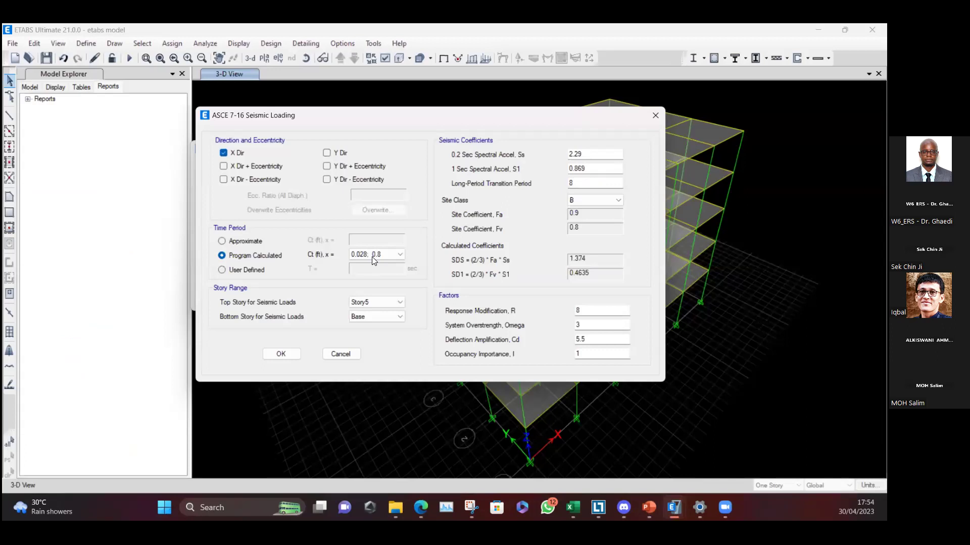
{"action": "left_click", "coordinate": [377, 257]}
{"action": "left_click_drag", "start_coordinate": [422, 128], "coordinate": [440, 114]}
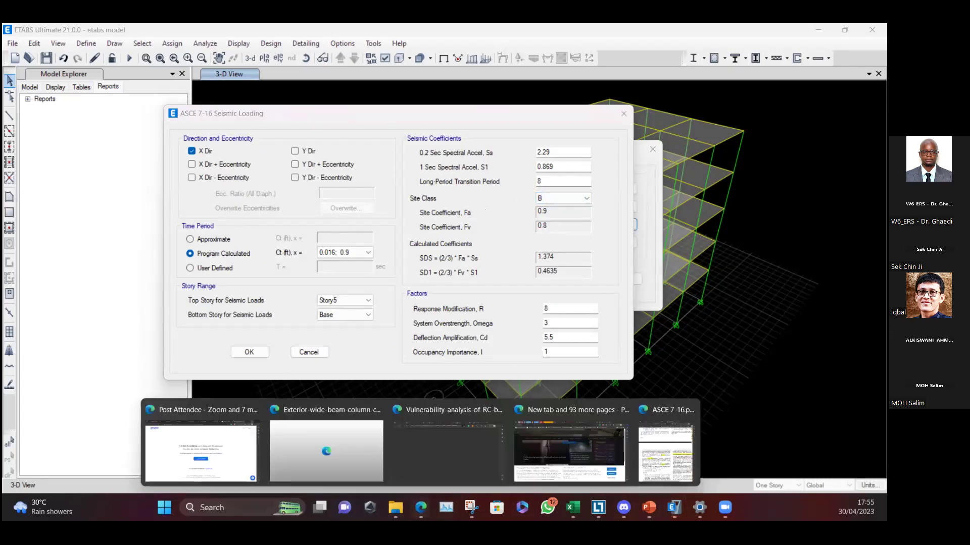
Step: Switch to PowerPoint and look up Dubai's Ss, S1 and long-period transition values on slide 25
{"action": "left_click", "coordinate": [649, 507]}
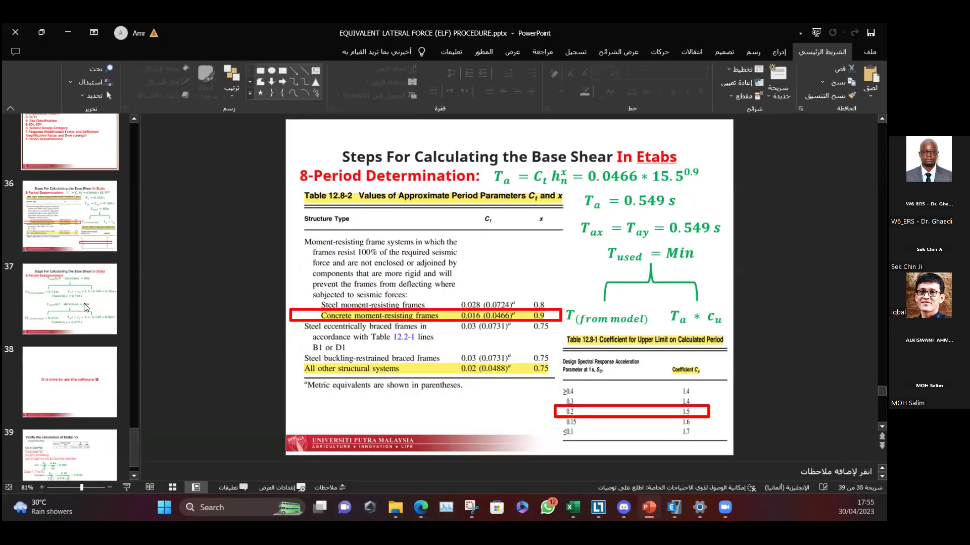
{"action": "key", "text": "Up"}
{"action": "key", "text": "Up"}
{"action": "scroll", "coordinate": [73, 253], "scroll_direction": "up", "scroll_amount": 6}
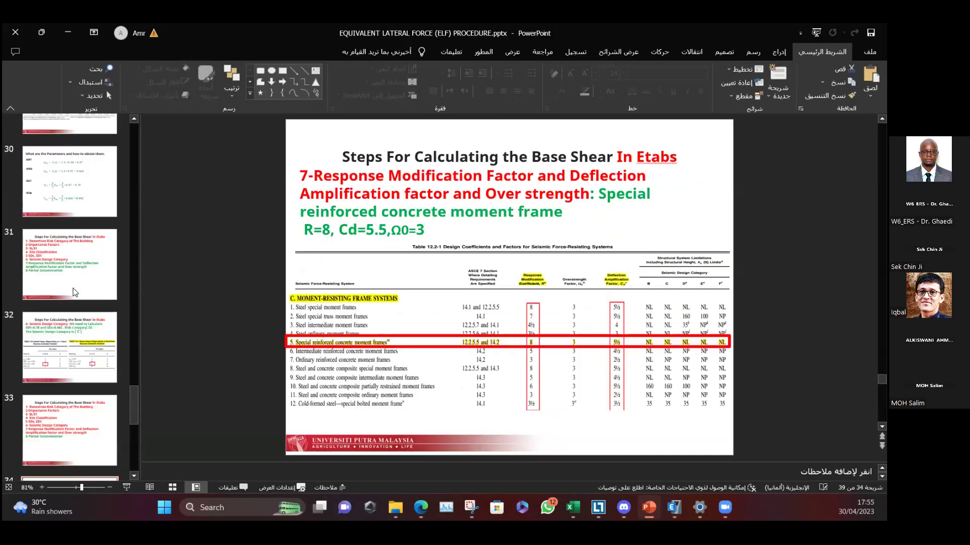
{"action": "scroll", "coordinate": [73, 166], "scroll_direction": "up", "scroll_amount": 2}
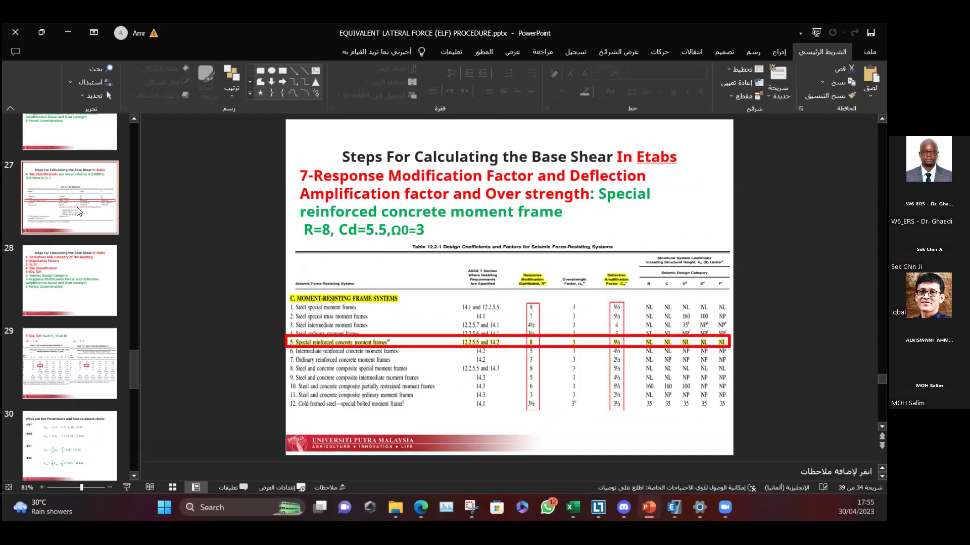
{"action": "left_click", "coordinate": [76, 207]}
{"action": "scroll", "coordinate": [76, 207], "scroll_direction": "up", "scroll_amount": 2}
{"action": "left_click", "coordinate": [76, 207]}
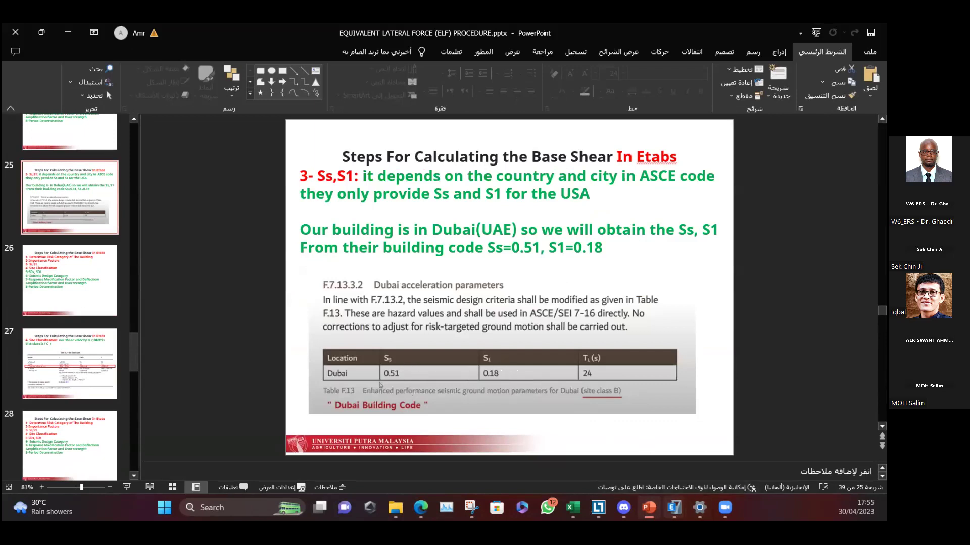
Step: Return to ETABS and set EQ-X's Ss to 0.51, S1 to 0.18, long-period transition period to 24 and site class to C
{"action": "mouse_move", "coordinate": [674, 508]}
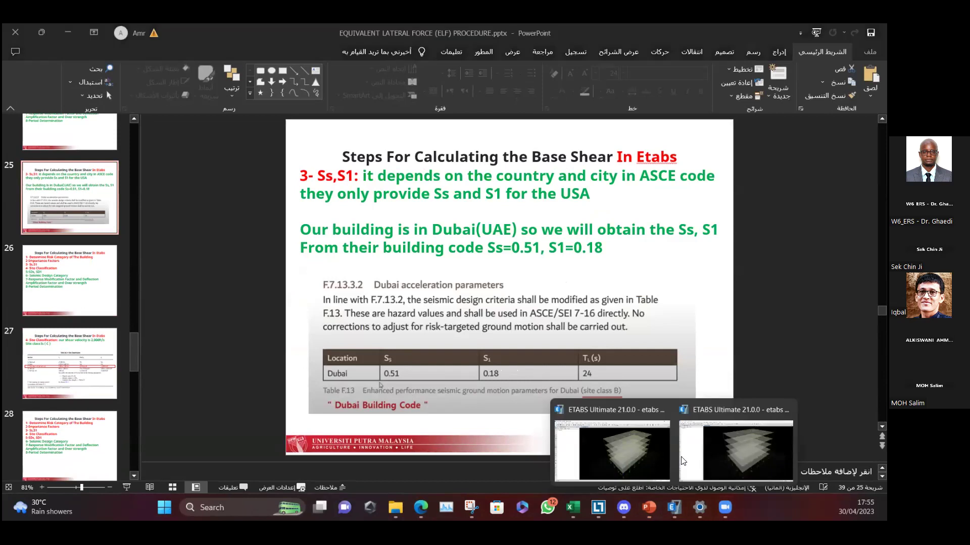
{"action": "left_click", "coordinate": [638, 456]}
{"action": "type", "text": "0.51"}
{"action": "key", "text": "Tab"}
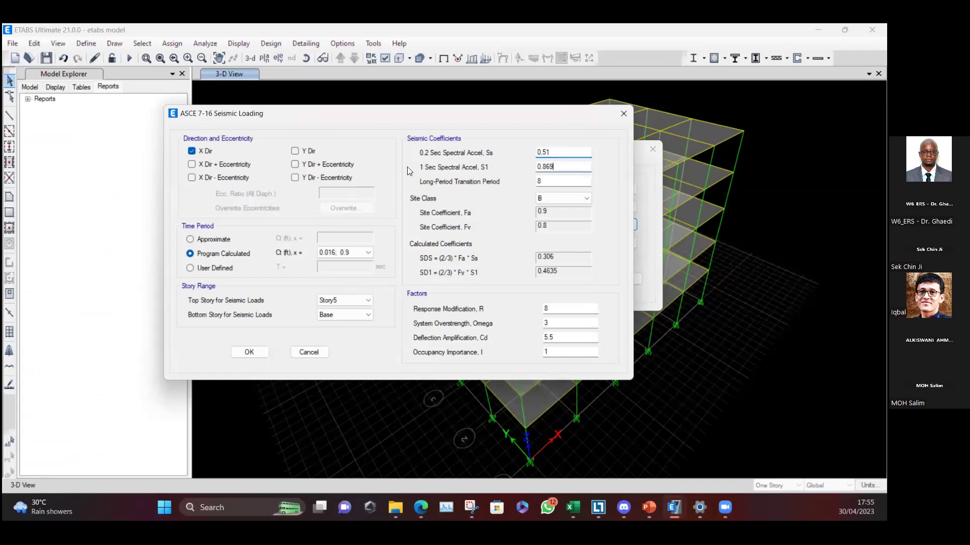
{"action": "type", "text": "0.18"}
{"action": "key", "text": "Tab"}
{"action": "type", "text": "24"}
{"action": "left_click", "coordinate": [557, 197]}
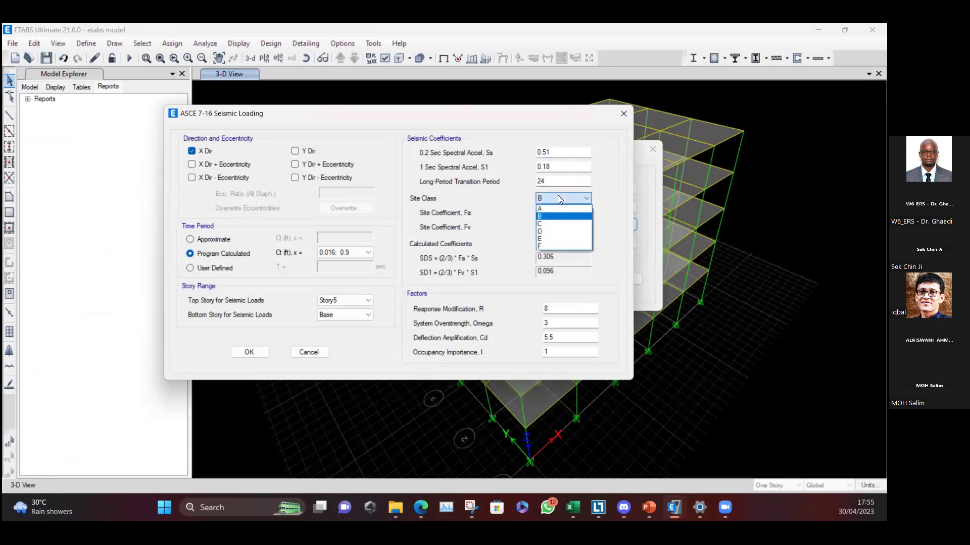
{"action": "left_click", "coordinate": [554, 225]}
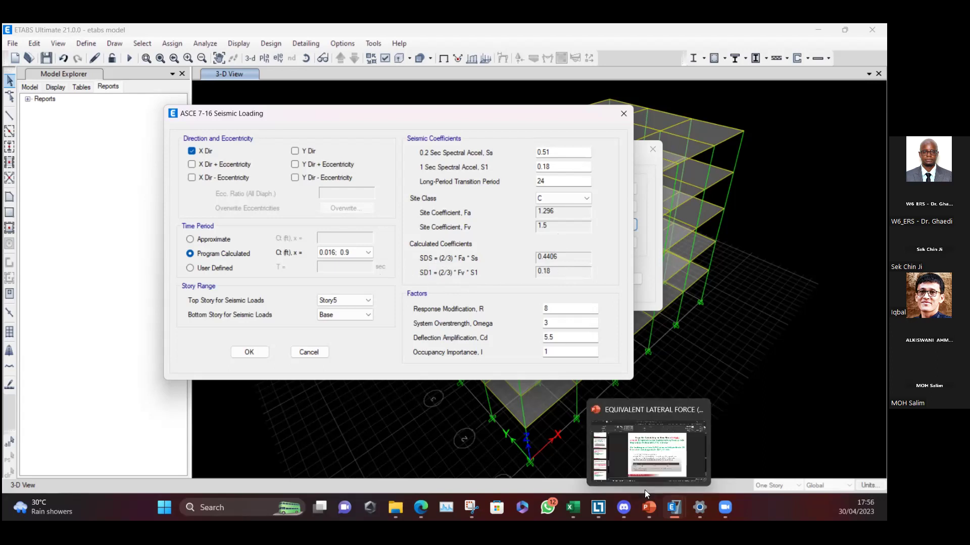
Step: Switch to PowerPoint and show slide 30 to examine the SM1, SMS, SD1 and SDs calculations
{"action": "left_click", "coordinate": [649, 508]}
{"action": "scroll", "coordinate": [81, 354], "scroll_direction": "down", "scroll_amount": 4}
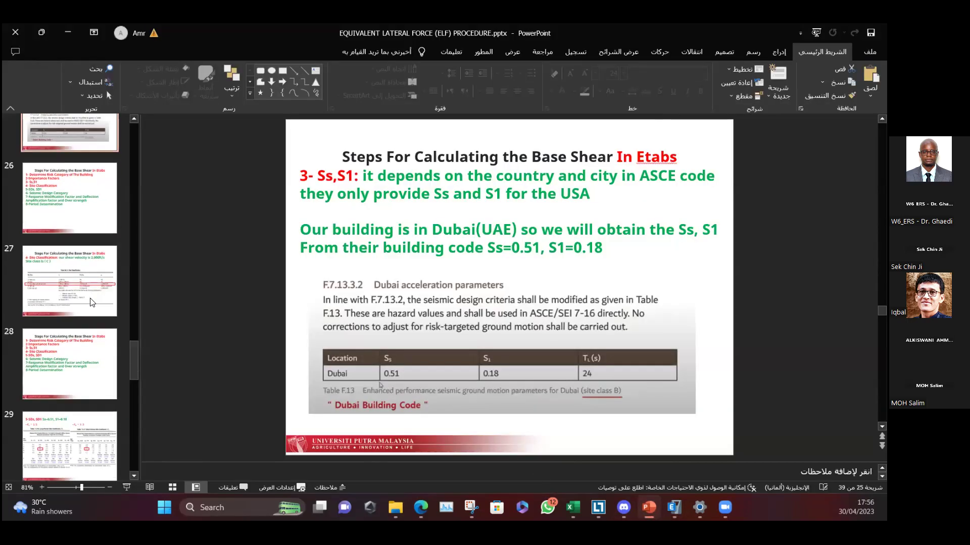
{"action": "left_click", "coordinate": [82, 360]}
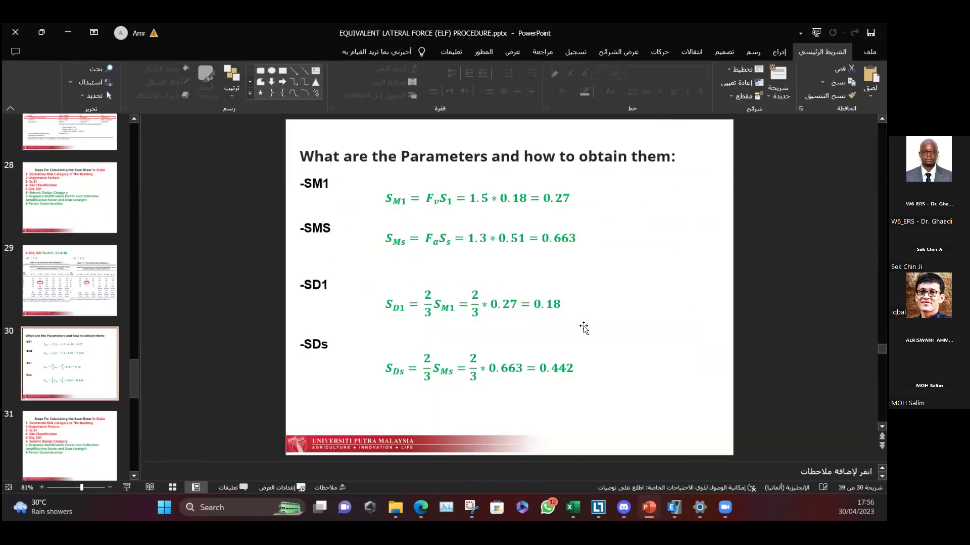
Step: Compare the SD1 and SDs results on slide 30 with EQ-X's calculated coefficients in ETABS
{"action": "left_click_drag", "start_coordinate": [536, 304], "coordinate": [562, 304]}
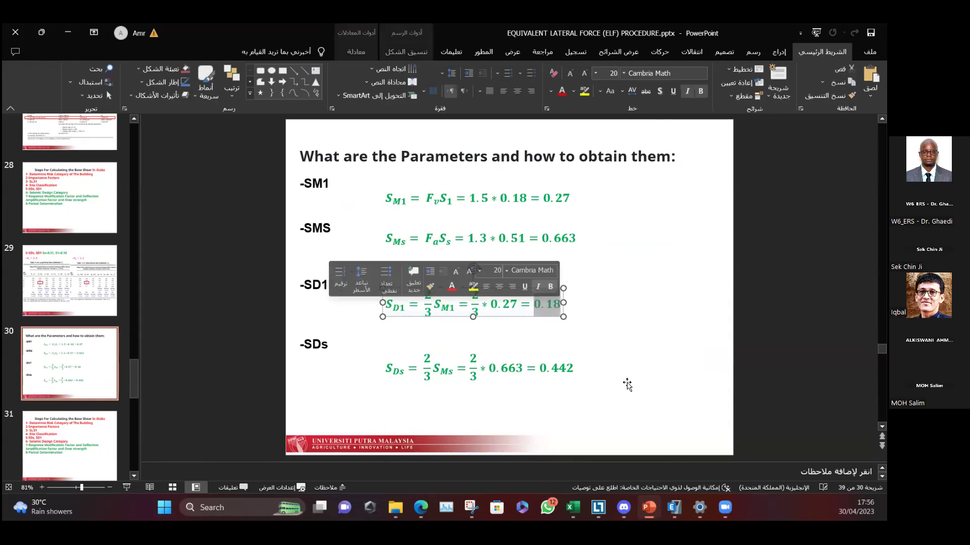
{"action": "mouse_move", "coordinate": [674, 507]}
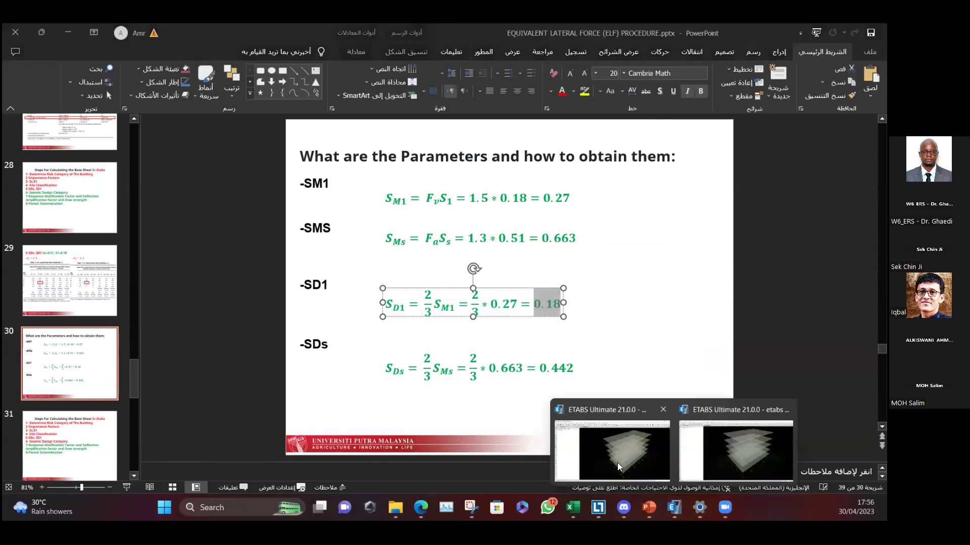
{"action": "left_click", "coordinate": [586, 398]}
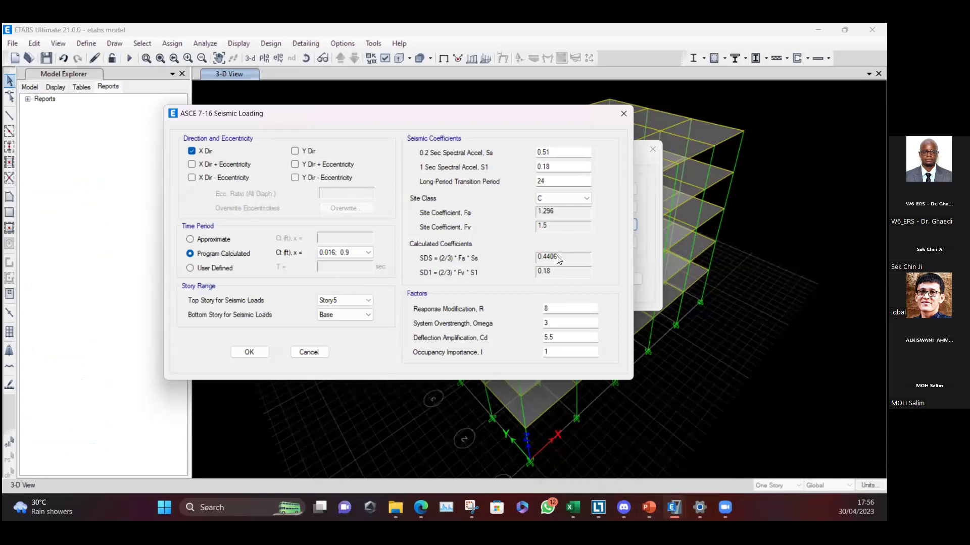
{"action": "mouse_move", "coordinate": [649, 507]}
{"action": "left_click", "coordinate": [637, 444]}
{"action": "left_click", "coordinate": [565, 372]}
{"action": "left_click_drag", "start_coordinate": [560, 372], "coordinate": [544, 373]}
{"action": "left_click", "coordinate": [541, 373]}
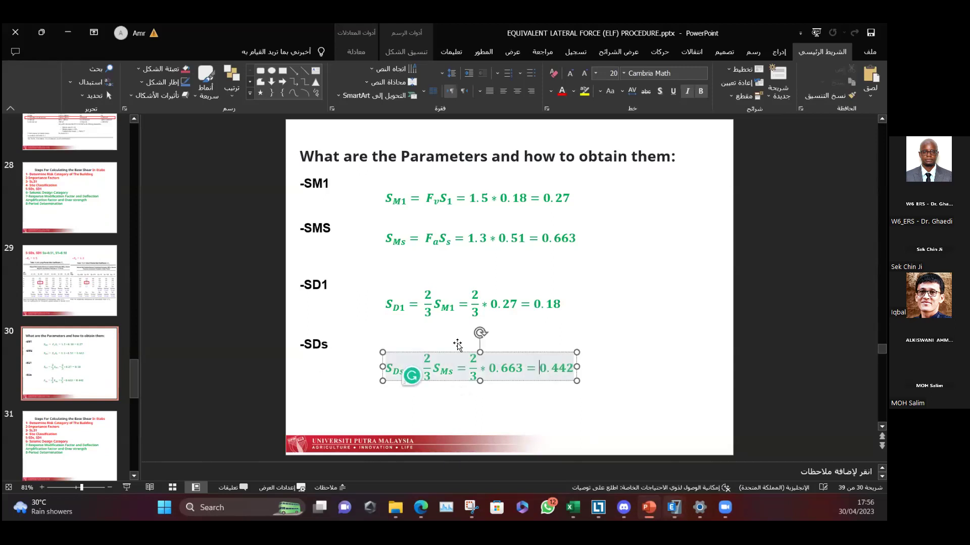
{"action": "left_click", "coordinate": [469, 339]}
{"action": "left_click", "coordinate": [583, 430]}
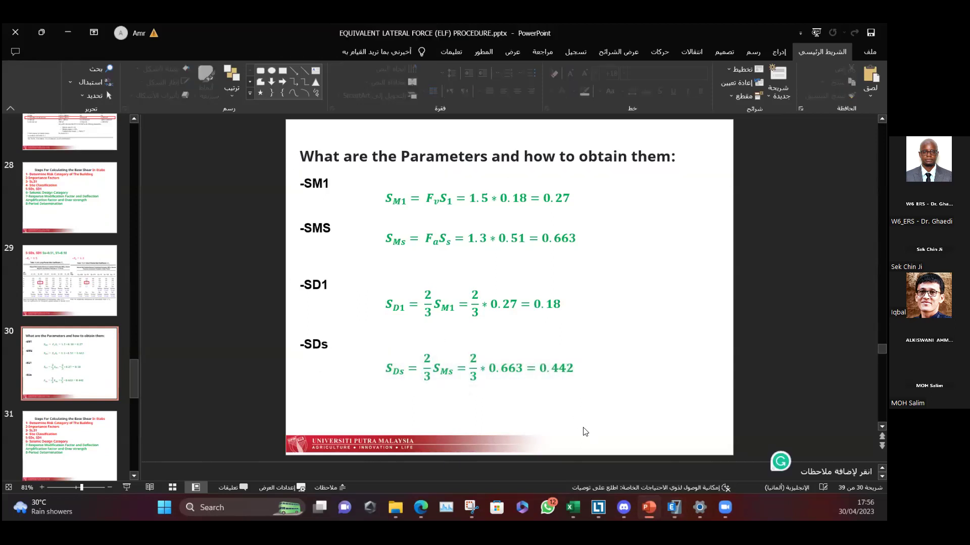
{"action": "left_click", "coordinate": [674, 508]}
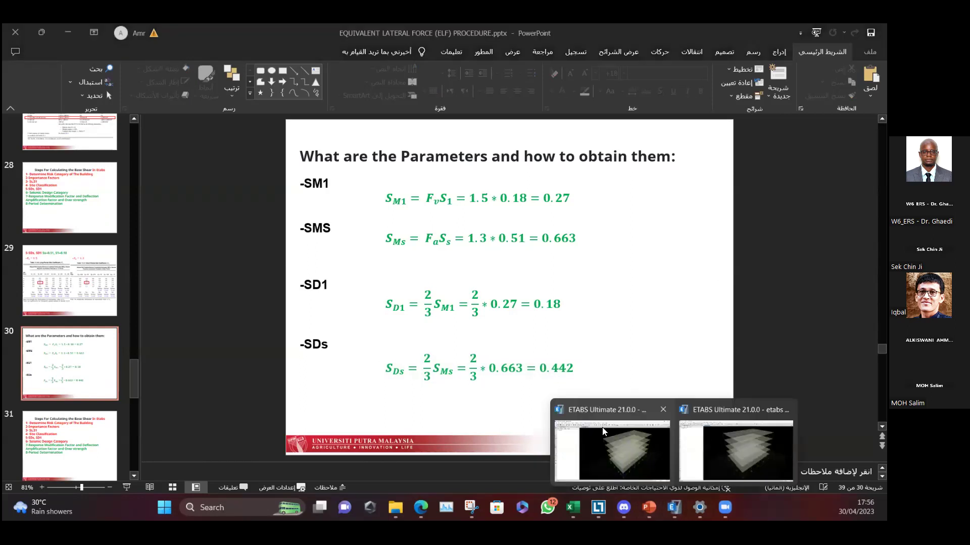
{"action": "left_click", "coordinate": [604, 431]}
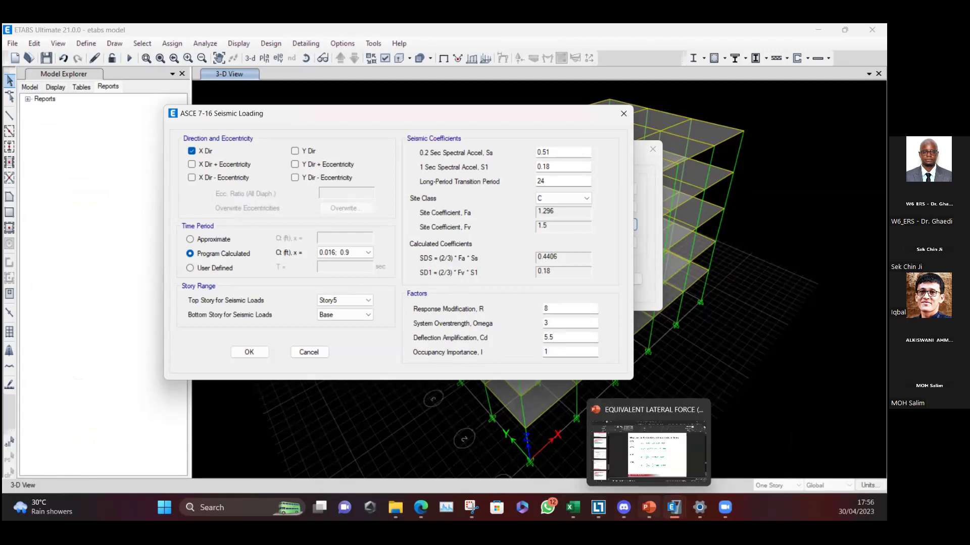
Step: Switch to PowerPoint and show slide 34 to look up R, Cd and overstrength for the special reinforced concrete moment frame
{"action": "left_click", "coordinate": [649, 507]}
{"action": "scroll", "coordinate": [90, 339], "scroll_direction": "down", "scroll_amount": 5}
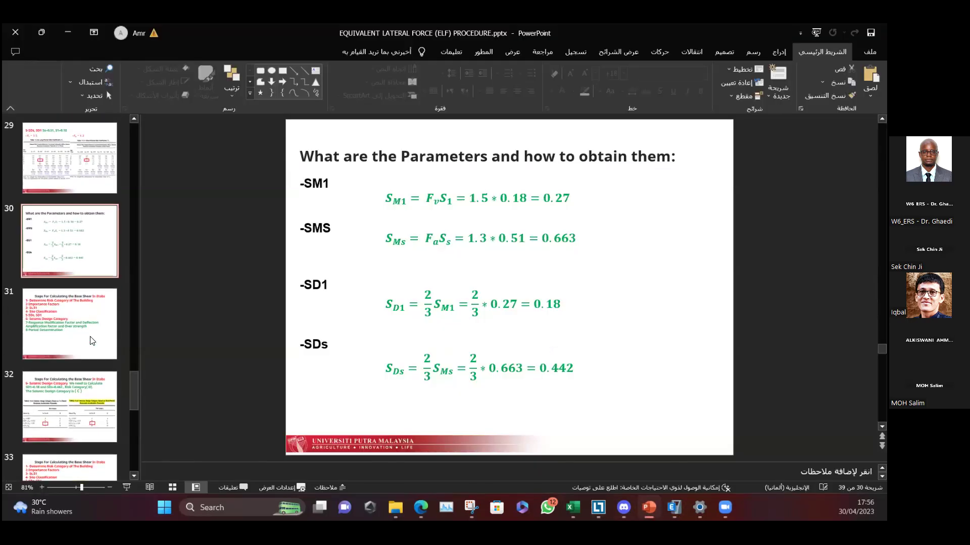
{"action": "scroll", "coordinate": [92, 340], "scroll_direction": "down", "scroll_amount": 1}
{"action": "left_click", "coordinate": [71, 404]}
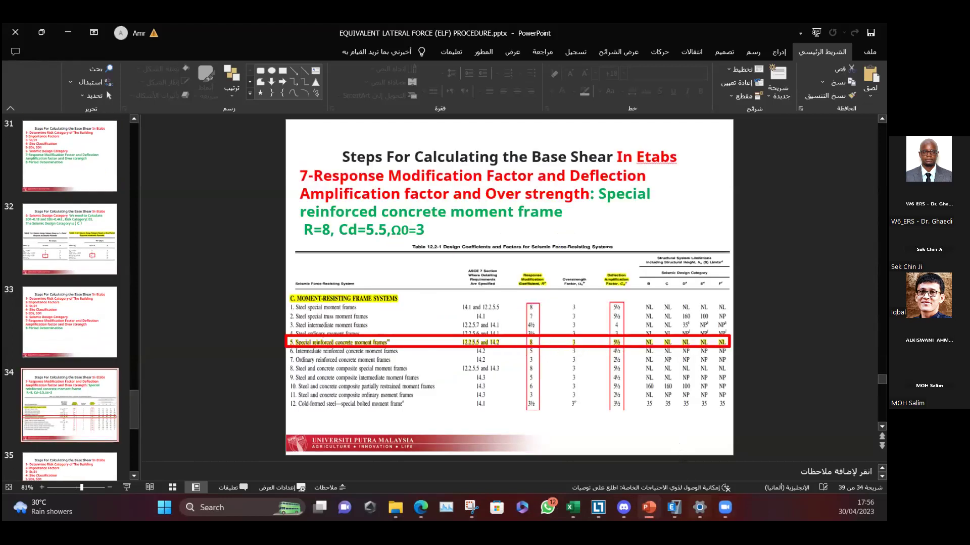
Step: Return to ETABS, check EQ-X's R, Omega, Cd and occupancy importance factors, and accept its ASCE 7-16 seismic loading
{"action": "left_click", "coordinate": [674, 507]}
{"action": "left_click", "coordinate": [607, 447]}
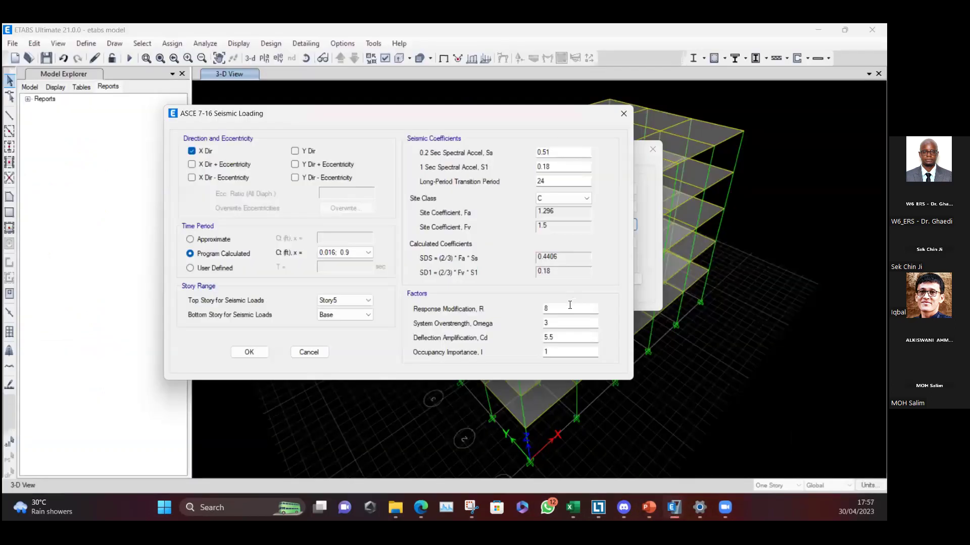
{"action": "double_click", "coordinate": [545, 309]}
{"action": "left_click", "coordinate": [554, 323]}
{"action": "left_click", "coordinate": [568, 337]}
{"action": "left_click", "coordinate": [562, 350]}
{"action": "left_click", "coordinate": [556, 350]}
{"action": "left_click", "coordinate": [255, 352]}
Step: Restrict EQ-Y's ASCE 7-16 lateral load to Y Dir only, without any X direction or eccentricity cases
{"action": "left_click", "coordinate": [302, 237]}
{"action": "left_click", "coordinate": [568, 229]}
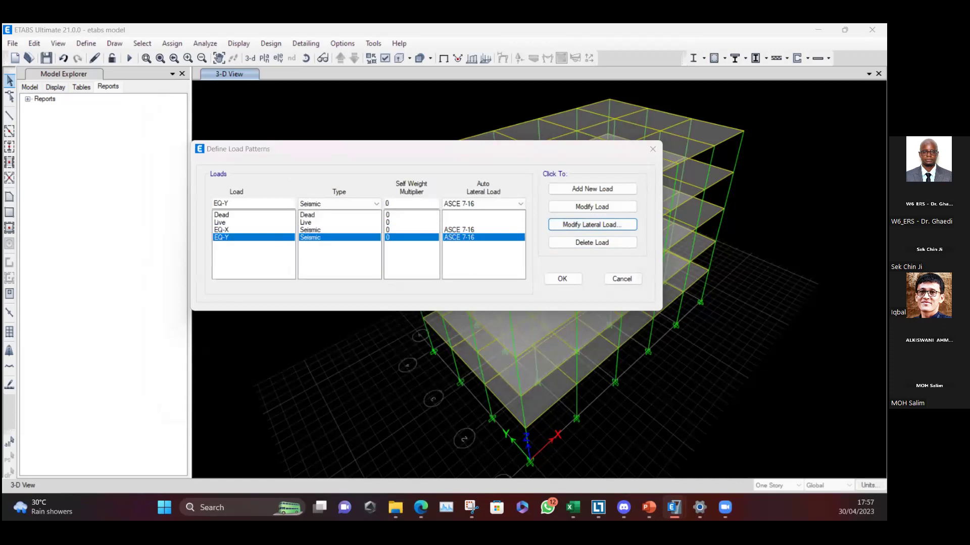
{"action": "left_click", "coordinate": [136, 194]}
{"action": "left_click", "coordinate": [139, 179]}
{"action": "left_click", "coordinate": [138, 166]}
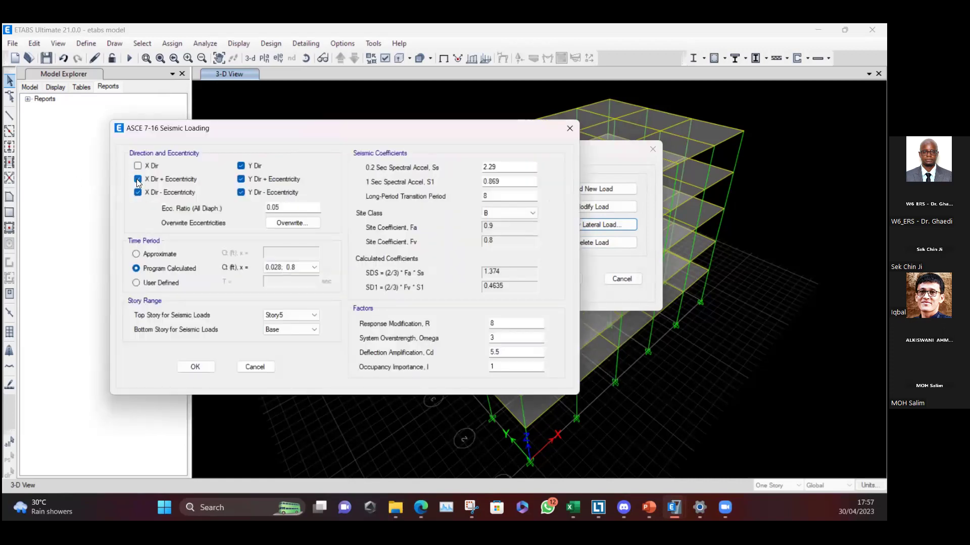
{"action": "left_click", "coordinate": [241, 179]}
{"action": "left_click", "coordinate": [241, 193]}
Step: Set Ct and x to 0.016; 0.9 for EQ-Y's program-calculated period
{"action": "left_click", "coordinate": [290, 269]}
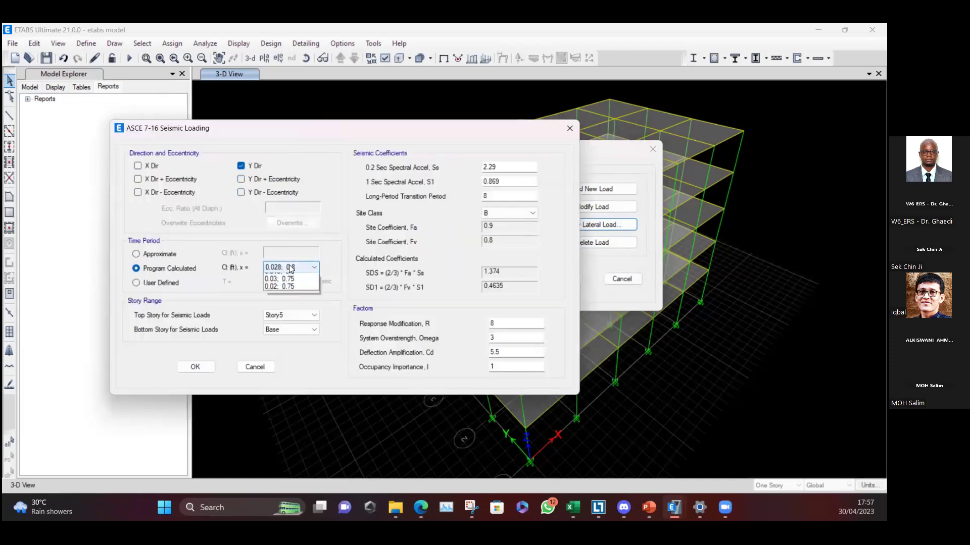
{"action": "left_click", "coordinate": [291, 284]}
{"action": "left_click", "coordinate": [285, 331]}
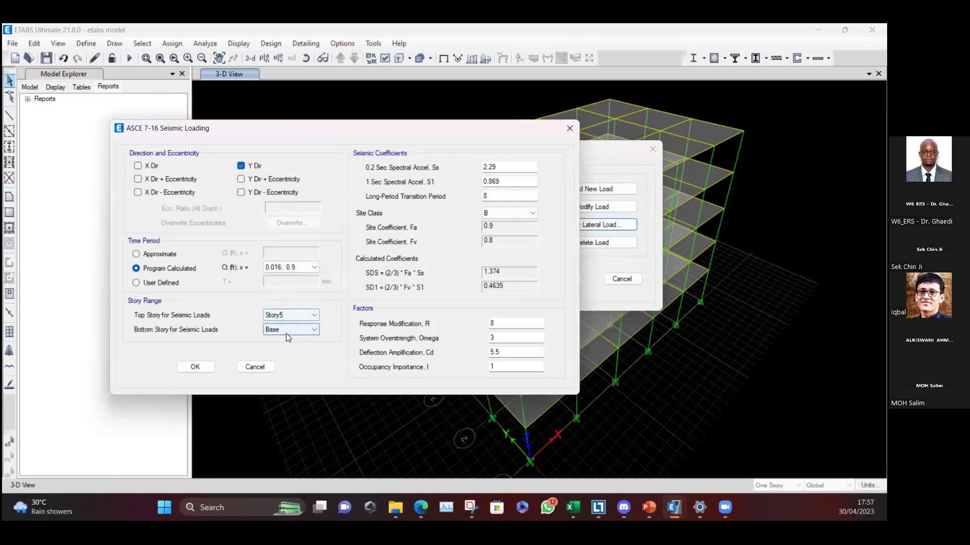
Step: Set EQ-Y's 0.2 sec spectral acceleration Ss to 0.51 and 1 sec spectral acceleration S1 to 0.18
{"action": "double_click", "coordinate": [505, 167]}
{"action": "type", "text": "0.62"}
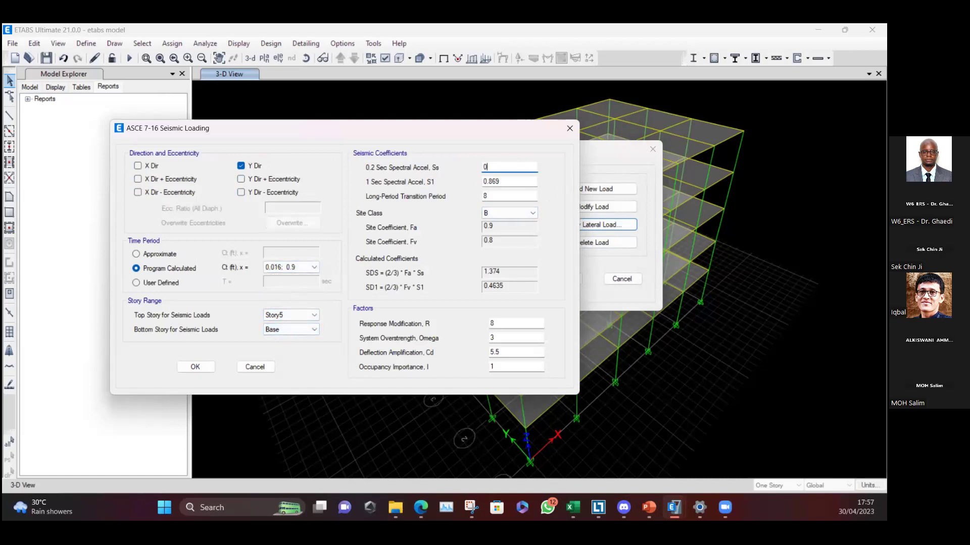
{"action": "key", "text": "BackSpace"}
{"action": "key", "text": "BackSpace"}
{"action": "type", "text": "51"}
{"action": "key", "text": "Tab"}
{"action": "type", "text": "0.18"}
Step: Set EQ-Y's site class to C and long-period transition period to 24, and accept the load pattern definitions
{"action": "left_click", "coordinate": [492, 195]}
{"action": "left_click", "coordinate": [509, 213]}
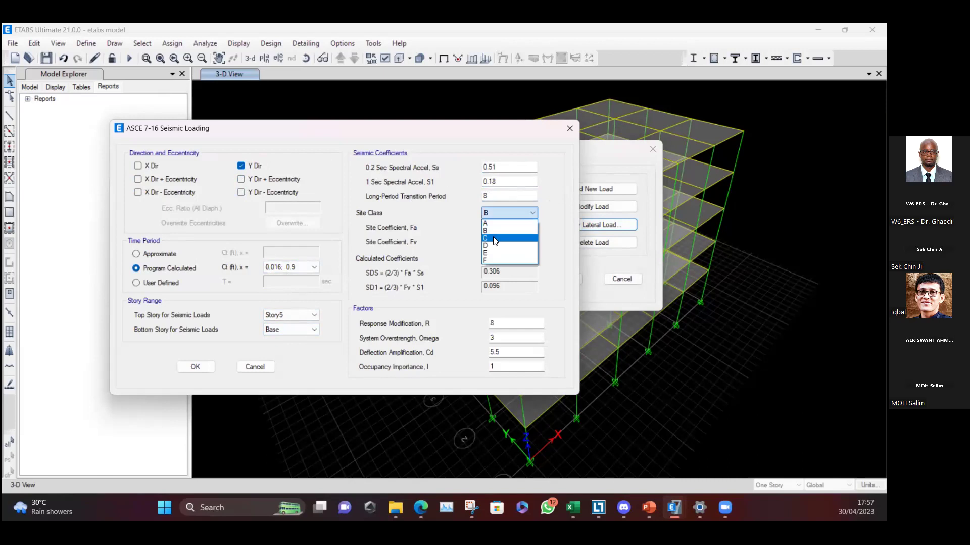
{"action": "left_click", "coordinate": [496, 237]}
{"action": "double_click", "coordinate": [501, 191]}
{"action": "type", "text": "24"}
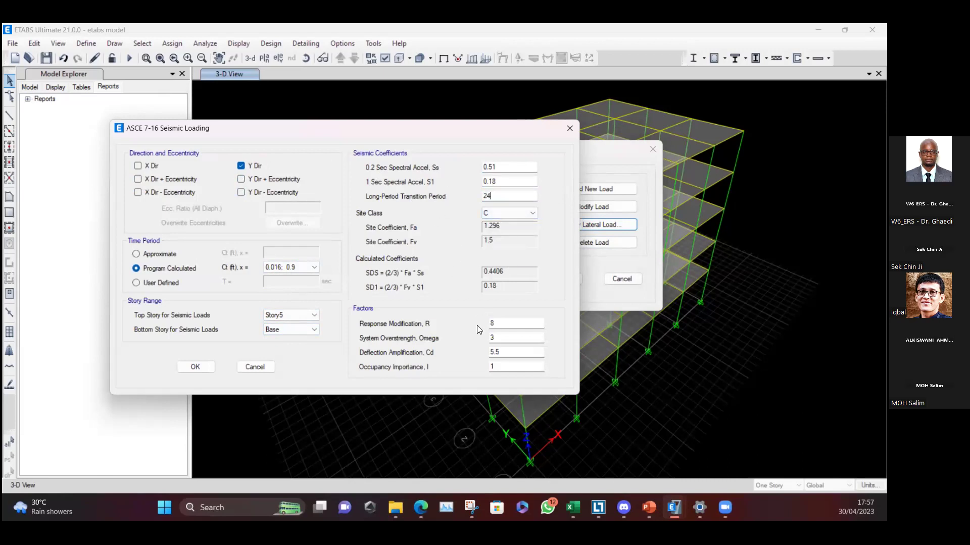
{"action": "left_click", "coordinate": [190, 369]}
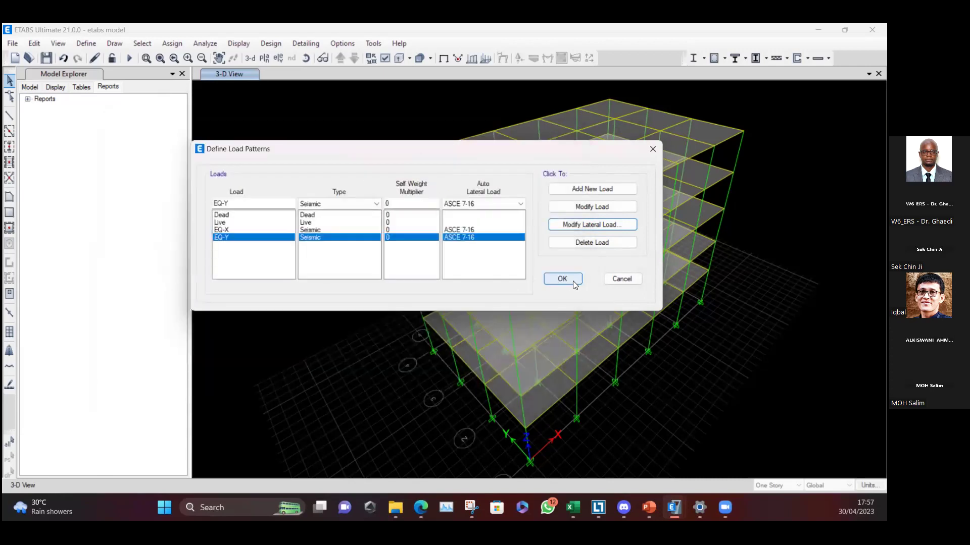
{"action": "left_click", "coordinate": [571, 281]}
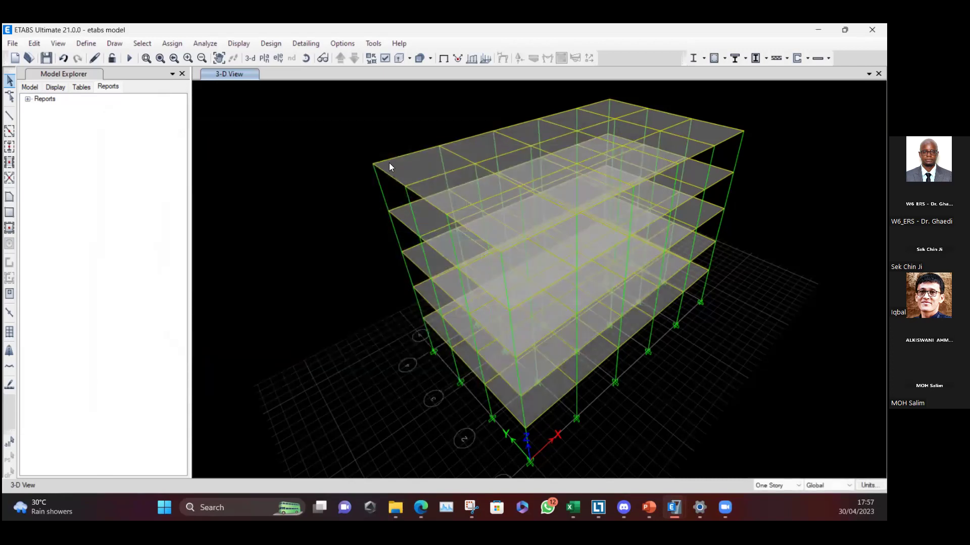
Step: Run the analysis and display a story response plot of the auto lateral loads to stories
{"action": "left_click", "coordinate": [129, 60]}
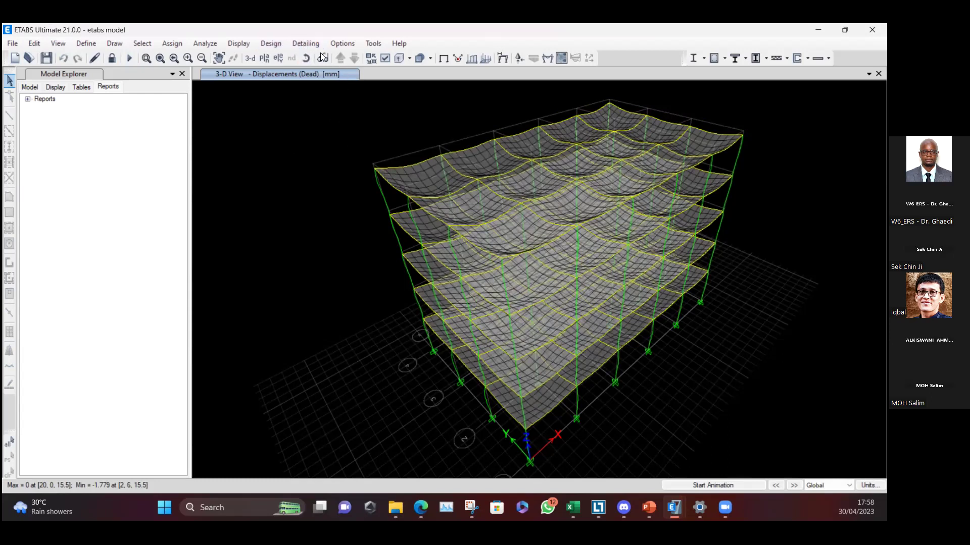
{"action": "left_click", "coordinate": [235, 44]}
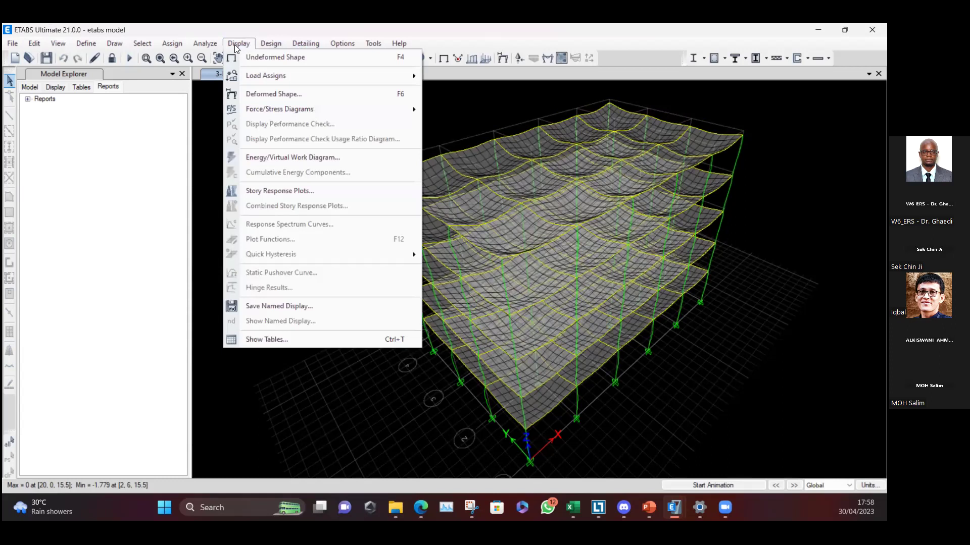
{"action": "left_click", "coordinate": [289, 192]}
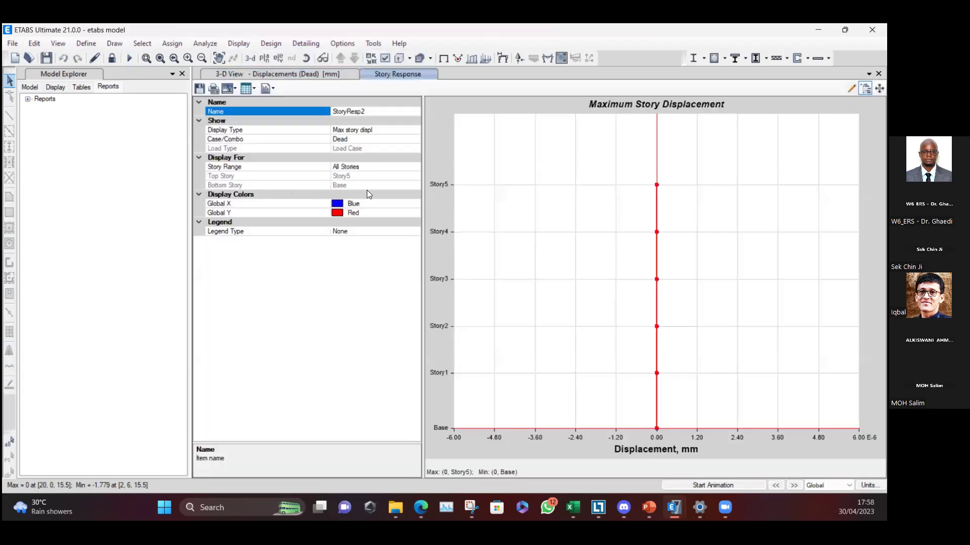
{"action": "left_click", "coordinate": [367, 127]}
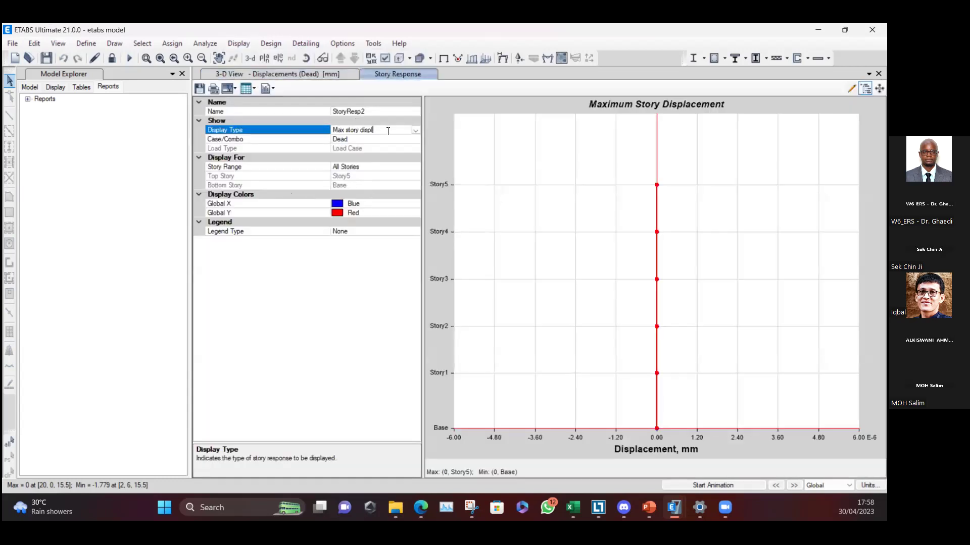
{"action": "left_click", "coordinate": [415, 130]}
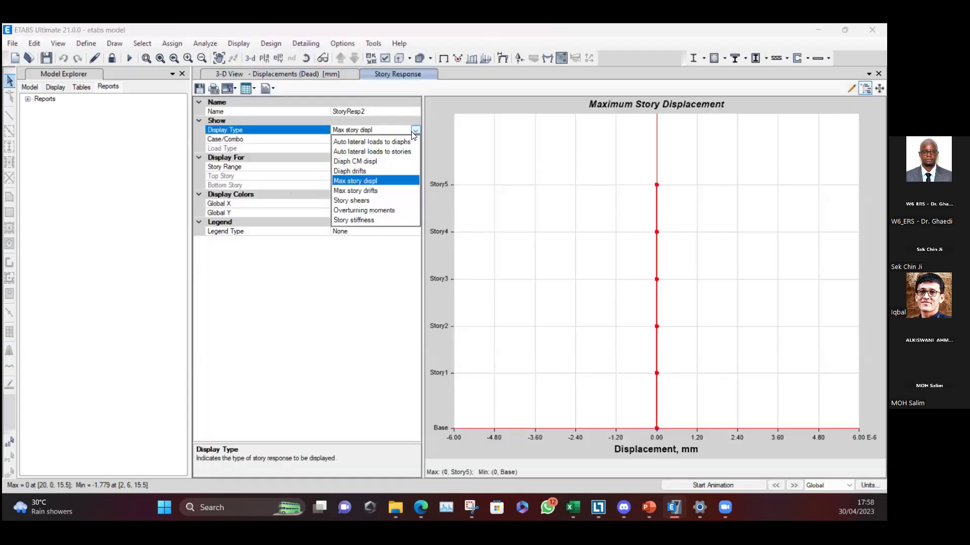
{"action": "left_click", "coordinate": [389, 152]}
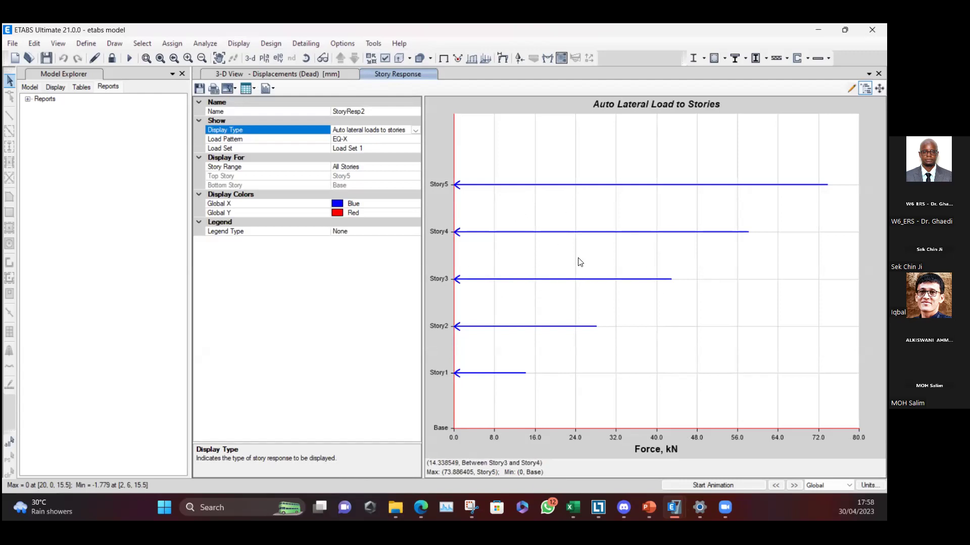
Step: Show the auto lateral loads to stories for load pattern EQ-Y
{"action": "left_click", "coordinate": [415, 139]}
{"action": "left_click", "coordinate": [415, 141]}
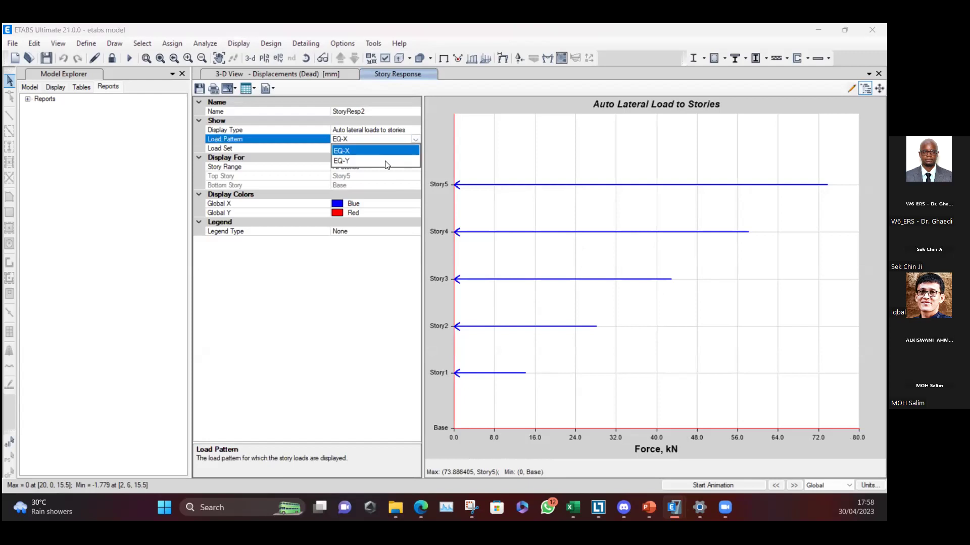
{"action": "left_click", "coordinate": [801, 306]}
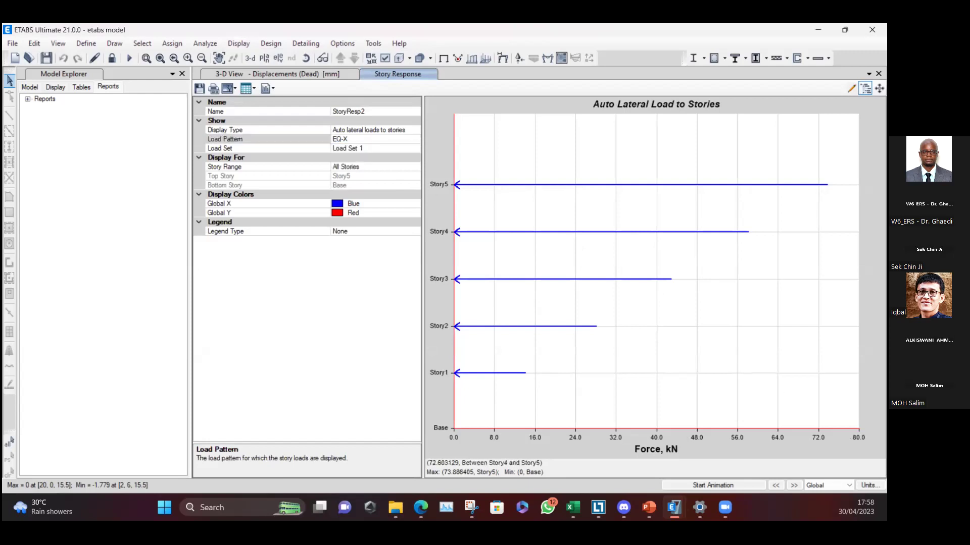
{"action": "left_click", "coordinate": [415, 140]}
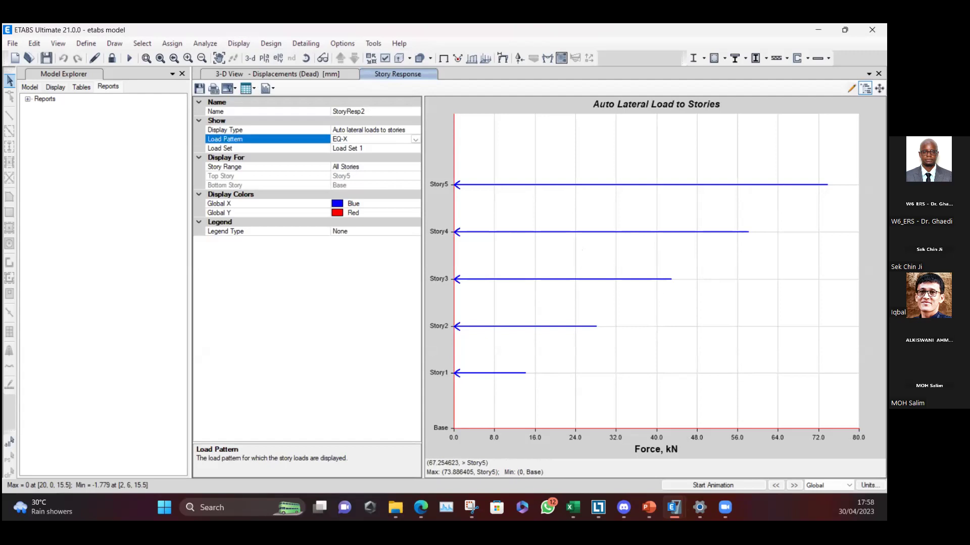
{"action": "left_click", "coordinate": [415, 140]}
{"action": "left_click", "coordinate": [354, 161]}
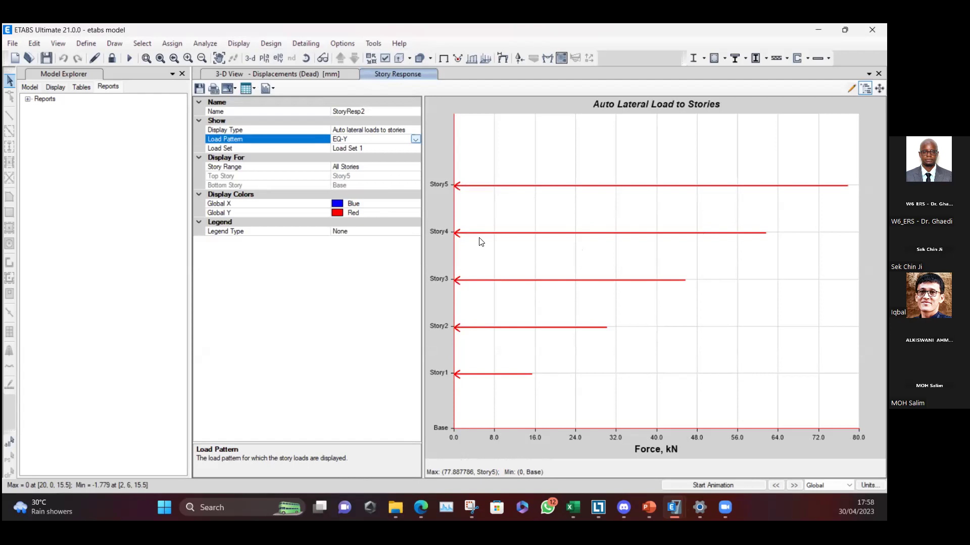
Step: Plot the story shears for load case EQ-X and for EQ-Y to examine the base shear
{"action": "left_click", "coordinate": [414, 130]}
{"action": "left_click", "coordinate": [415, 130]}
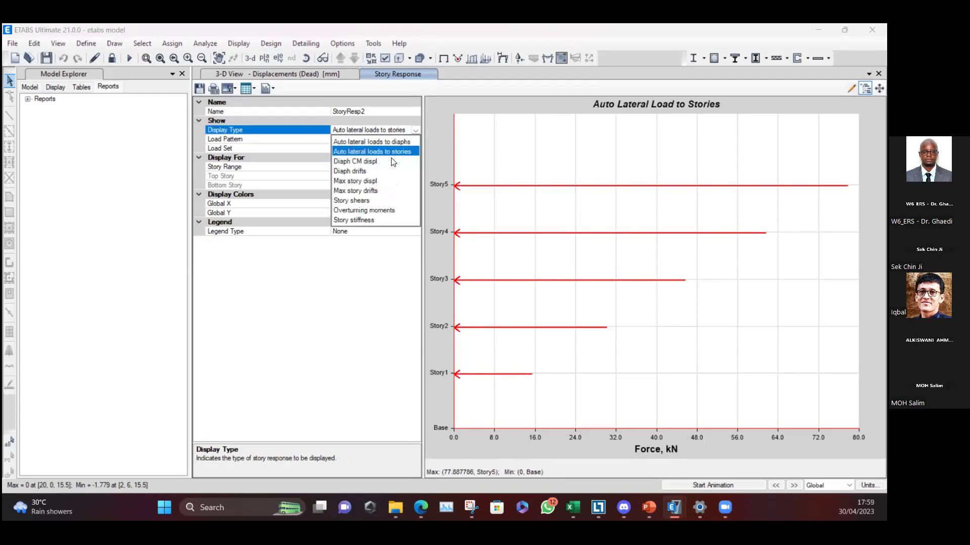
{"action": "left_click", "coordinate": [383, 201]}
{"action": "left_click", "coordinate": [415, 140]}
{"action": "left_click", "coordinate": [414, 140]}
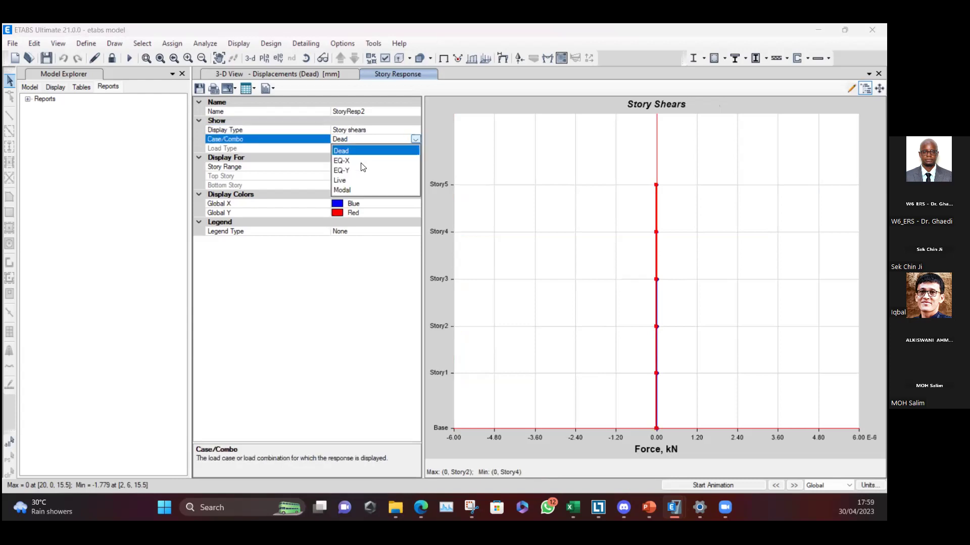
{"action": "left_click", "coordinate": [358, 160]}
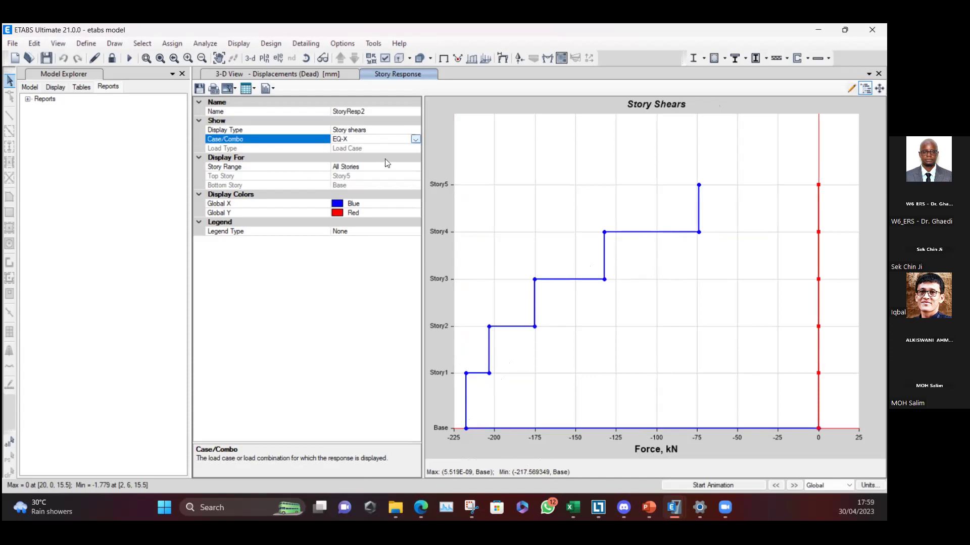
{"action": "left_click", "coordinate": [415, 139]}
{"action": "left_click", "coordinate": [362, 171]}
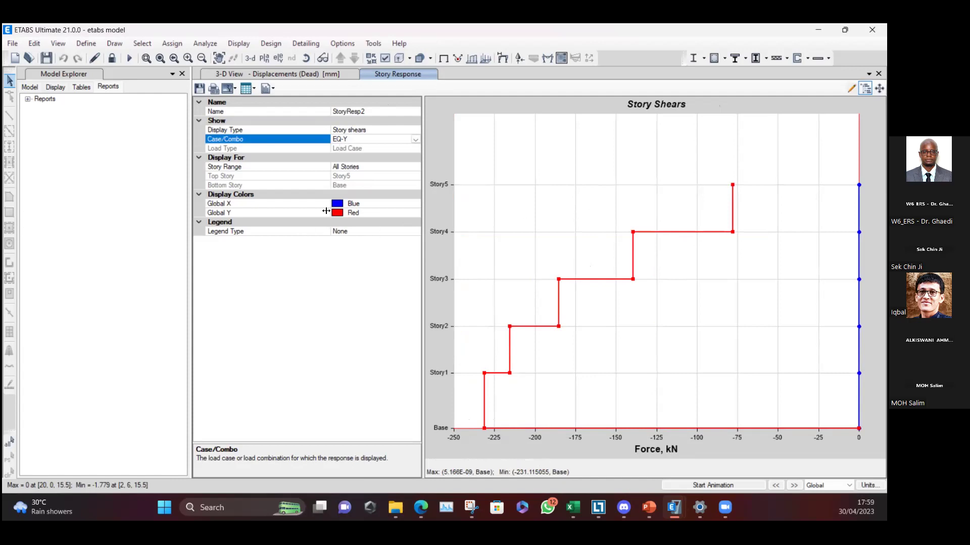
Step: Start a new user report restricted to load patterns EQ-X and EQ-Y and load cases EQ-X and EQ-Y
{"action": "left_click", "coordinate": [17, 45]}
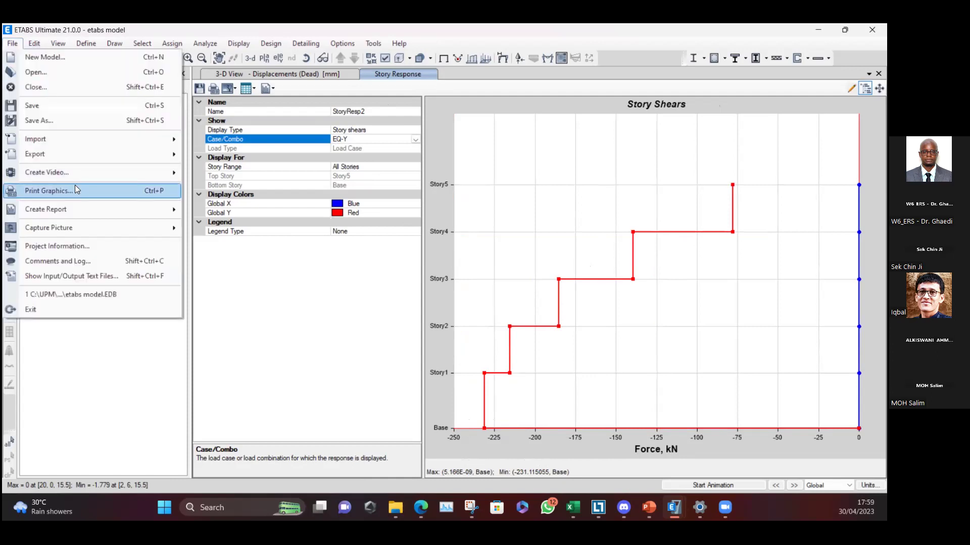
{"action": "mouse_move", "coordinate": [94, 210]}
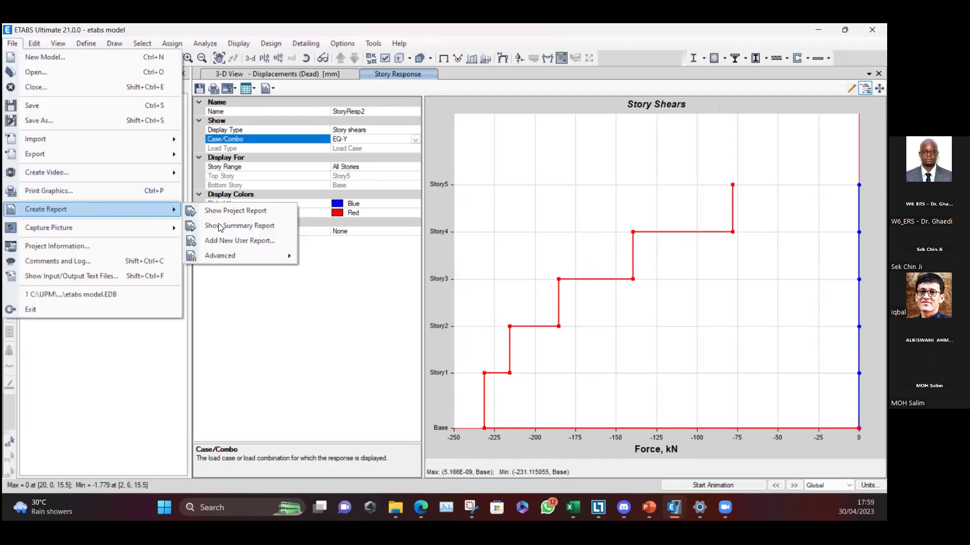
{"action": "left_click", "coordinate": [248, 245]}
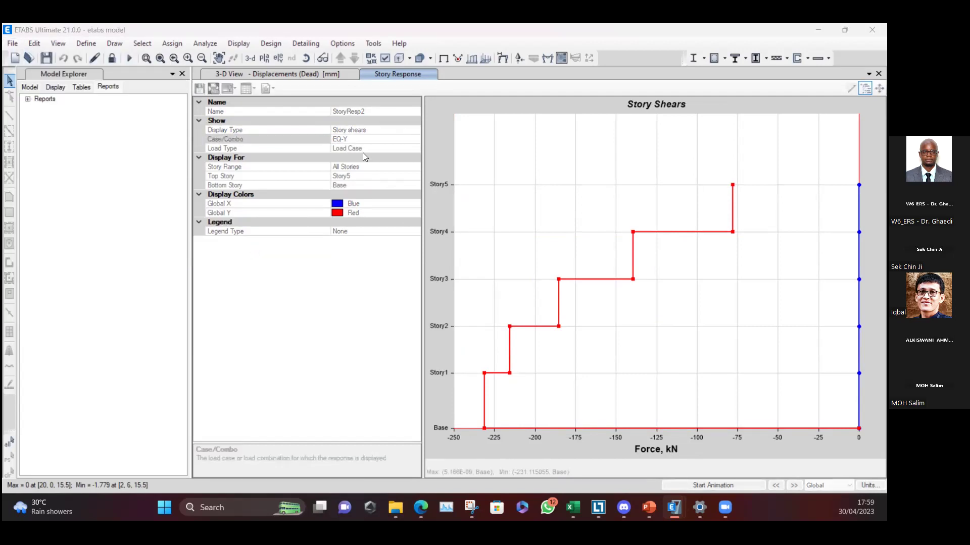
{"action": "left_click_drag", "start_coordinate": [411, 176], "coordinate": [411, 184]}
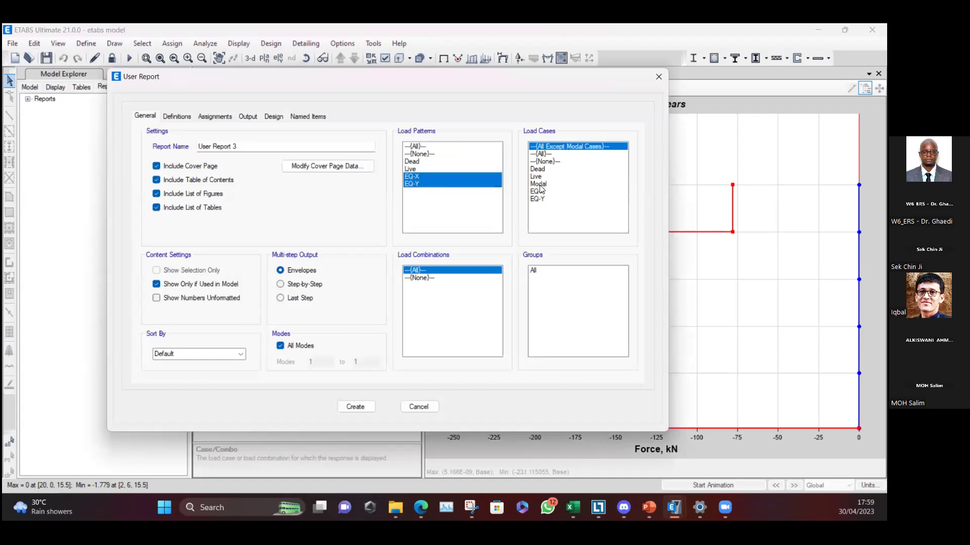
{"action": "left_click_drag", "start_coordinate": [541, 216], "coordinate": [538, 192]}
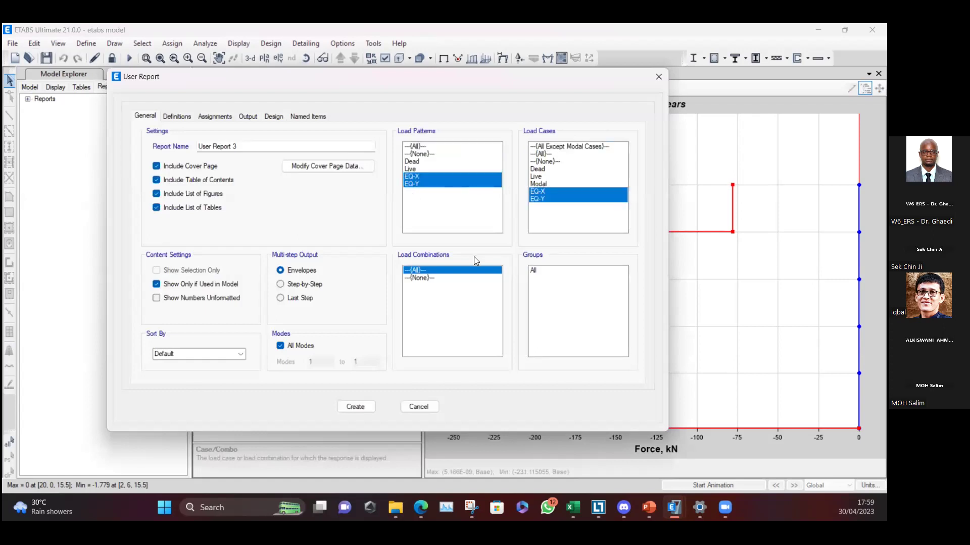
{"action": "left_click", "coordinate": [427, 278]}
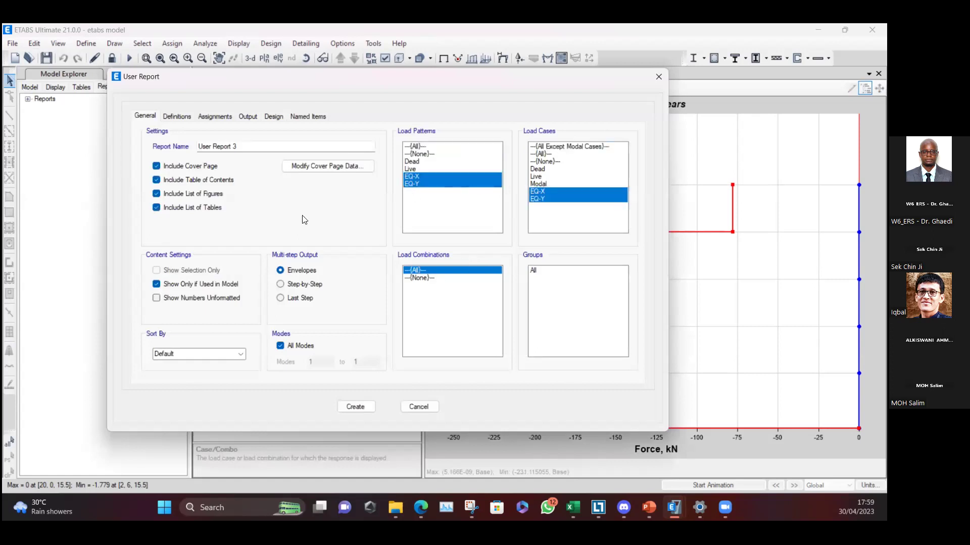
Step: Deselect all definitions, assignments and output items from the user report
{"action": "left_click", "coordinate": [188, 117]}
{"action": "left_click", "coordinate": [172, 406]}
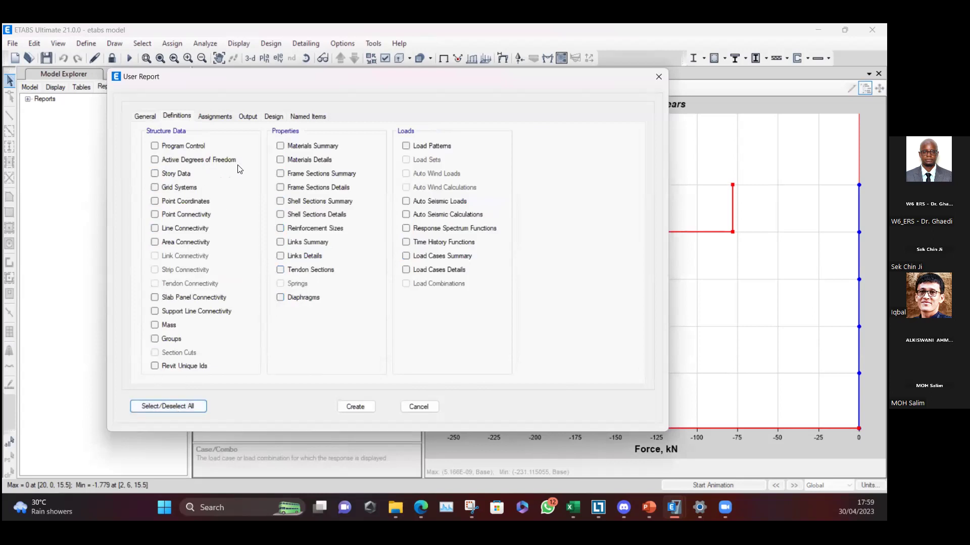
{"action": "left_click", "coordinate": [215, 116]}
{"action": "left_click", "coordinate": [178, 406]}
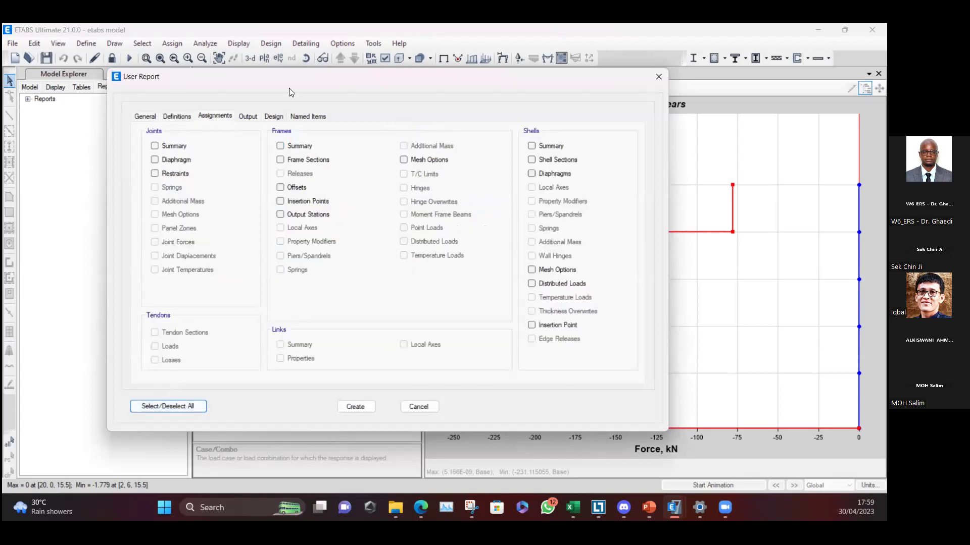
{"action": "left_click", "coordinate": [248, 116]}
{"action": "left_click", "coordinate": [150, 410]}
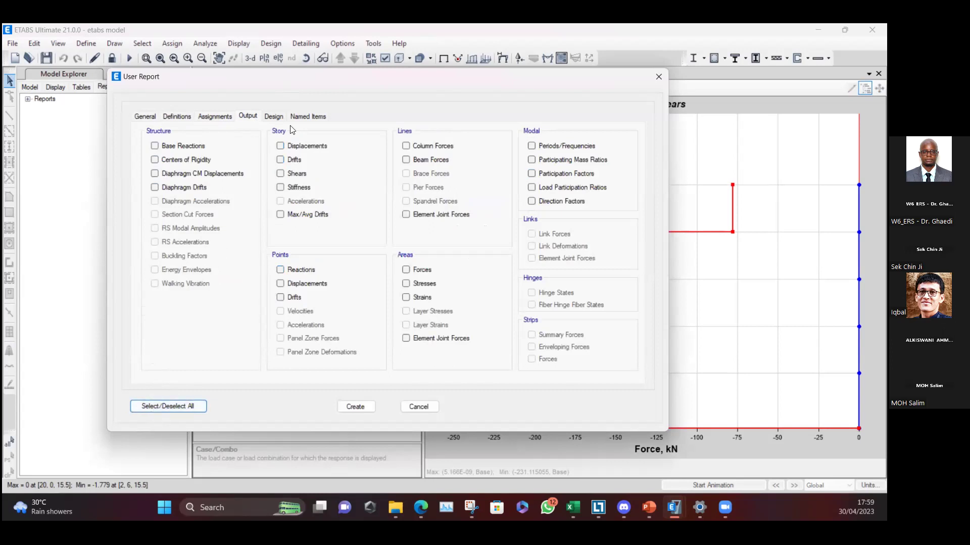
{"action": "left_click", "coordinate": [273, 116]}
Step: Include the auto seismic loads and auto seismic calculations in the user report and create it
{"action": "left_click", "coordinate": [175, 117]}
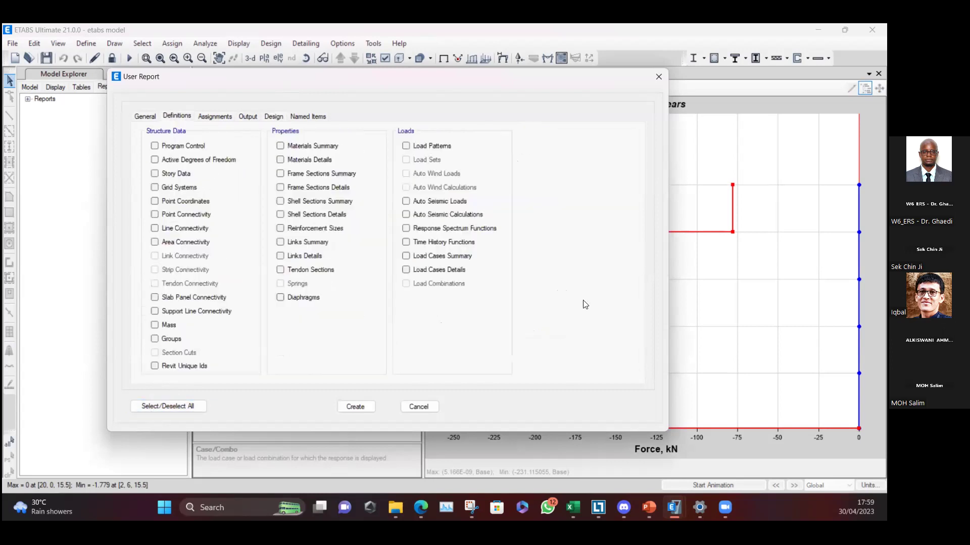
{"action": "left_click", "coordinate": [407, 202]}
{"action": "left_click", "coordinate": [356, 408]}
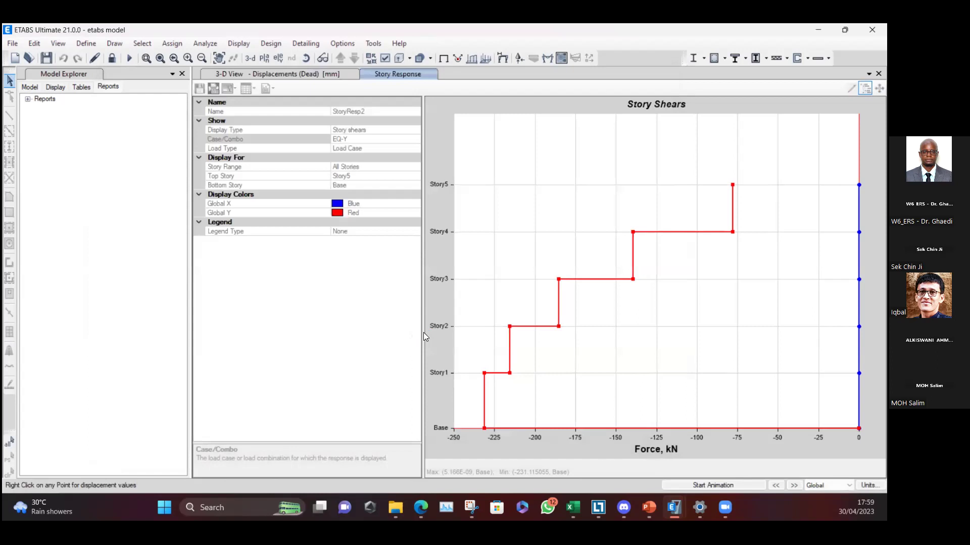
Step: Examine the report's ASCE 7-16 auto seismic load pattern tables for EQ-X and EQ-Y, including period, weight, base shear and site parameters
{"action": "scroll", "coordinate": [454, 255], "scroll_direction": "down", "scroll_amount": 3}
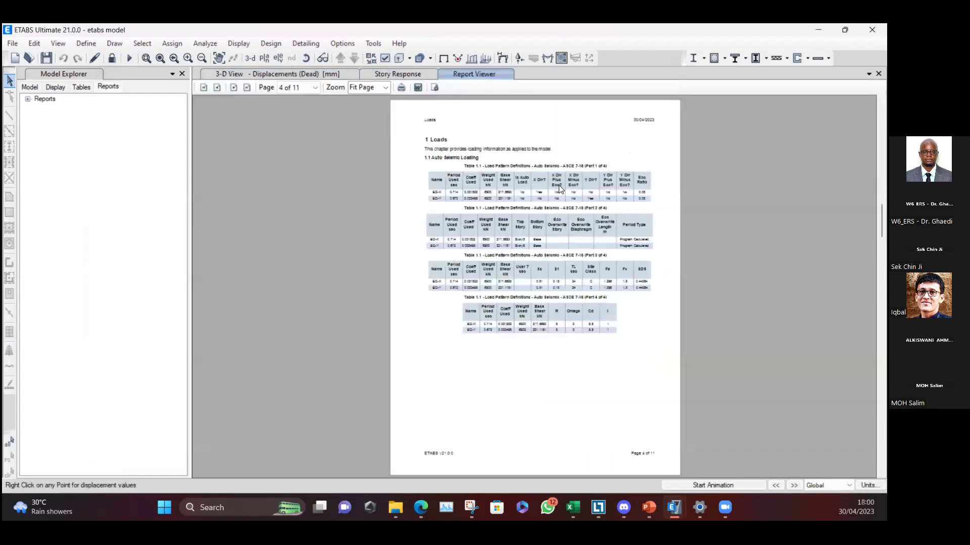
{"action": "scroll", "coordinate": [559, 185], "scroll_direction": "up", "scroll_amount": 4, "text": "ctrl"}
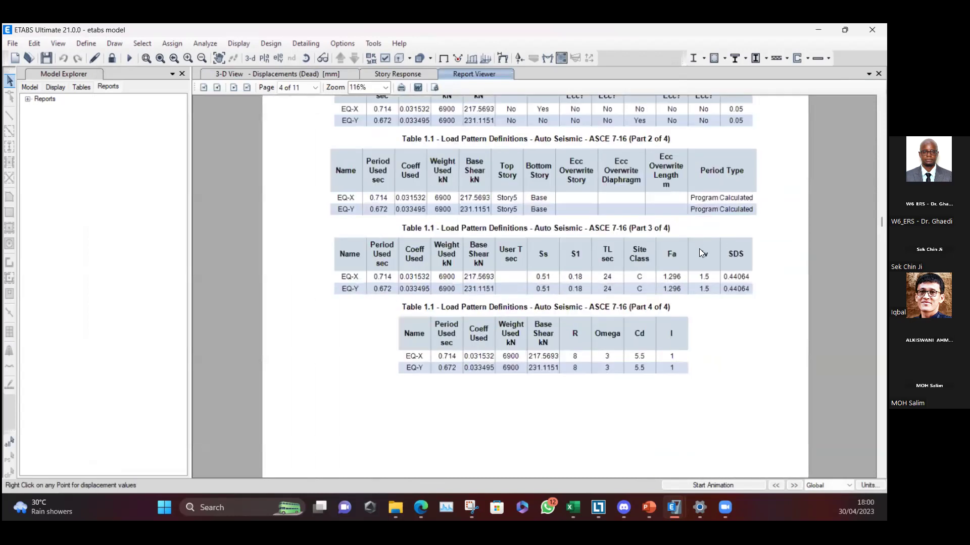
{"action": "scroll", "coordinate": [699, 248], "scroll_direction": "up", "scroll_amount": 3}
{"action": "scroll", "coordinate": [693, 237], "scroll_direction": "up", "scroll_amount": 1, "text": "ctrl"}
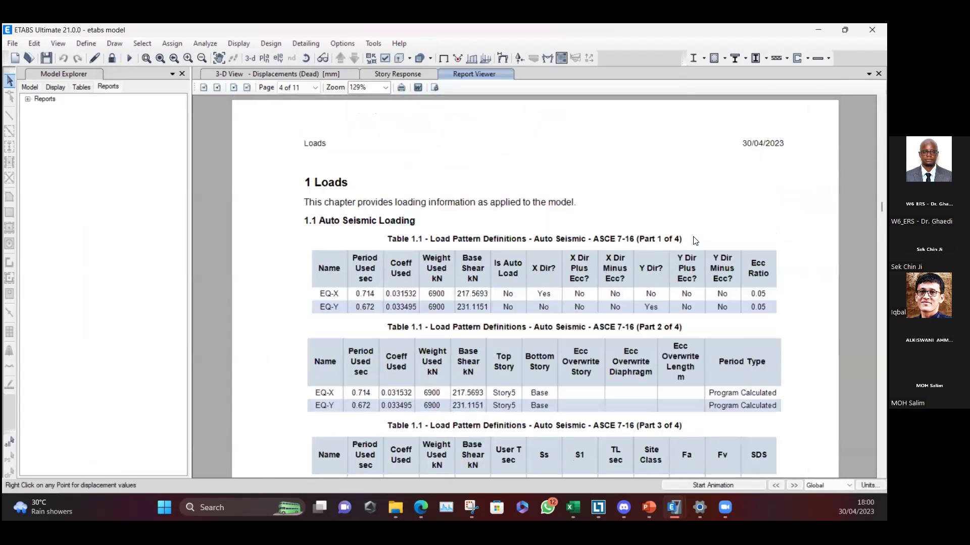
{"action": "scroll", "coordinate": [694, 240], "scroll_direction": "down", "scroll_amount": 1}
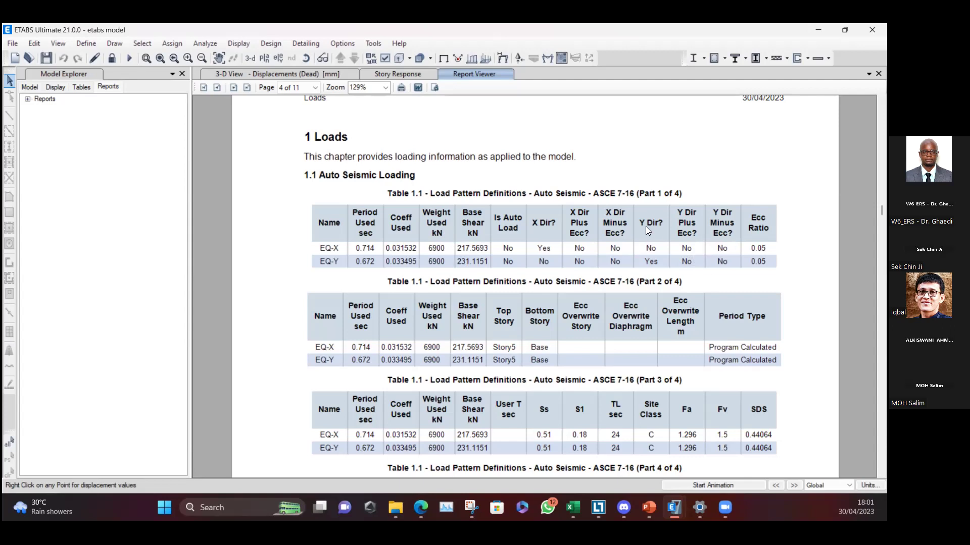
{"action": "scroll", "coordinate": [646, 229], "scroll_direction": "down", "scroll_amount": 2}
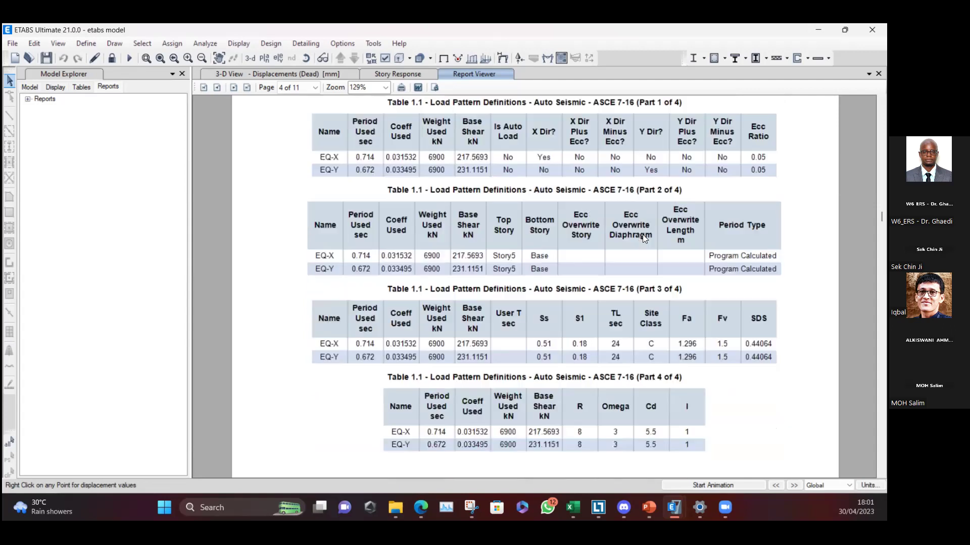
{"action": "scroll", "coordinate": [521, 256], "scroll_direction": "down", "scroll_amount": 1}
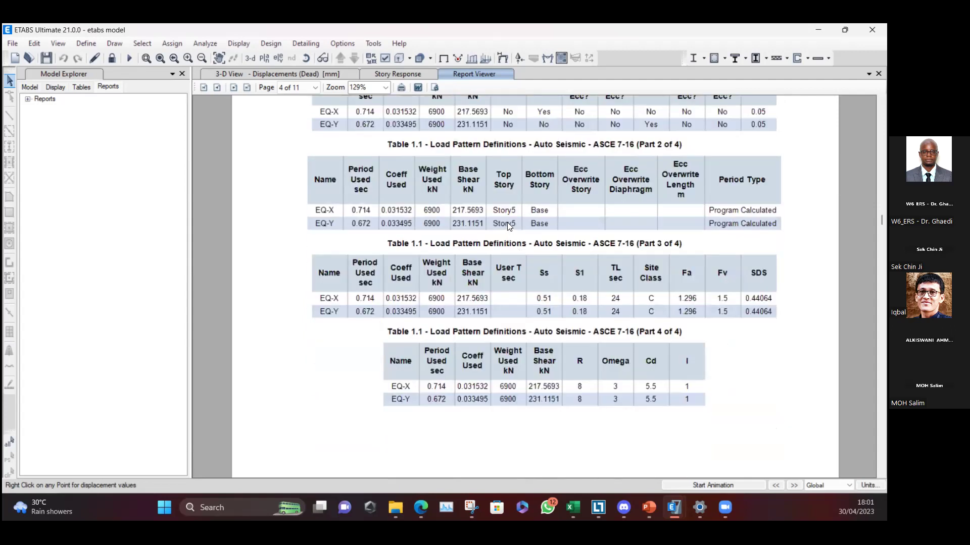
{"action": "scroll", "coordinate": [507, 224], "scroll_direction": "down", "scroll_amount": 2}
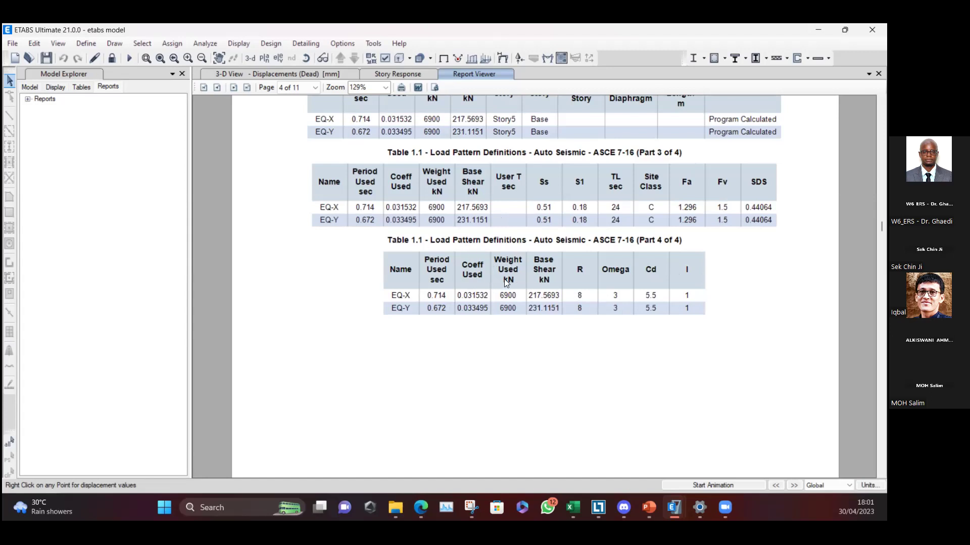
{"action": "scroll", "coordinate": [504, 284], "scroll_direction": "down", "scroll_amount": 1}
{"action": "scroll", "coordinate": [495, 280], "scroll_direction": "up", "scroll_amount": 1}
Step: Review the report's EQ-X seismic calculation, covering structural period, factors and coefficients, seismic response and calculated base shear
{"action": "scroll", "coordinate": [495, 281], "scroll_direction": "down", "scroll_amount": 12}
{"action": "scroll", "coordinate": [492, 275], "scroll_direction": "up", "scroll_amount": 1}
{"action": "scroll", "coordinate": [490, 273], "scroll_direction": "down", "scroll_amount": 1}
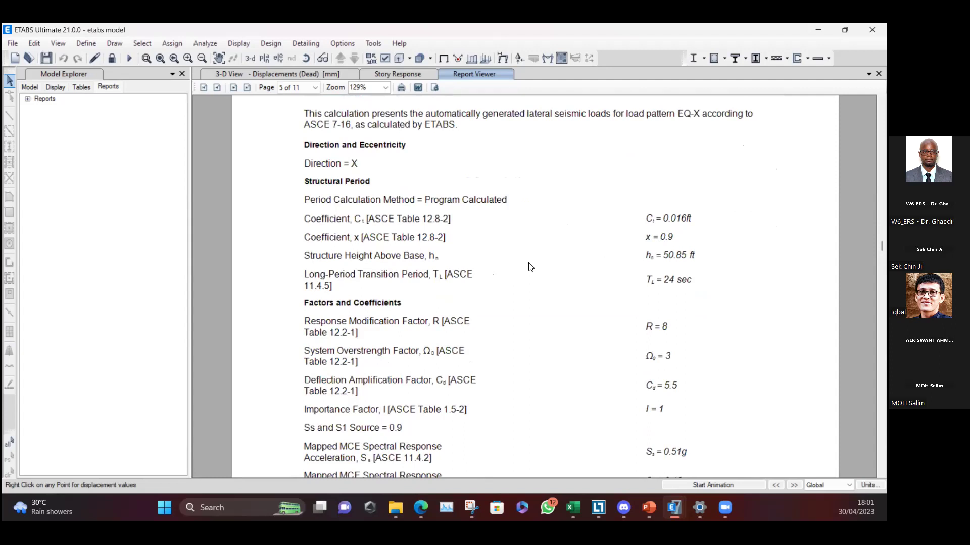
{"action": "scroll", "coordinate": [532, 265], "scroll_direction": "down", "scroll_amount": 3}
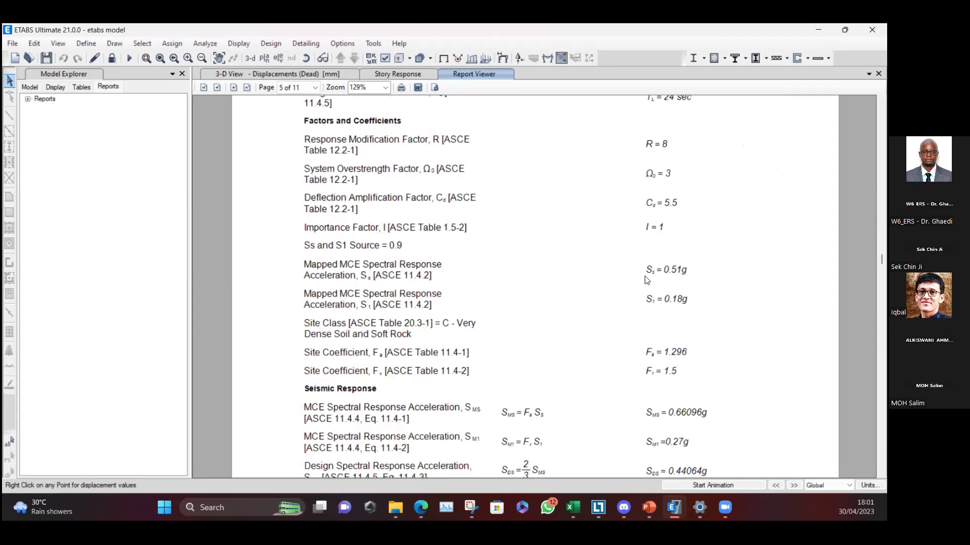
{"action": "scroll", "coordinate": [616, 313], "scroll_direction": "down", "scroll_amount": 1}
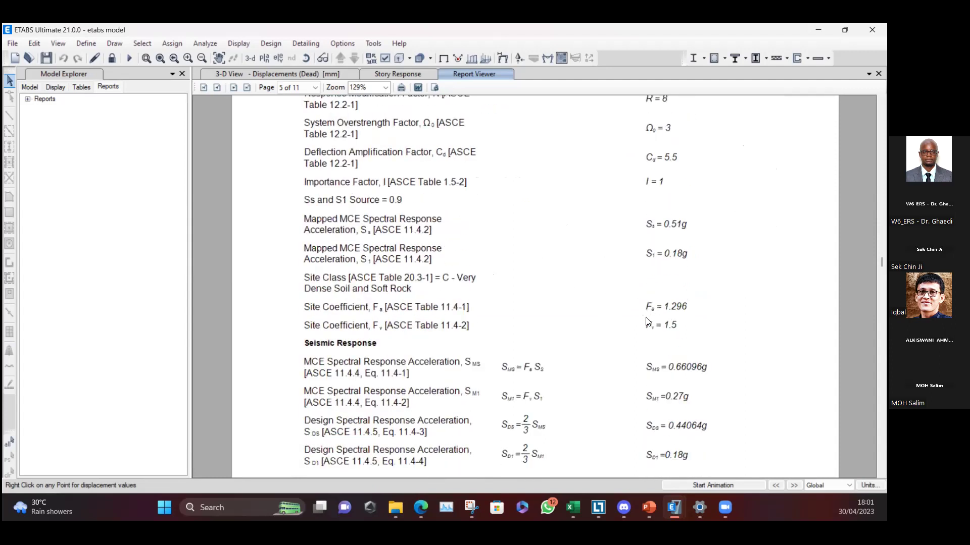
{"action": "scroll", "coordinate": [636, 333], "scroll_direction": "down", "scroll_amount": 1}
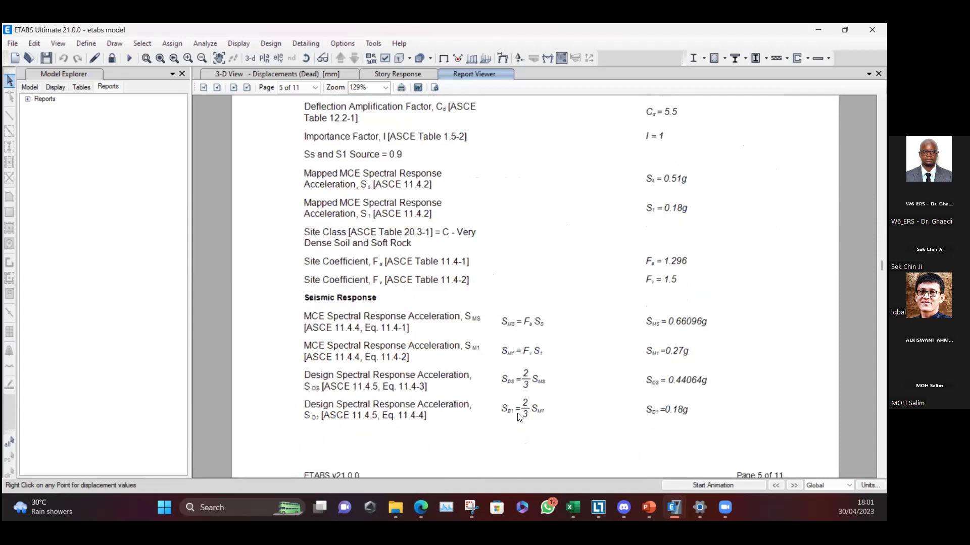
{"action": "scroll", "coordinate": [603, 378], "scroll_direction": "down", "scroll_amount": 2}
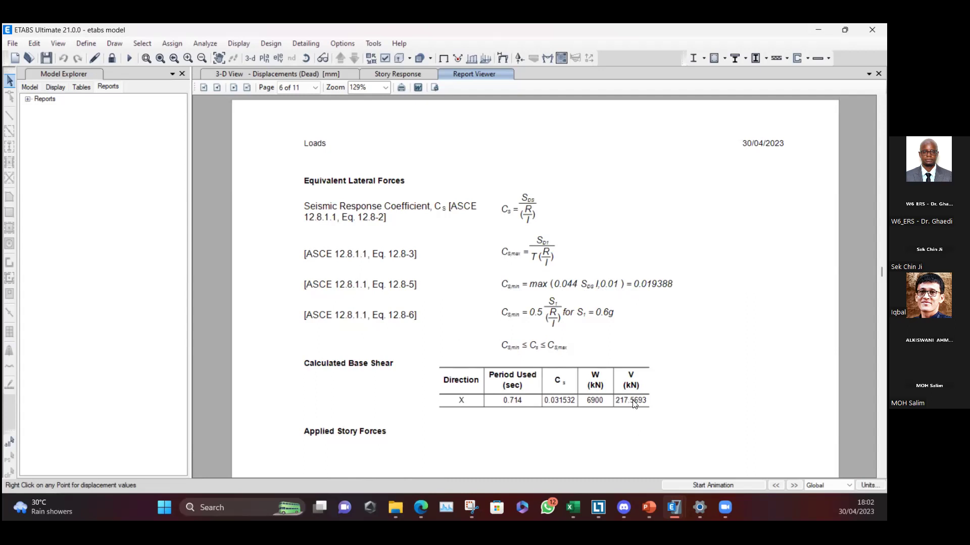
Step: Review the applied story forces plot and table for EQ-X in the report
{"action": "scroll", "coordinate": [634, 404], "scroll_direction": "down", "scroll_amount": 5}
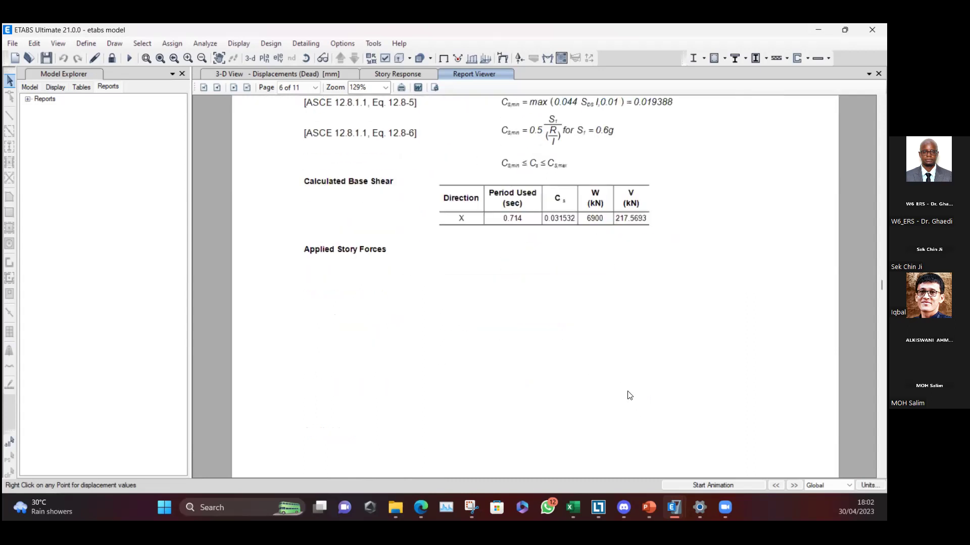
{"action": "scroll", "coordinate": [503, 298], "scroll_direction": "down", "scroll_amount": 3}
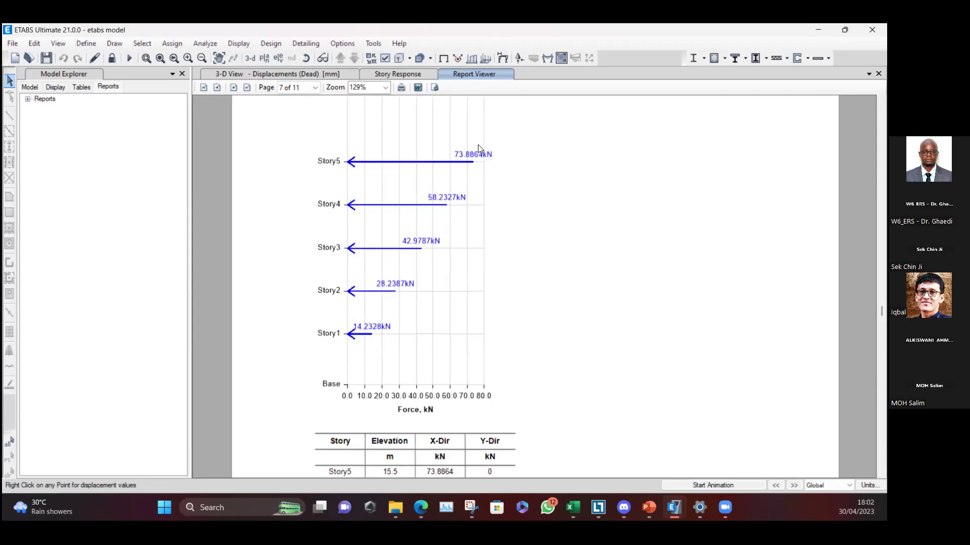
{"action": "scroll", "coordinate": [458, 181], "scroll_direction": "down", "scroll_amount": 3}
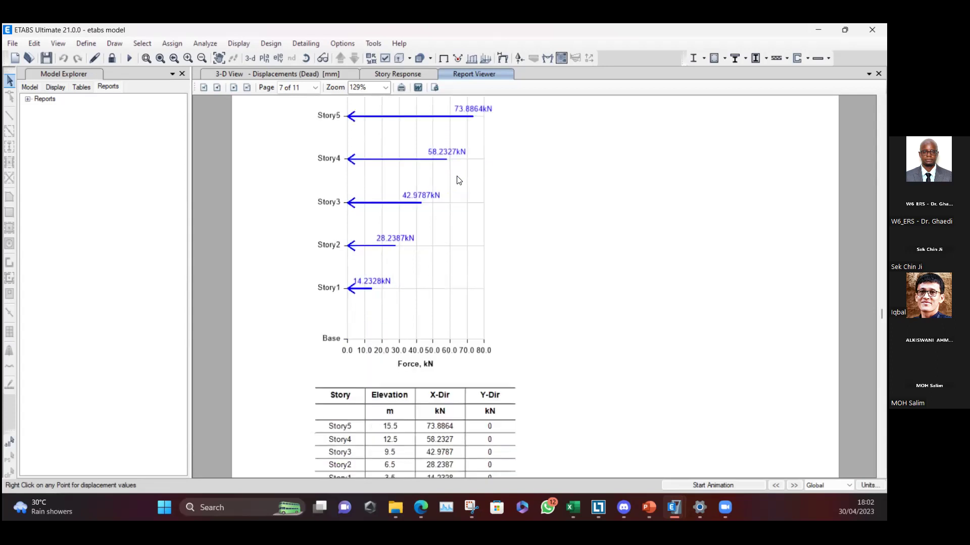
{"action": "scroll", "coordinate": [411, 325], "scroll_direction": "down", "scroll_amount": 1}
{"action": "scroll", "coordinate": [411, 323], "scroll_direction": "down", "scroll_amount": 6}
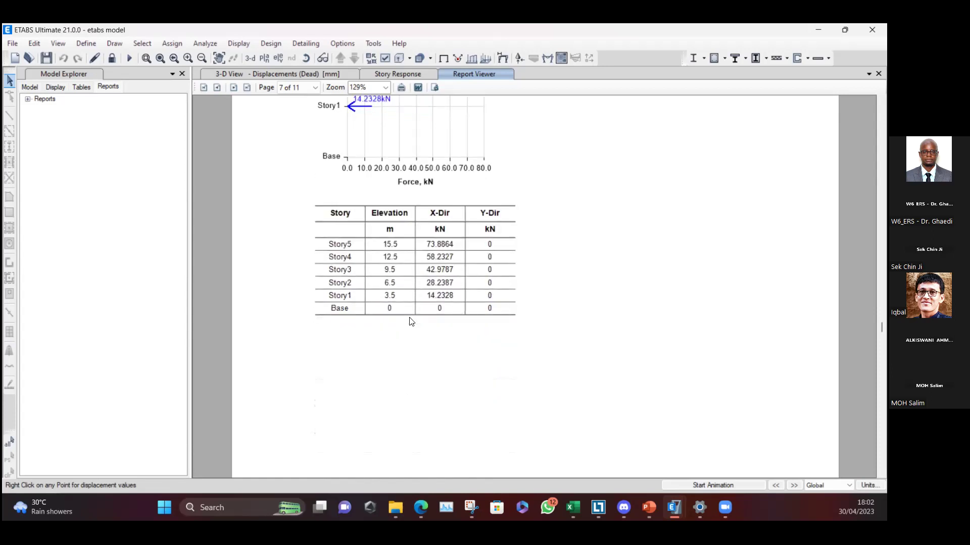
{"action": "scroll", "coordinate": [481, 277], "scroll_direction": "down", "scroll_amount": 2}
Step: Review the report's EQ-Y calculation, covering equivalent lateral forces, calculated base shear and seismic response values
{"action": "scroll", "coordinate": [481, 277], "scroll_direction": "down", "scroll_amount": 10}
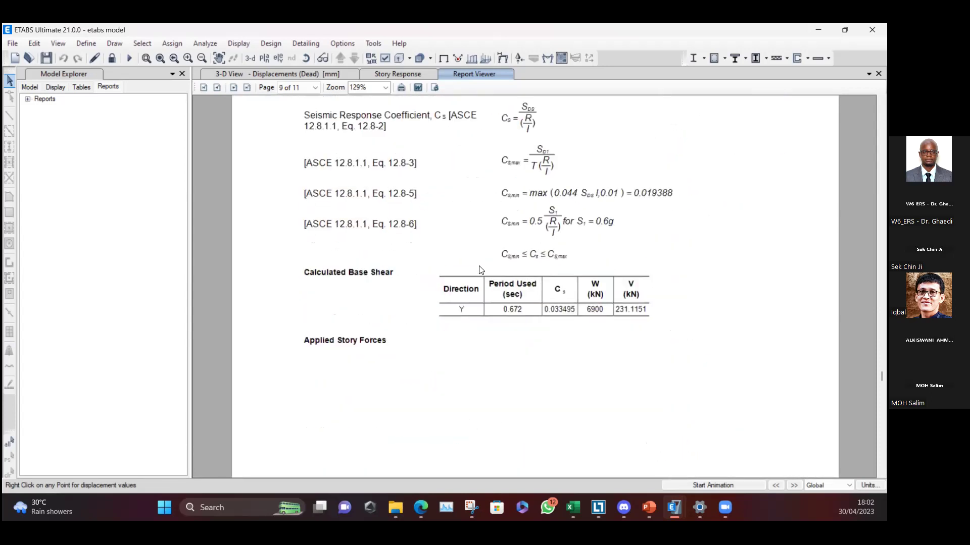
{"action": "scroll", "coordinate": [477, 271], "scroll_direction": "down", "scroll_amount": 5}
{"action": "scroll", "coordinate": [474, 273], "scroll_direction": "up", "scroll_amount": 7}
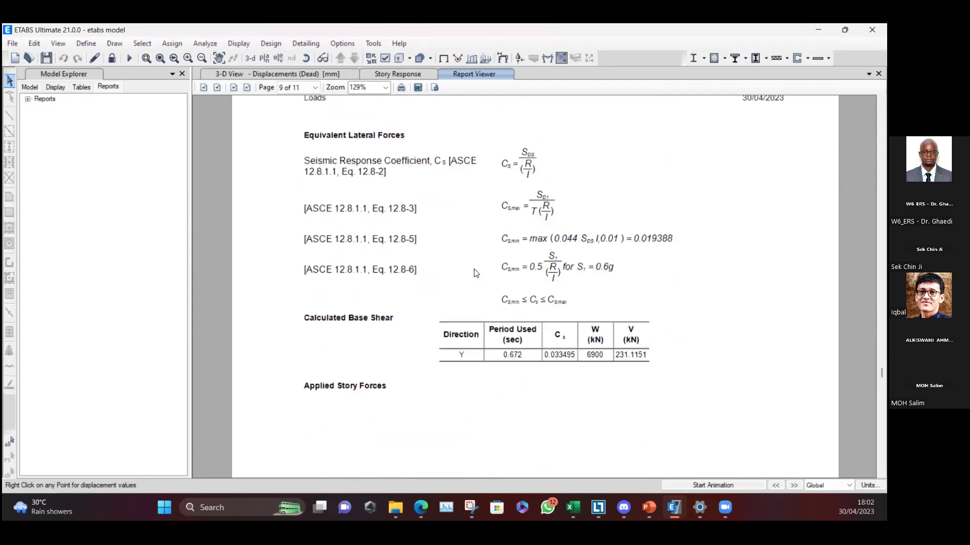
{"action": "scroll", "coordinate": [475, 273], "scroll_direction": "up", "scroll_amount": 2}
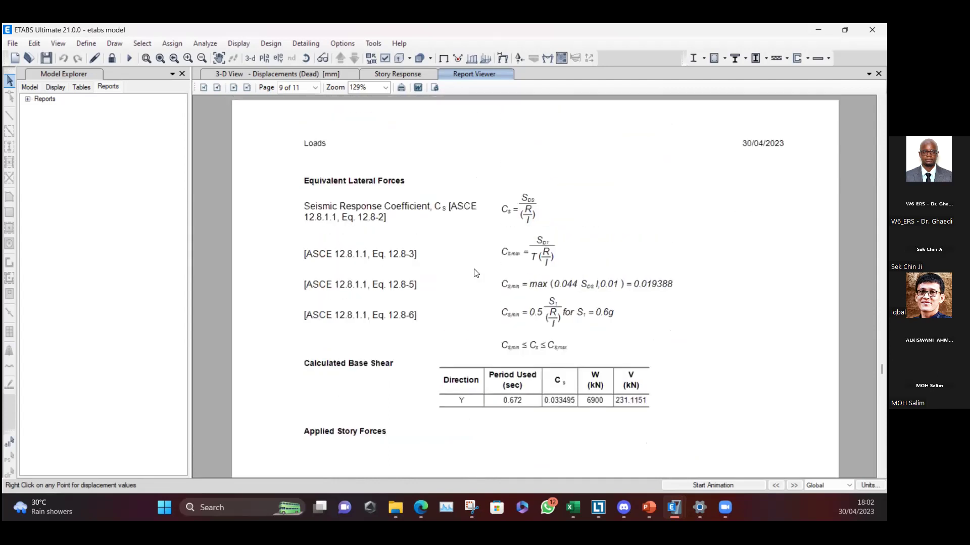
{"action": "scroll", "coordinate": [474, 273], "scroll_direction": "up", "scroll_amount": 10}
{"action": "scroll", "coordinate": [704, 441], "scroll_direction": "down", "scroll_amount": 2}
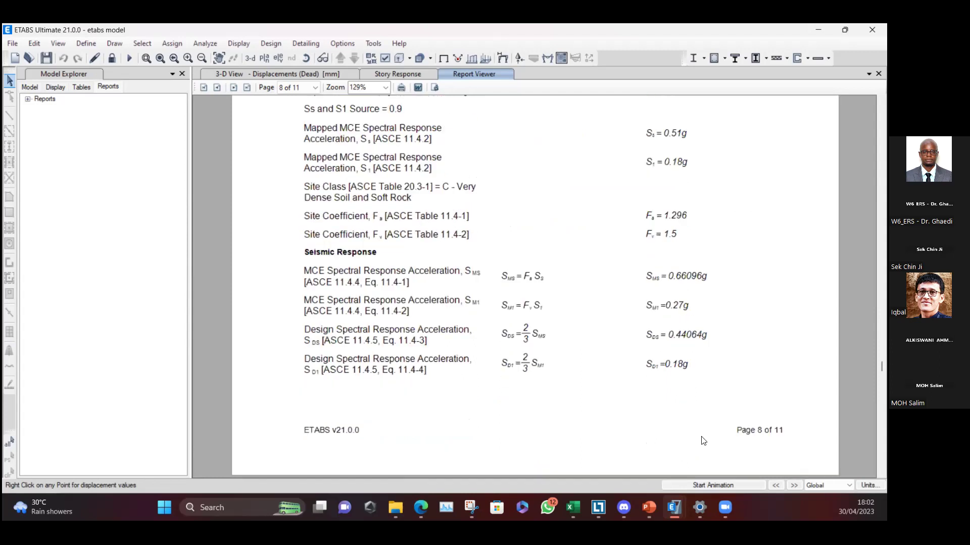
Step: Switch to the ELF procedure presentation in PowerPoint and open slide 37 on period determination
{"action": "left_click", "coordinate": [627, 486]}
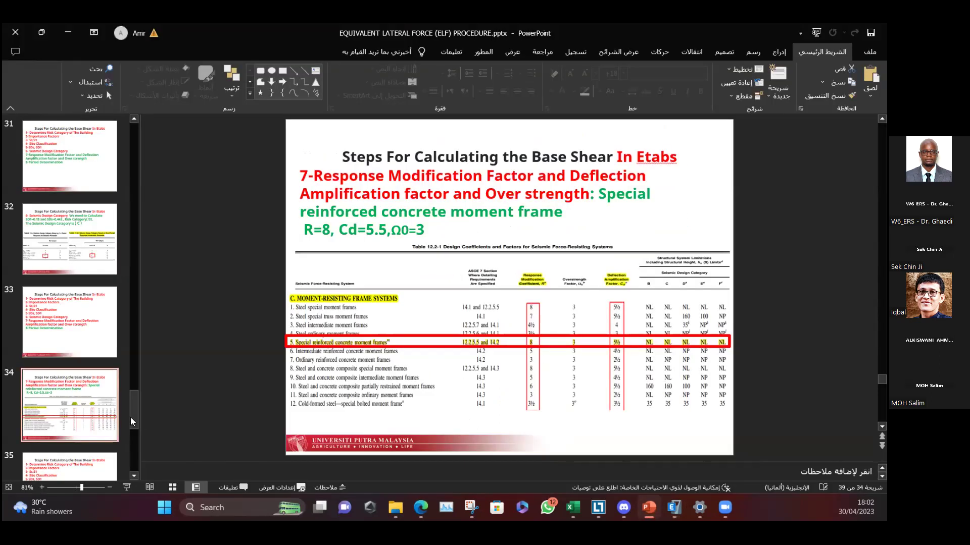
{"action": "scroll", "coordinate": [127, 424], "scroll_direction": "down", "scroll_amount": 2}
{"action": "left_click", "coordinate": [98, 466]}
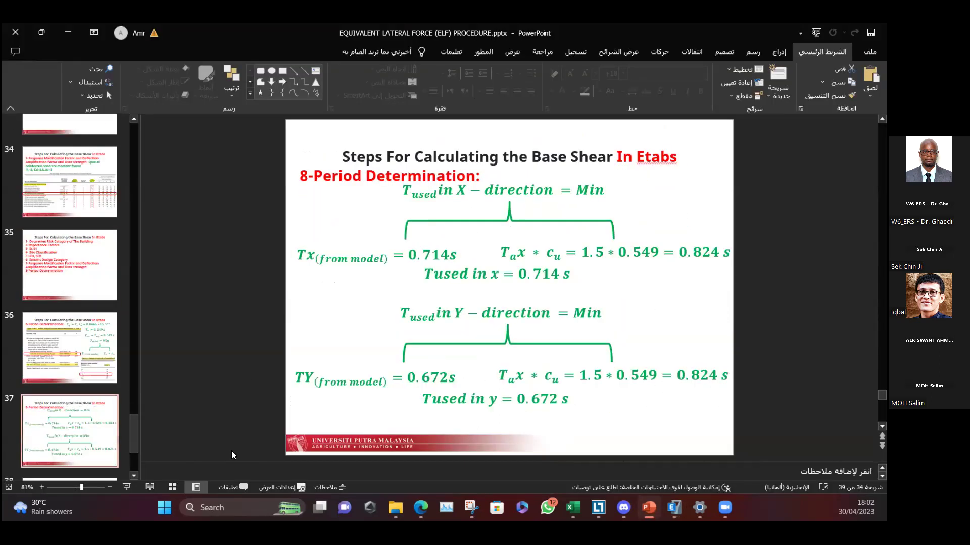
Step: Start the slide show and advance to the slide verifying the ETABS base shear calculation Vx
{"action": "left_click", "coordinate": [128, 486]}
{"action": "left_click", "coordinate": [699, 42]}
{"action": "left_click", "coordinate": [696, 64]}
{"action": "left_click", "coordinate": [480, 148]}
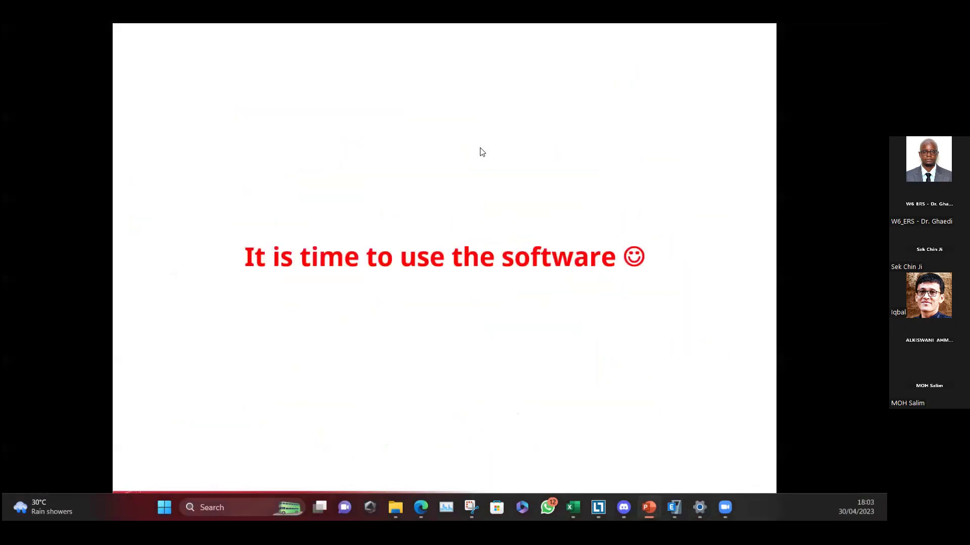
{"action": "left_click", "coordinate": [476, 152]}
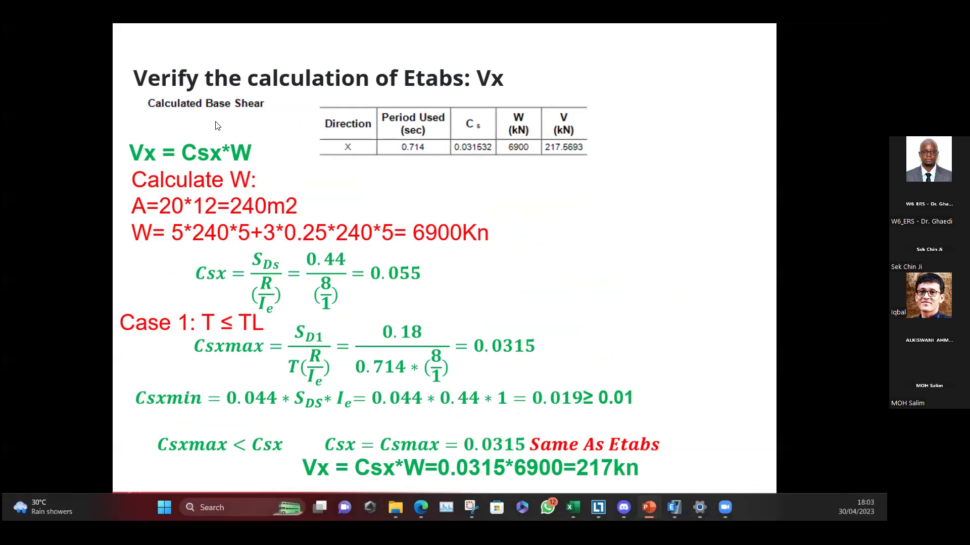
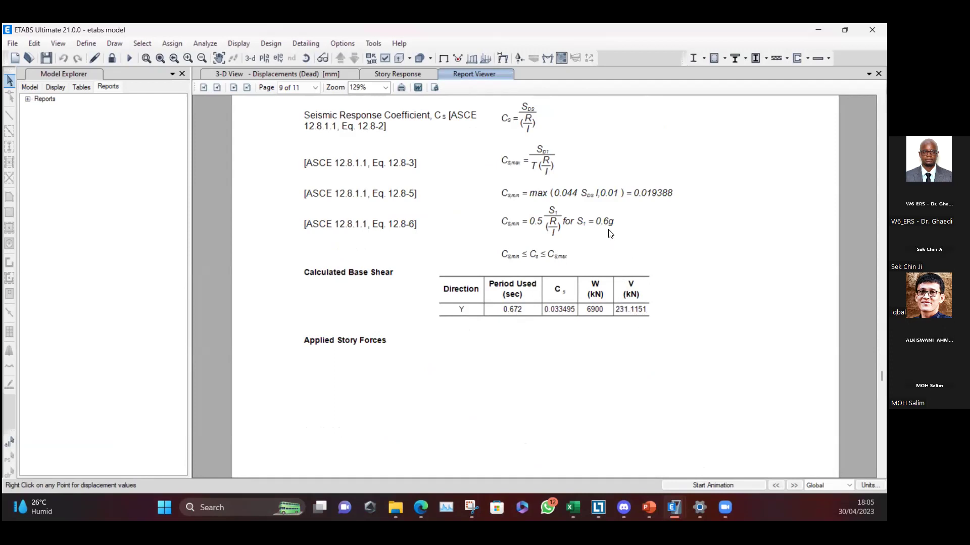
Step: Review the equivalent lateral force equations and base shear table for the Y direction in the report
{"action": "scroll", "coordinate": [659, 202], "scroll_direction": "up", "scroll_amount": 10}
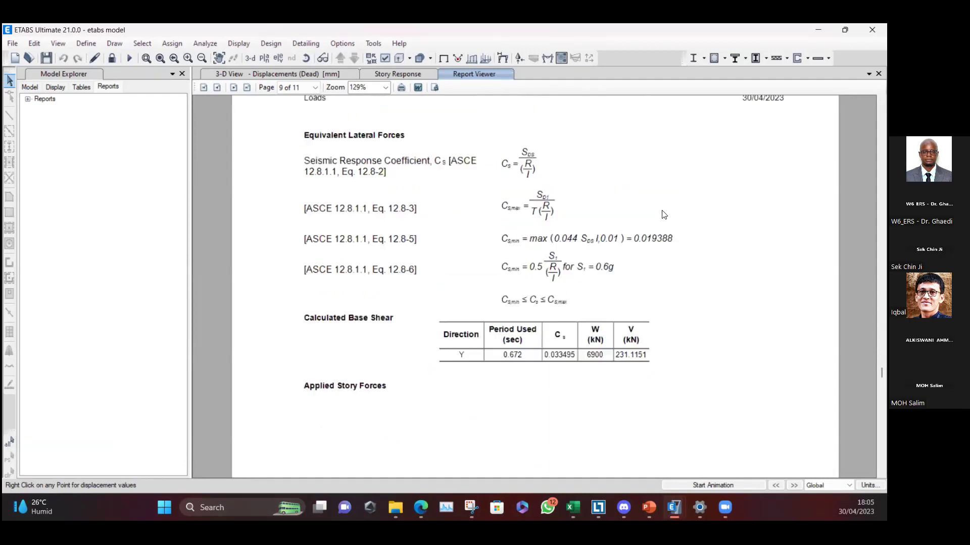
{"action": "scroll", "coordinate": [664, 214], "scroll_direction": "up", "scroll_amount": 5}
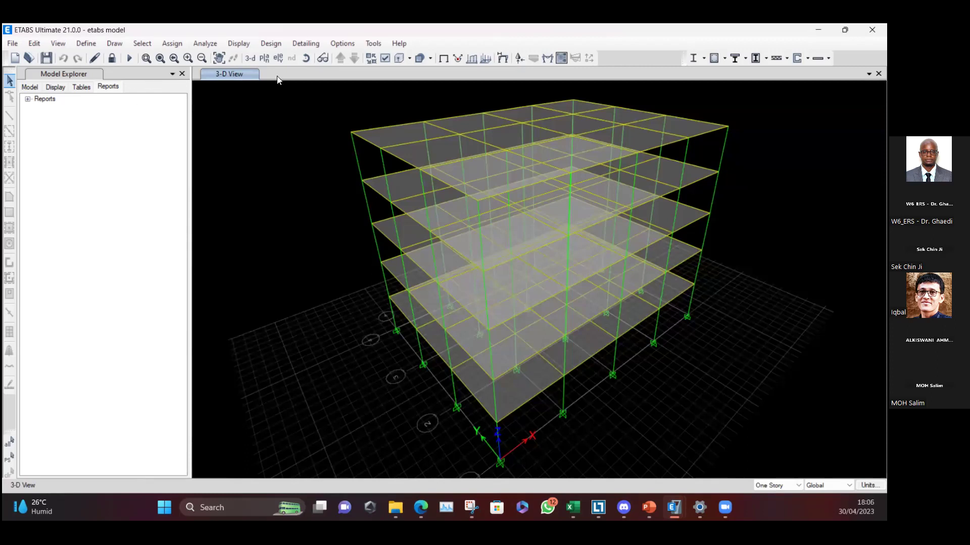
Step: Display the Story3 plan view to check the column grid layout, and return to the 3-D view
{"action": "left_click", "coordinate": [266, 61]}
{"action": "left_click", "coordinate": [455, 274]}
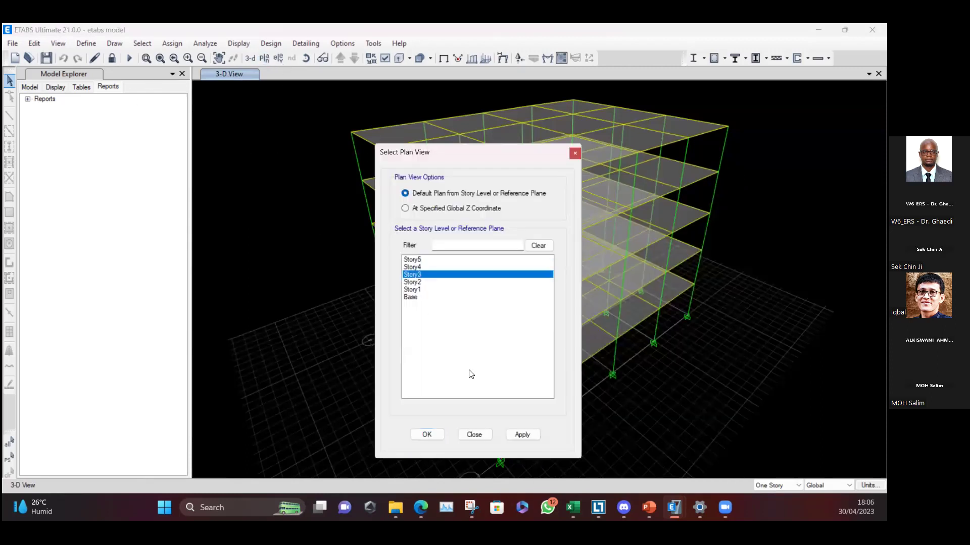
{"action": "left_click", "coordinate": [520, 435]}
{"action": "left_click", "coordinate": [427, 435]}
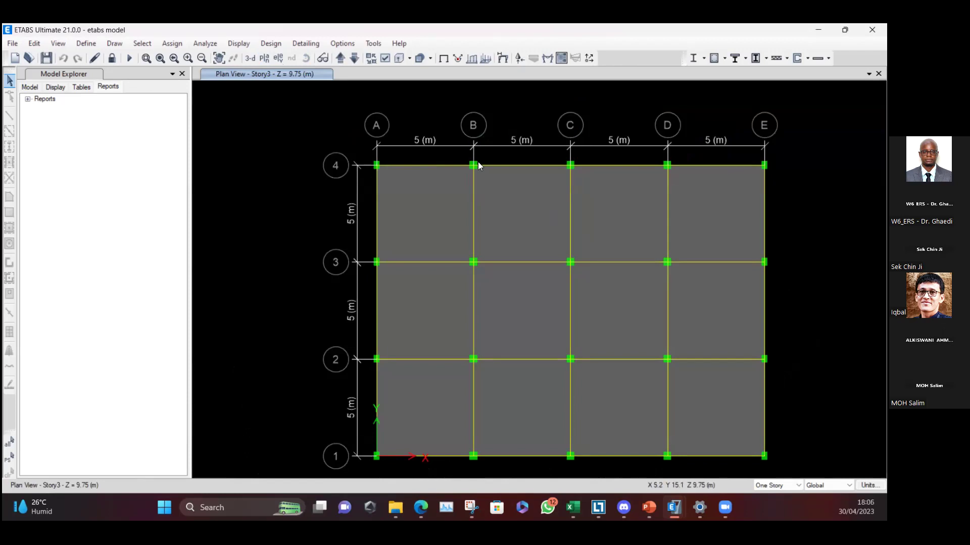
{"action": "left_click", "coordinate": [252, 60]}
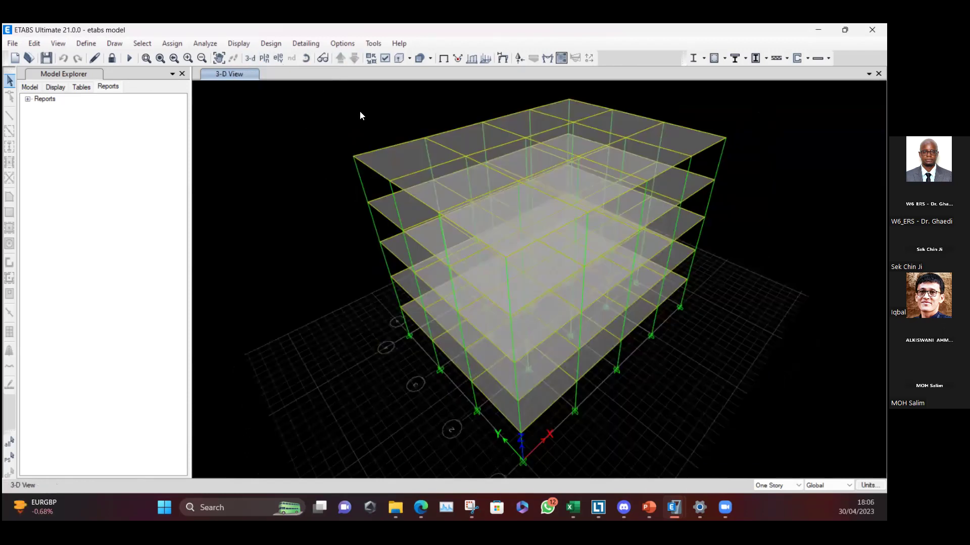
Step: Display the modal deformed shape of the building for mode 1 with automatic scaling
{"action": "left_click", "coordinate": [502, 60]}
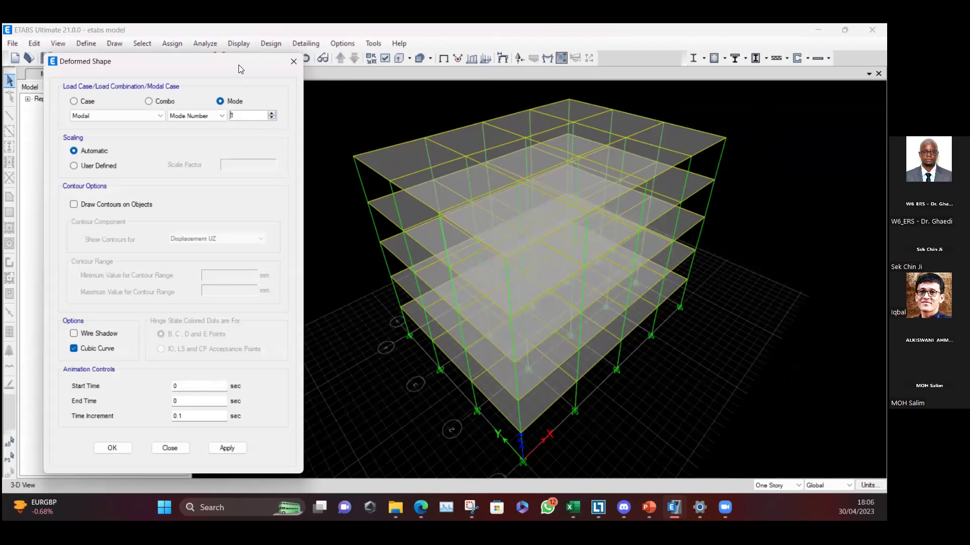
{"action": "left_click_drag", "start_coordinate": [238, 59], "coordinate": [248, 34]}
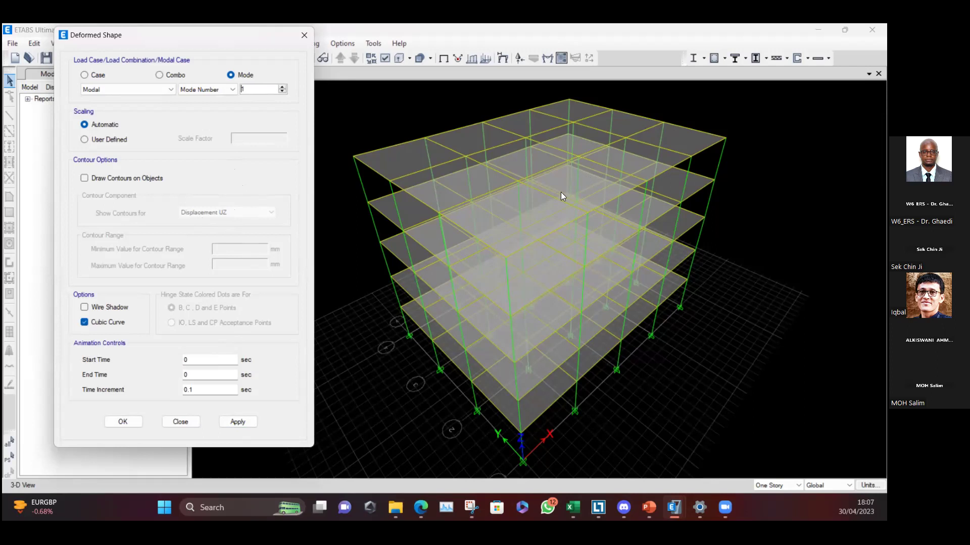
{"action": "left_click_drag", "start_coordinate": [245, 39], "coordinate": [202, 57]}
{"action": "left_click", "coordinate": [135, 435]}
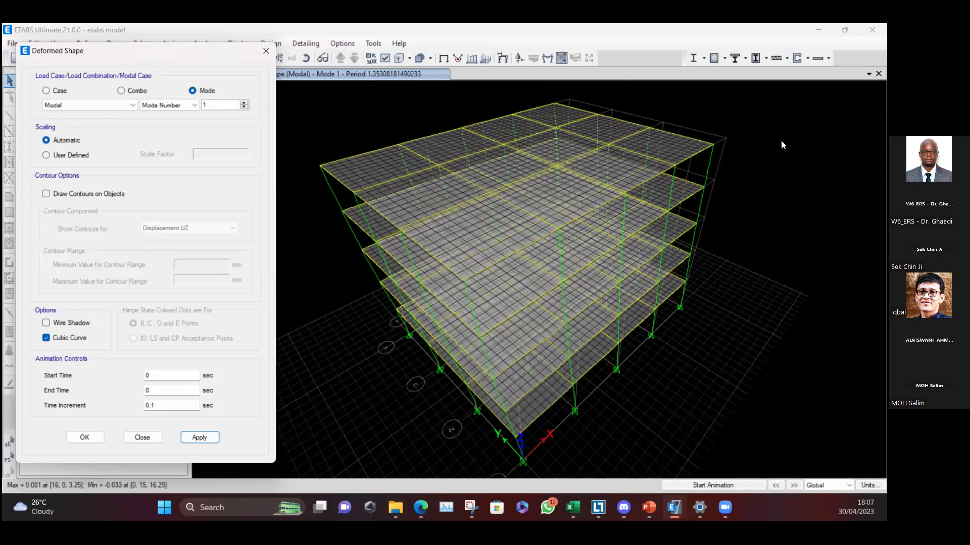
Step: Display the modal deformed shape for mode 2 and close the deformed shape settings
{"action": "left_click", "coordinate": [240, 105]}
{"action": "left_click", "coordinate": [244, 102]}
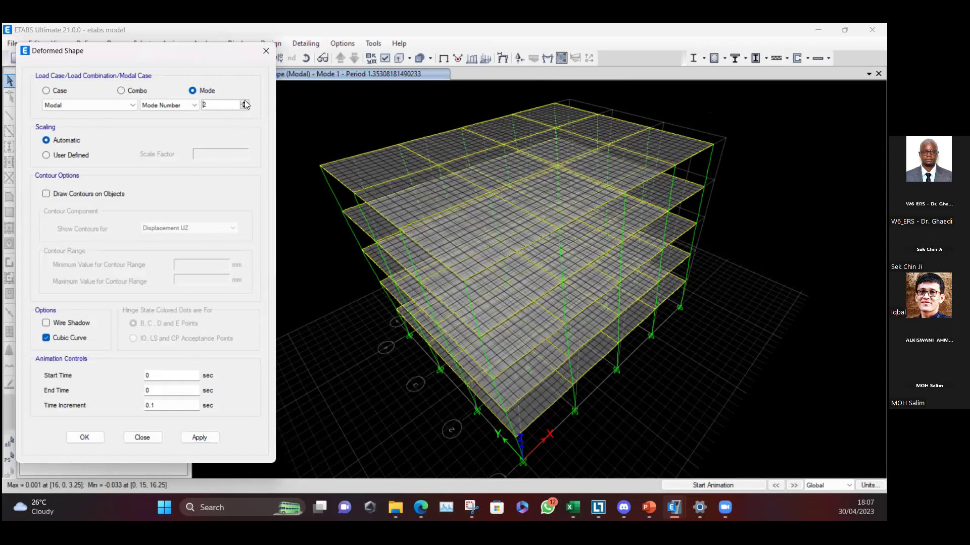
{"action": "left_click", "coordinate": [196, 438]}
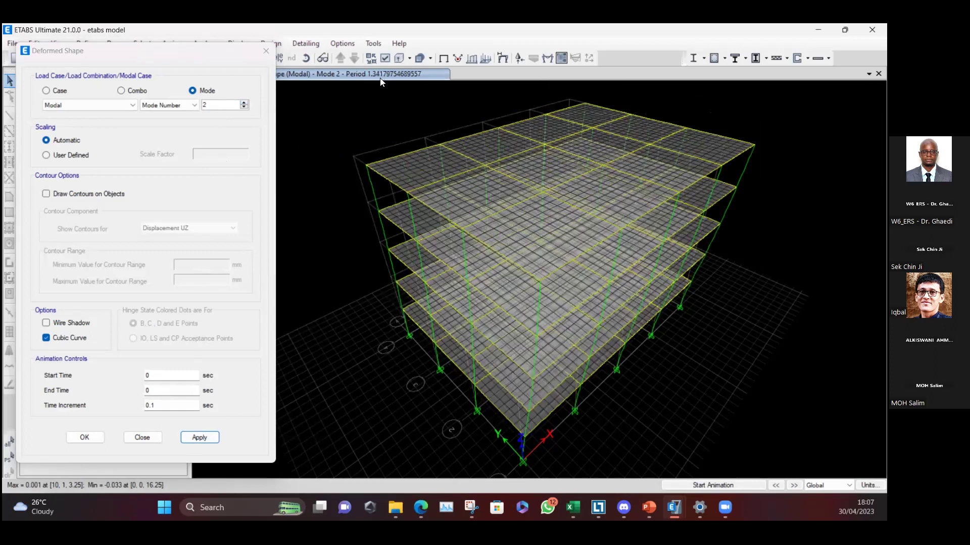
{"action": "left_click", "coordinate": [270, 53]}
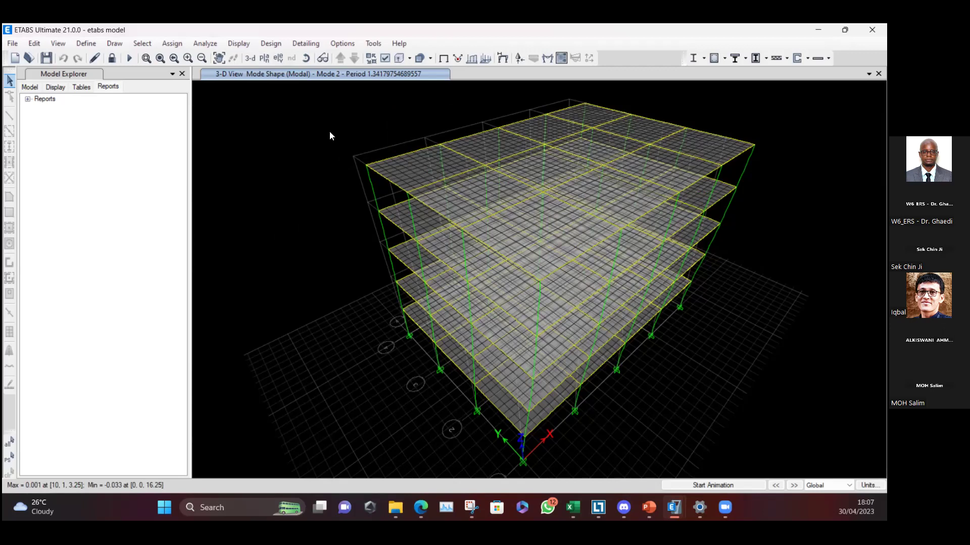
Step: Inspect the ASCE 7-16 seismic loading parameters of load pattern EQ-X1 and leave them without changes
{"action": "left_click", "coordinate": [97, 43]}
{"action": "left_click", "coordinate": [137, 283]}
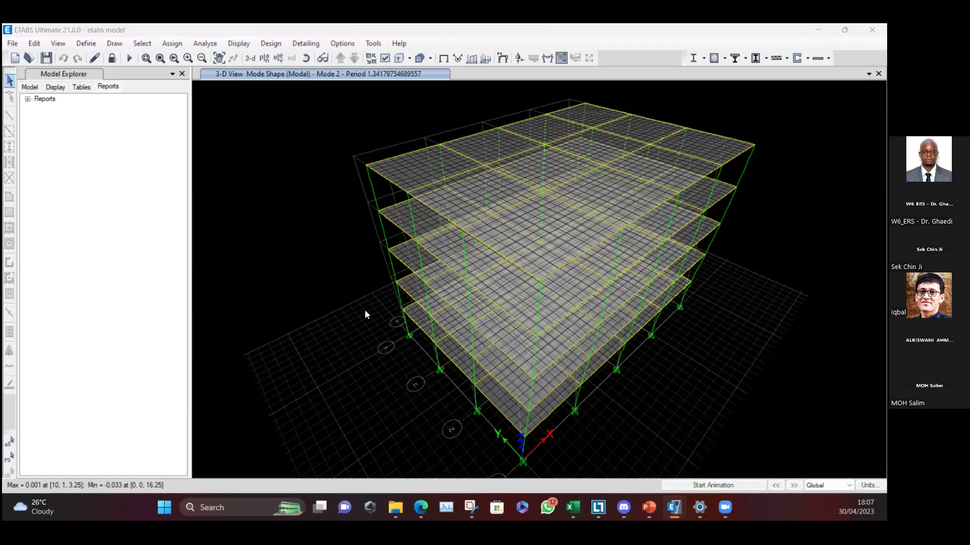
{"action": "left_click", "coordinate": [196, 223]}
{"action": "left_click", "coordinate": [565, 218]}
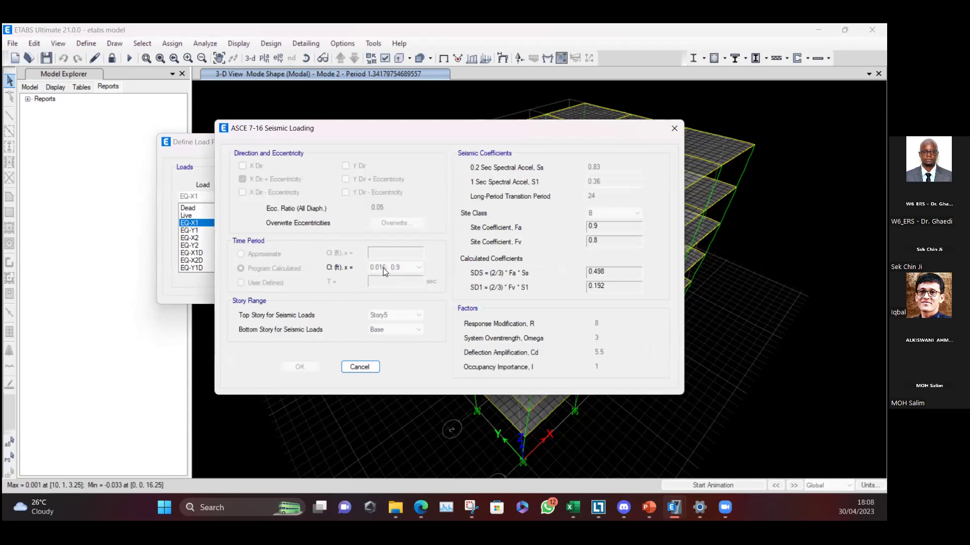
{"action": "left_click", "coordinate": [361, 367]}
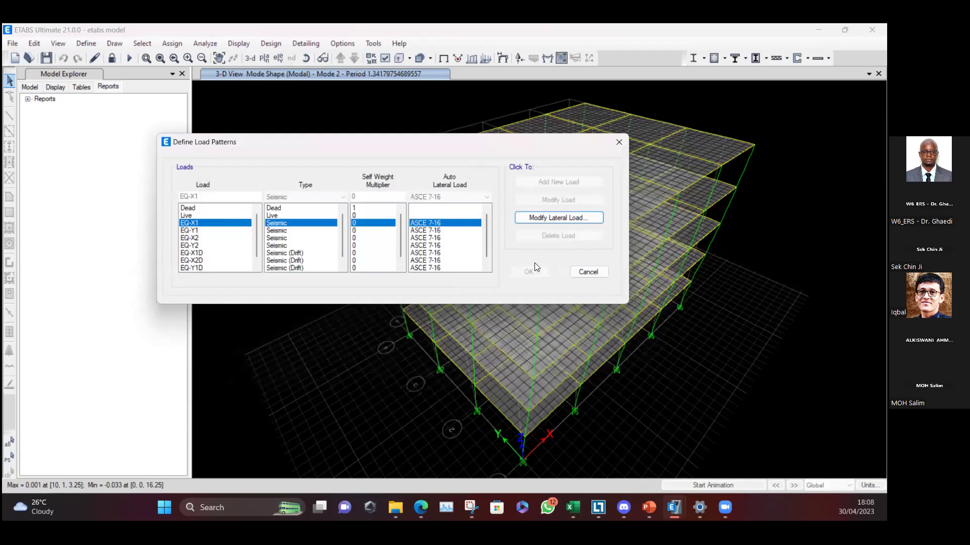
{"action": "left_click", "coordinate": [585, 271]}
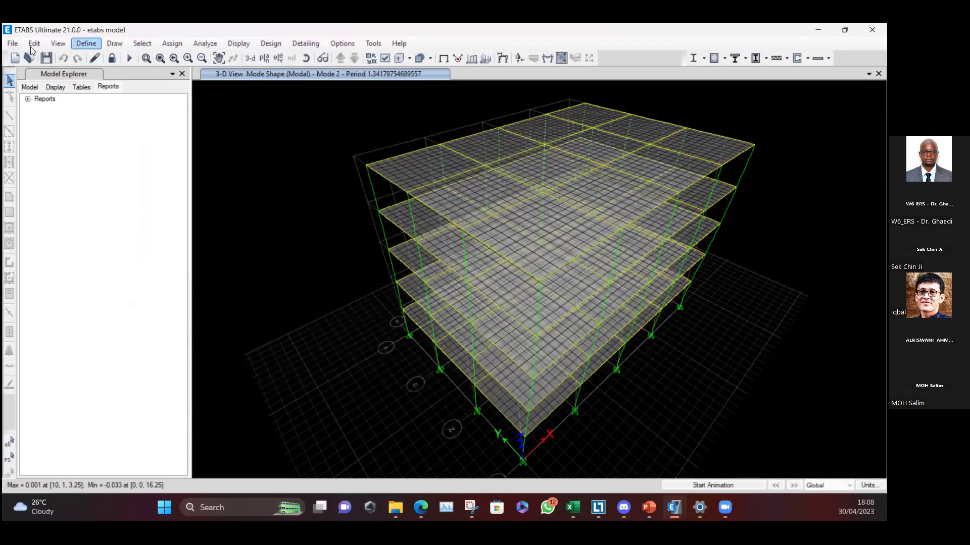
Step: Start a new user report restricted to load pattern EQ-X1 and a single seismic load case
{"action": "left_click", "coordinate": [12, 44]}
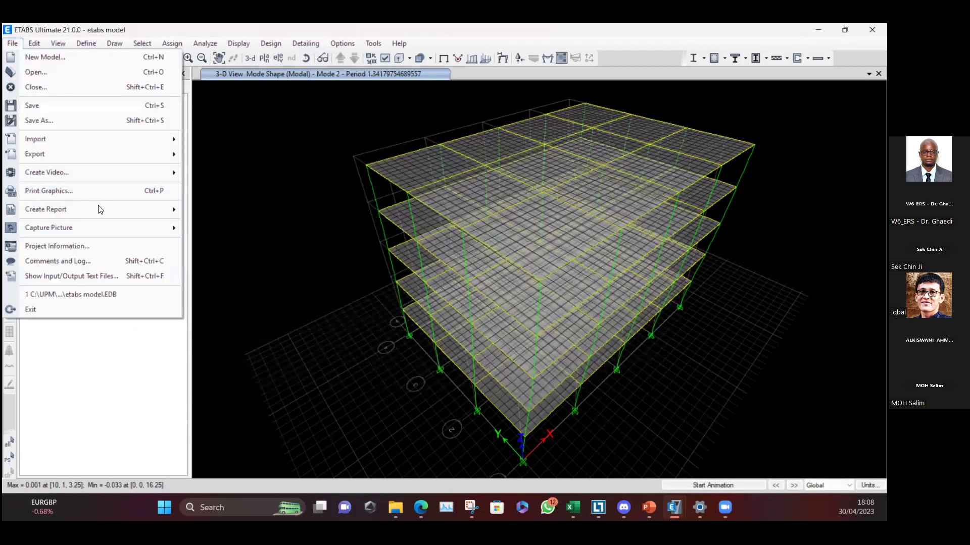
{"action": "left_click", "coordinate": [549, 242]}
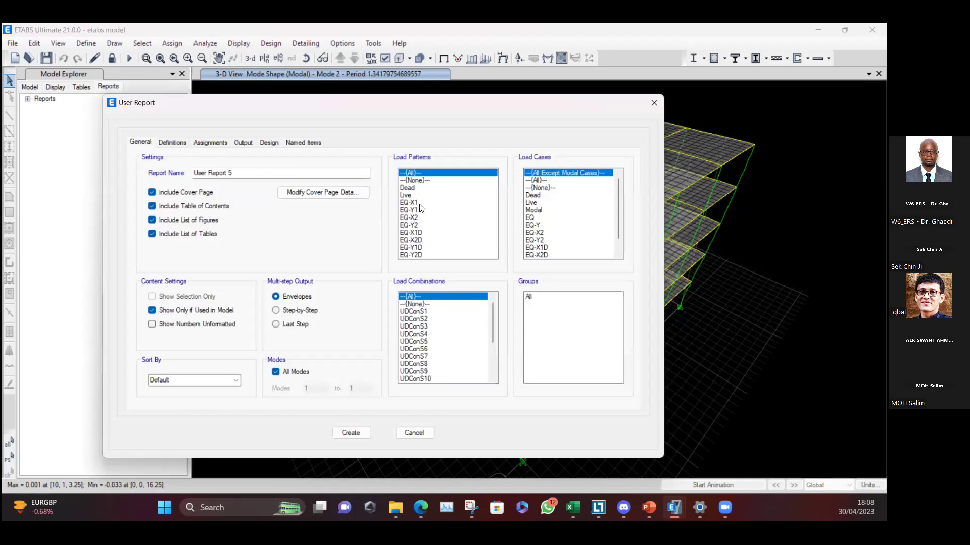
{"action": "left_click", "coordinate": [419, 203]}
{"action": "left_click", "coordinate": [539, 217]}
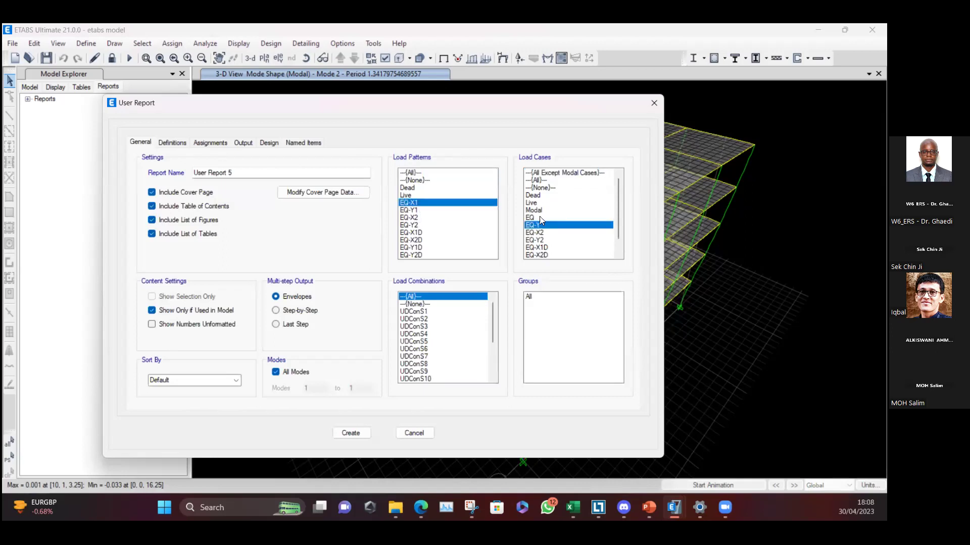
Step: Limit the report's definitions to Auto Seismic Loads and Auto Seismic Calculations, and create the report
{"action": "left_click", "coordinate": [169, 142]}
{"action": "left_click", "coordinate": [166, 433]}
{"action": "left_click", "coordinate": [401, 228]}
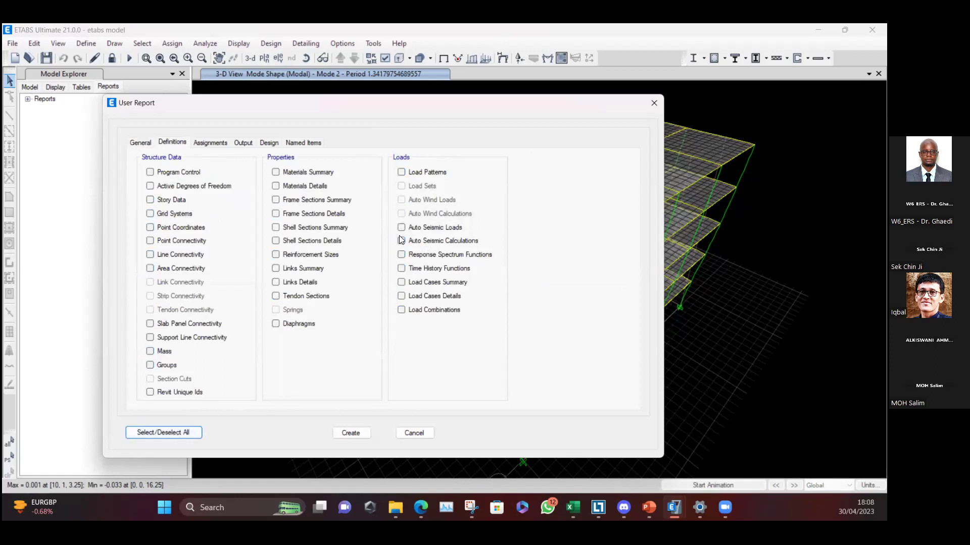
{"action": "left_click", "coordinate": [401, 241]}
{"action": "left_click", "coordinate": [348, 433]}
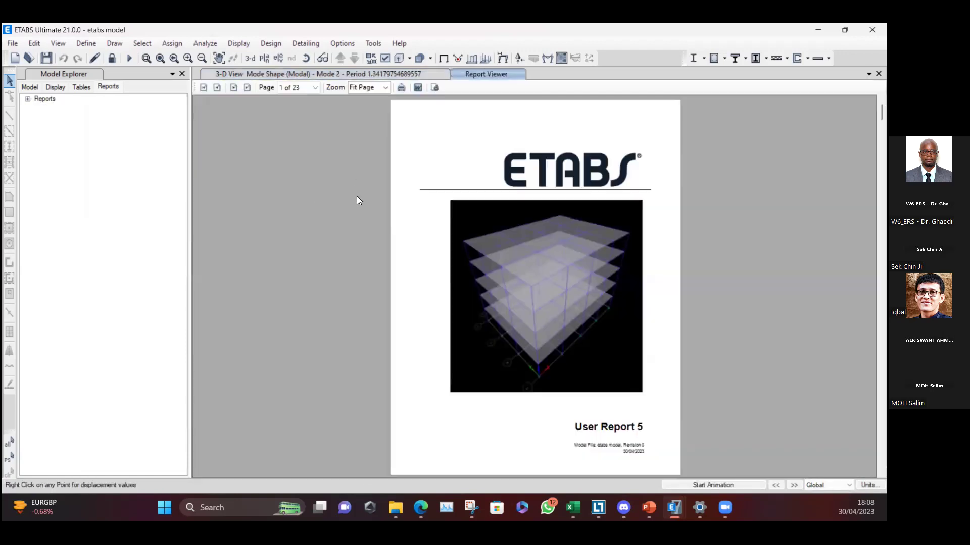
Step: Examine the report's auto seismic loading tables for EQ-X1 and the factors and coefficients on page 16
{"action": "scroll", "coordinate": [357, 197], "scroll_direction": "down", "scroll_amount": 2}
{"action": "scroll", "coordinate": [458, 199], "scroll_direction": "down", "scroll_amount": 6}
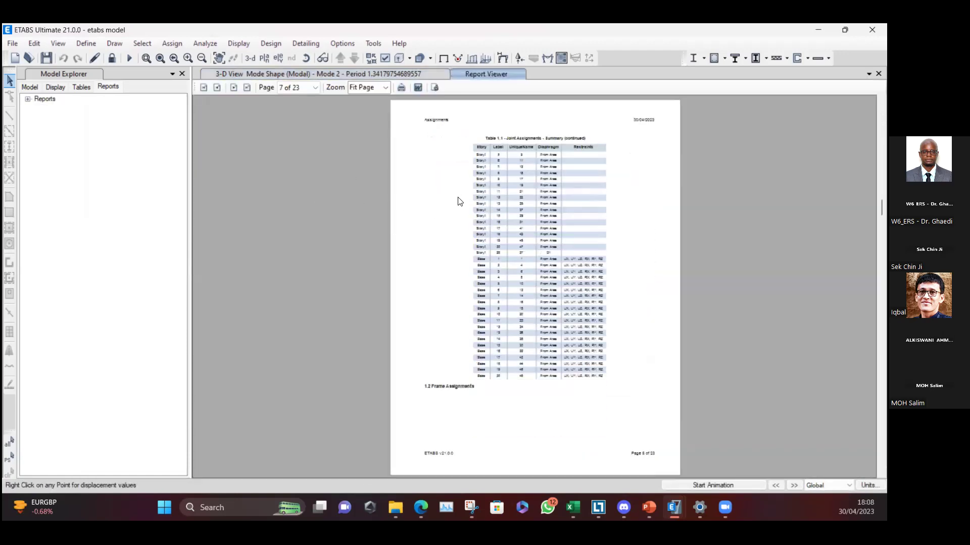
{"action": "scroll", "coordinate": [457, 197], "scroll_direction": "down", "scroll_amount": 5}
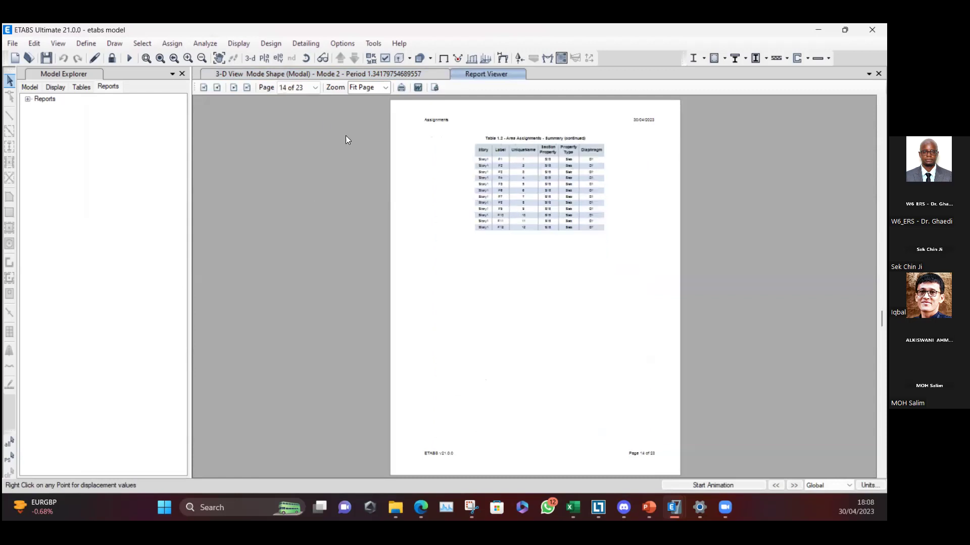
{"action": "scroll", "coordinate": [346, 135], "scroll_direction": "down", "scroll_amount": 1}
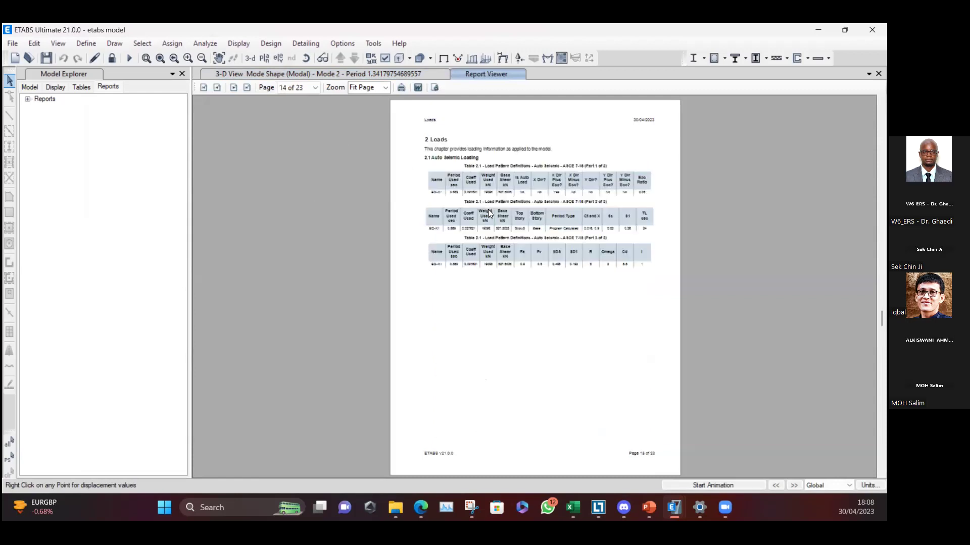
{"action": "scroll", "coordinate": [487, 209], "scroll_direction": "up", "scroll_amount": 4, "text": "ctrl"}
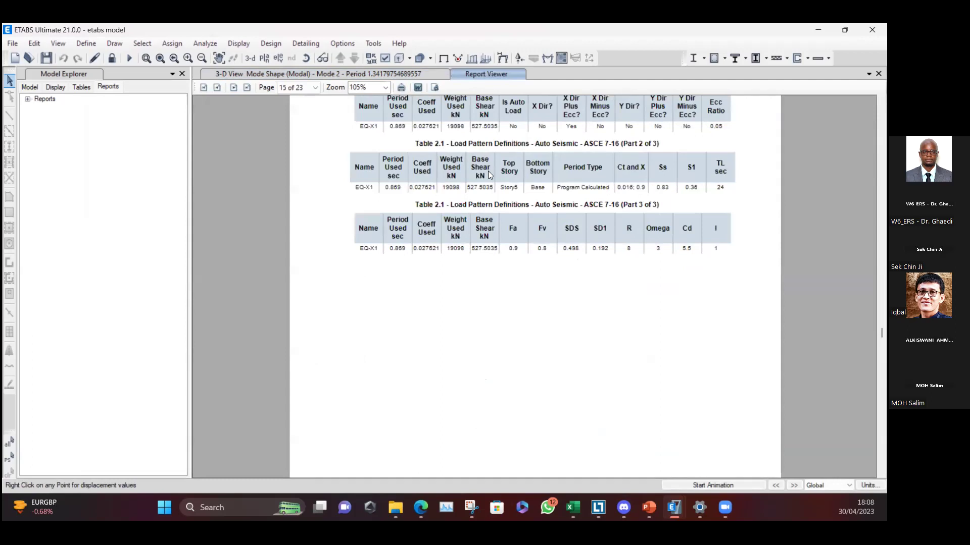
{"action": "scroll", "coordinate": [313, 215], "scroll_direction": "up", "scroll_amount": 3, "text": "ctrl"}
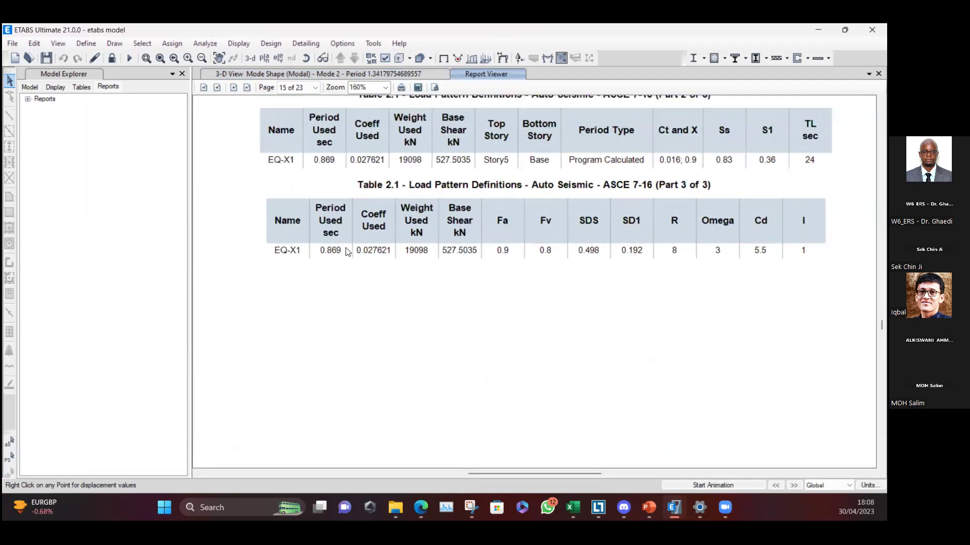
{"action": "scroll", "coordinate": [344, 245], "scroll_direction": "up", "scroll_amount": 2}
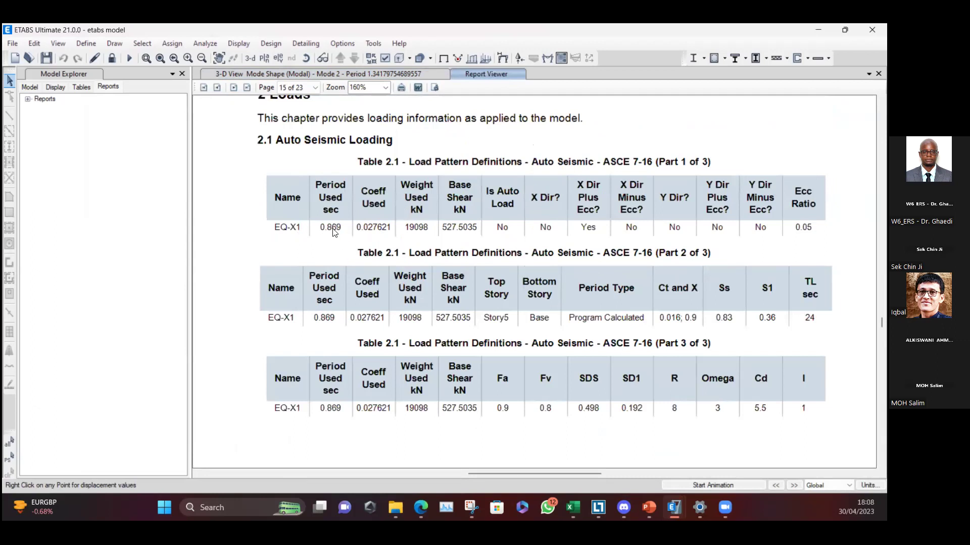
{"action": "scroll", "coordinate": [340, 228], "scroll_direction": "down", "scroll_amount": 3}
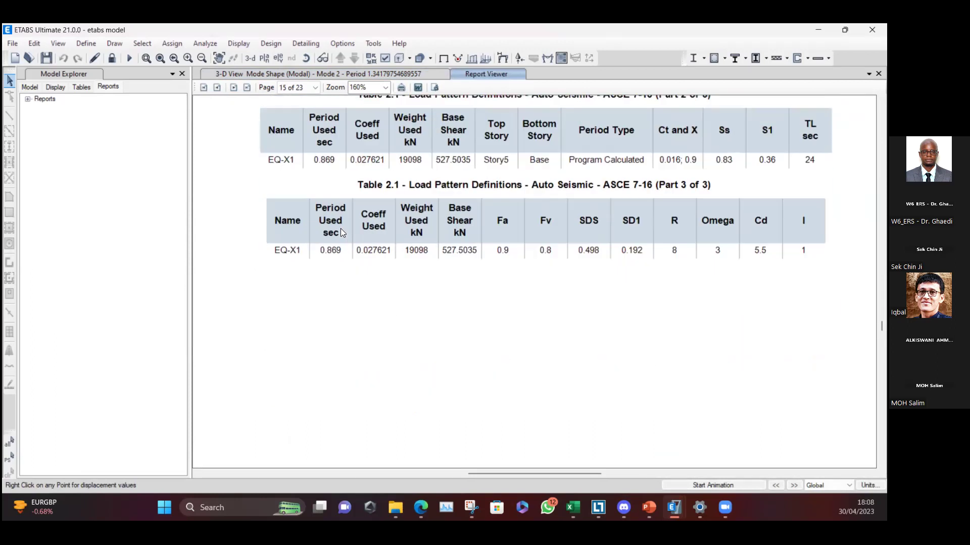
{"action": "scroll", "coordinate": [340, 230], "scroll_direction": "down", "scroll_amount": 12}
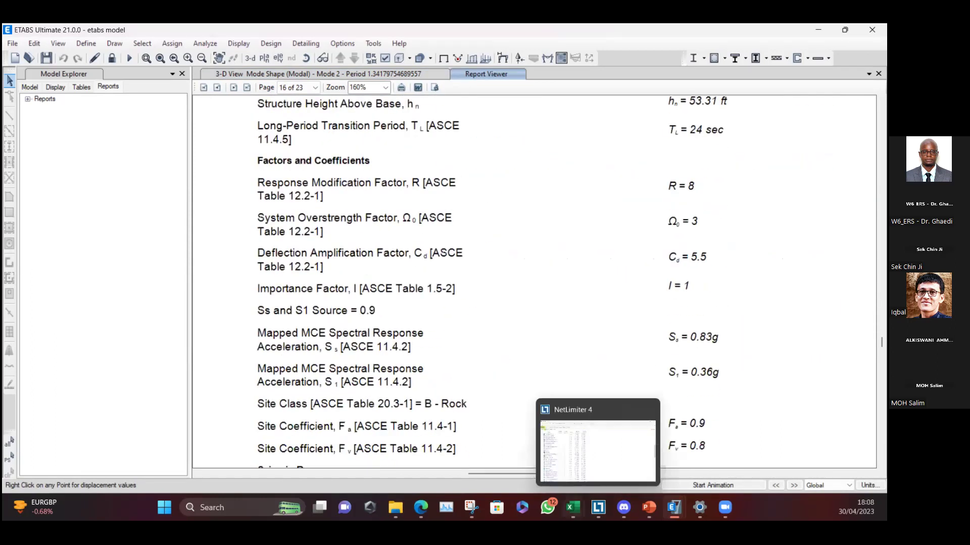
Step: Switch to the Input for Etabs.xlsx workbook in Excel and inspect the Hn and Cu cells on the ELF sheet
{"action": "left_click", "coordinate": [573, 508]}
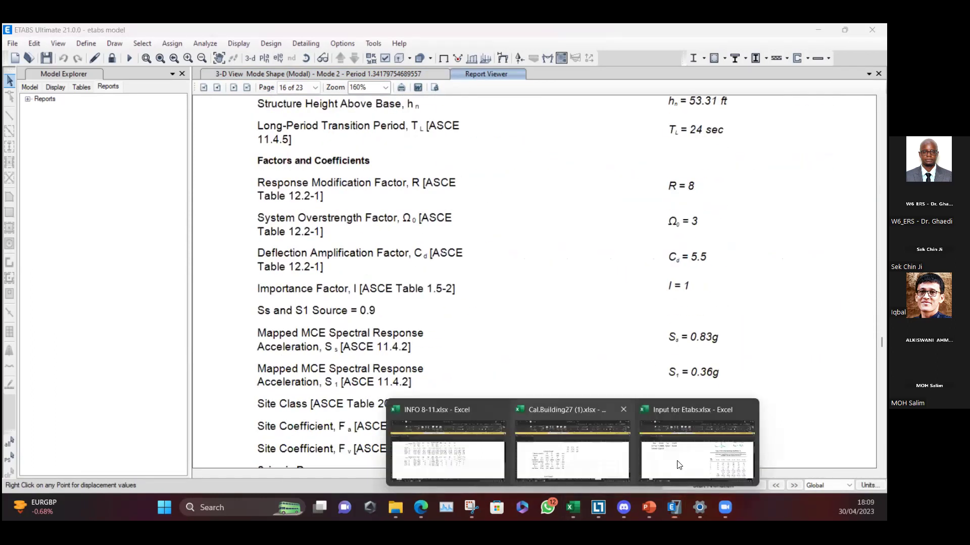
{"action": "left_click", "coordinate": [554, 461]}
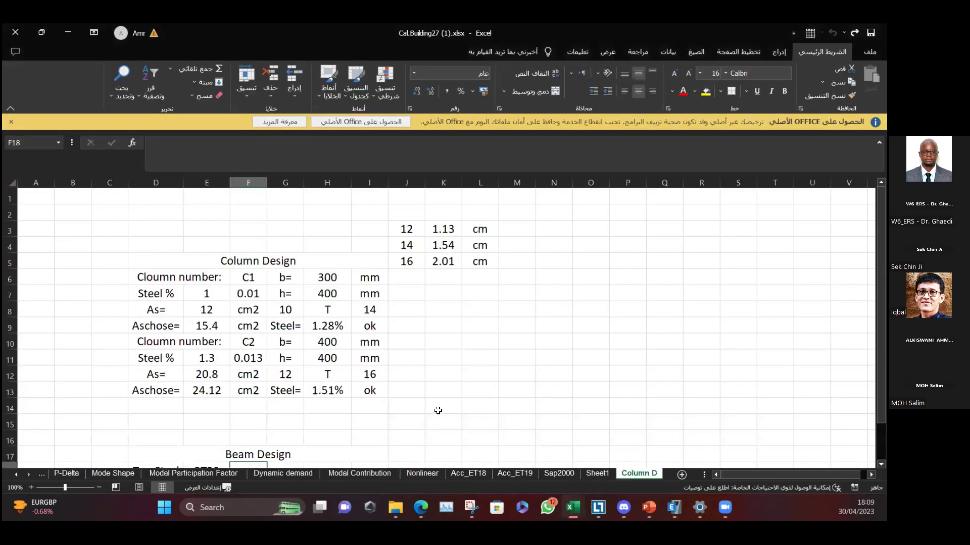
{"action": "mouse_move", "coordinate": [573, 507]}
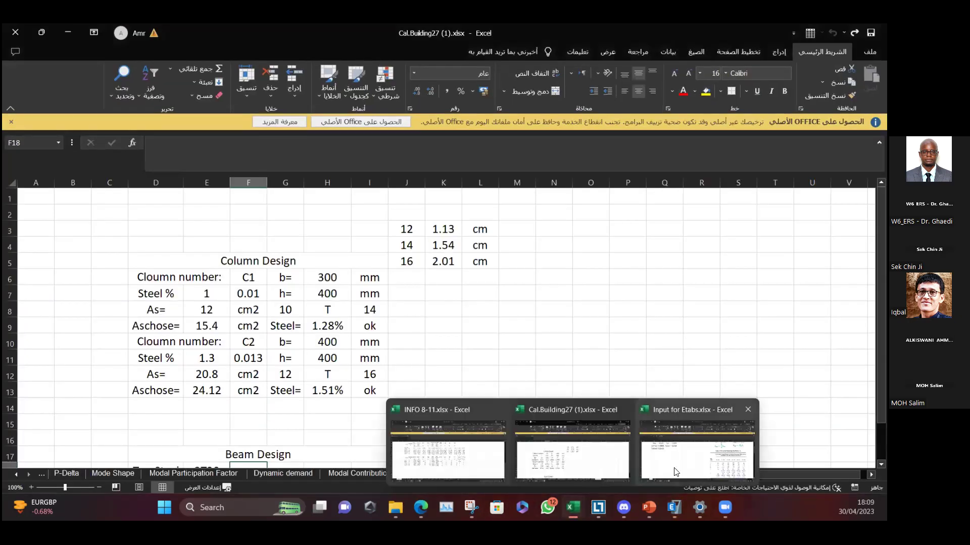
{"action": "left_click", "coordinate": [672, 451]}
{"action": "scroll", "coordinate": [209, 345], "scroll_direction": "up", "scroll_amount": 5}
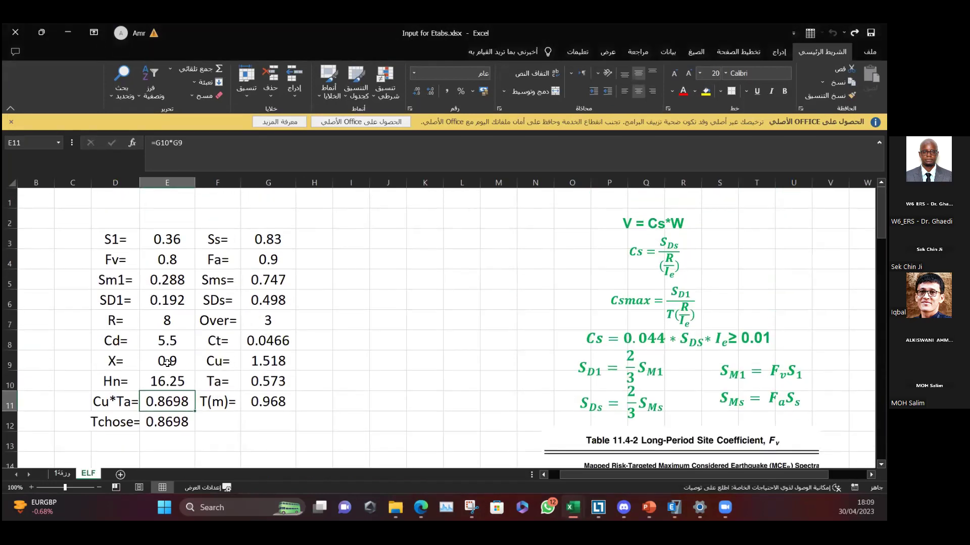
{"action": "left_click", "coordinate": [168, 381]}
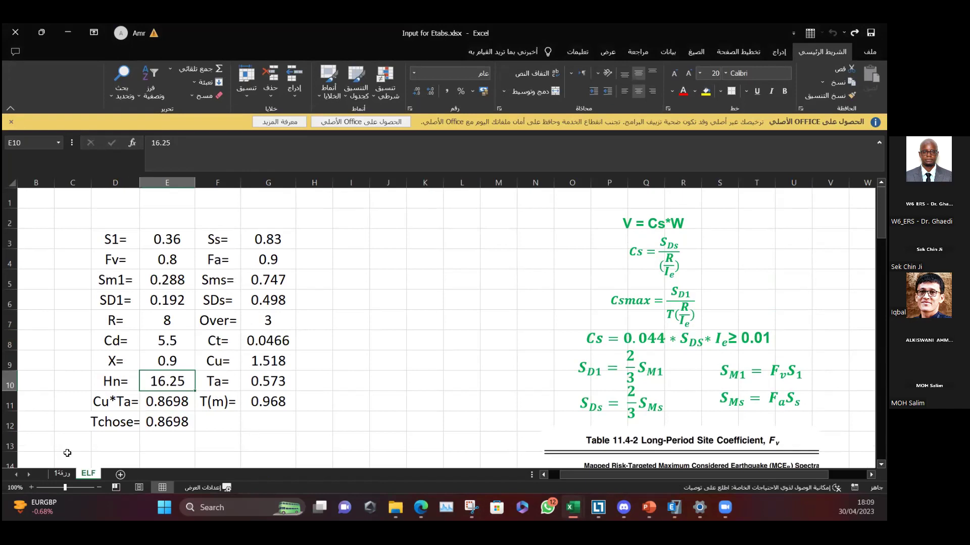
{"action": "left_click", "coordinate": [275, 362]}
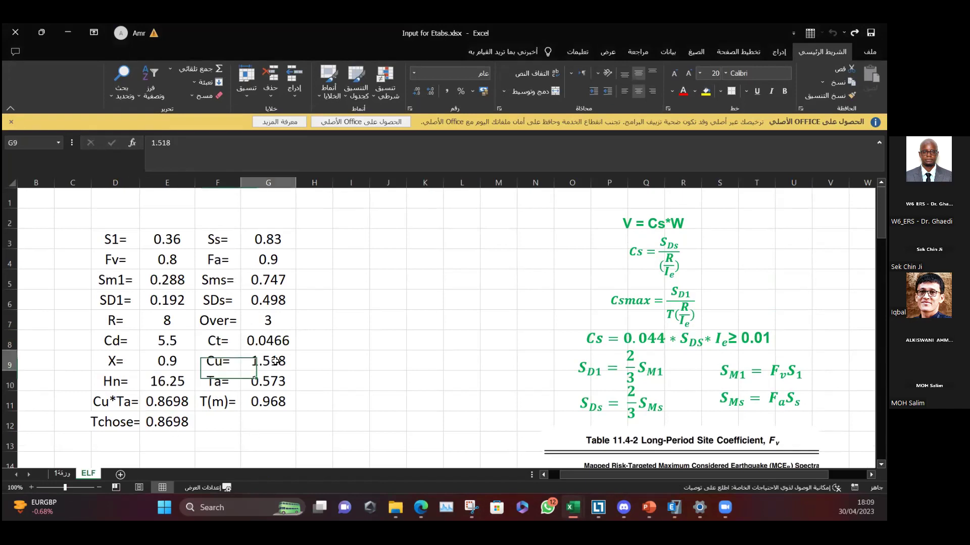
Step: Inspect the approximate period Ta, the Cu*Ta formula and the modal period T(m) cells on the ELF sheet
{"action": "scroll", "coordinate": [258, 365], "scroll_direction": "down", "scroll_amount": 1}
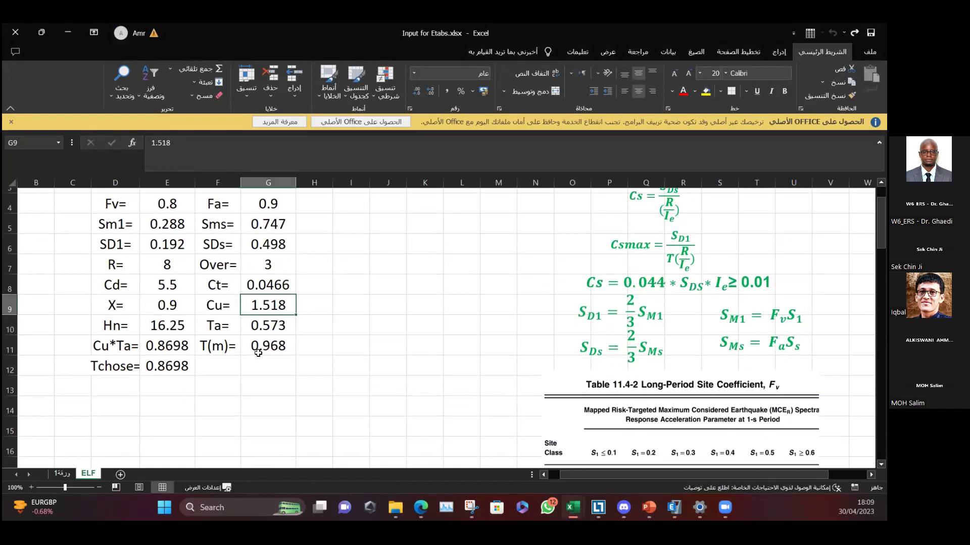
{"action": "left_click", "coordinate": [211, 322]}
{"action": "left_click", "coordinate": [93, 348]}
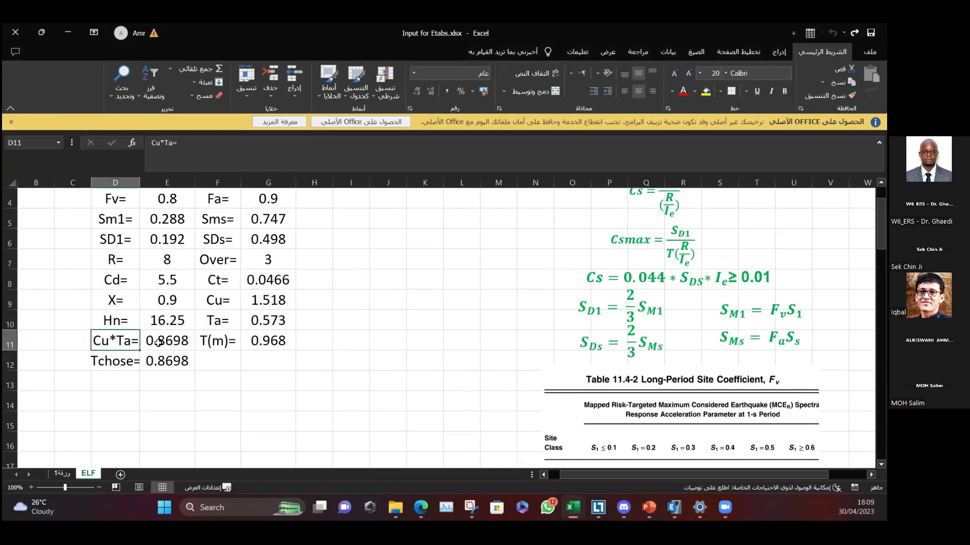
{"action": "left_click", "coordinate": [177, 351]}
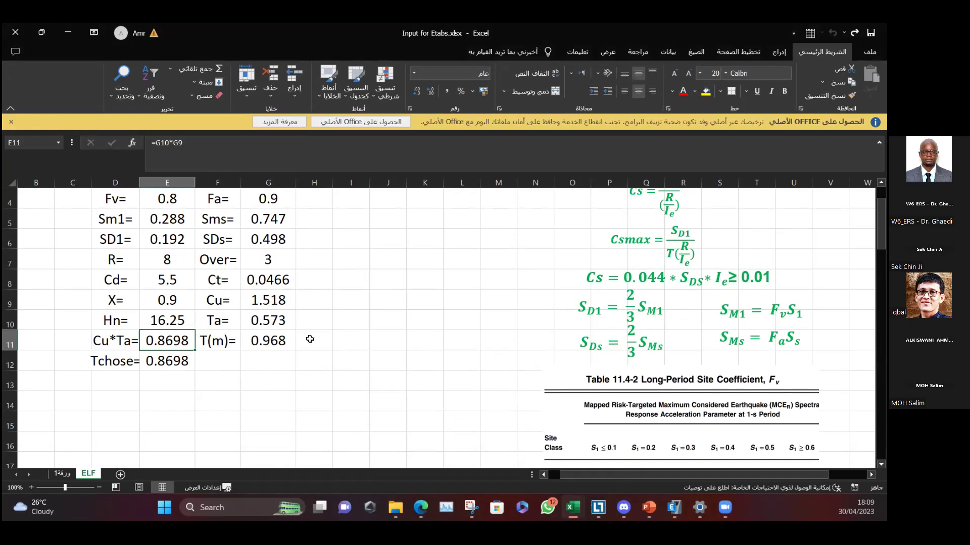
{"action": "left_click", "coordinate": [387, 335]}
{"action": "left_click", "coordinate": [215, 336]}
{"action": "left_click", "coordinate": [251, 339]}
{"action": "left_click", "coordinate": [167, 342]}
{"action": "left_click", "coordinate": [440, 345]}
Step: Switch to the ETABS model window holding the EQ-Y auto seismic load report and close that report
{"action": "mouse_move", "coordinate": [674, 507]}
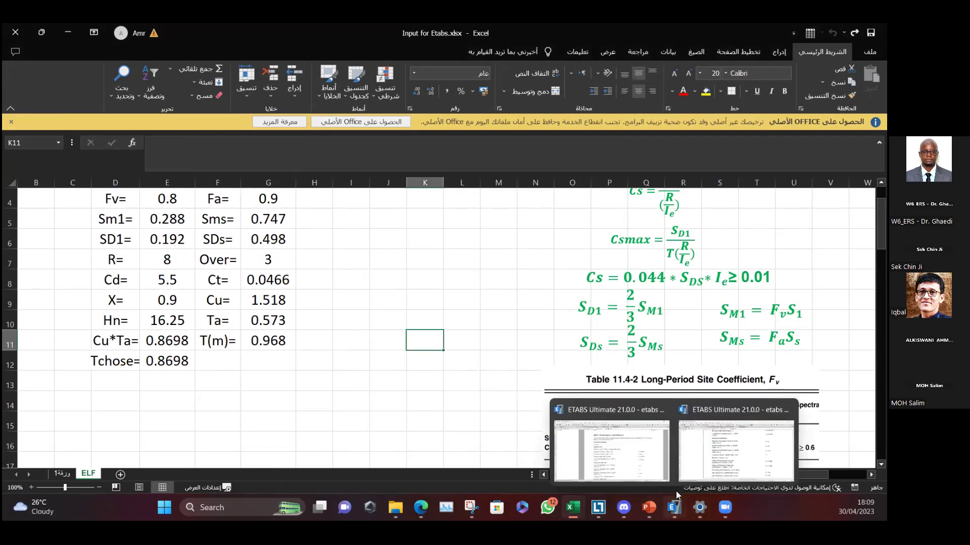
{"action": "left_click", "coordinate": [706, 455]}
{"action": "mouse_move", "coordinate": [674, 508]}
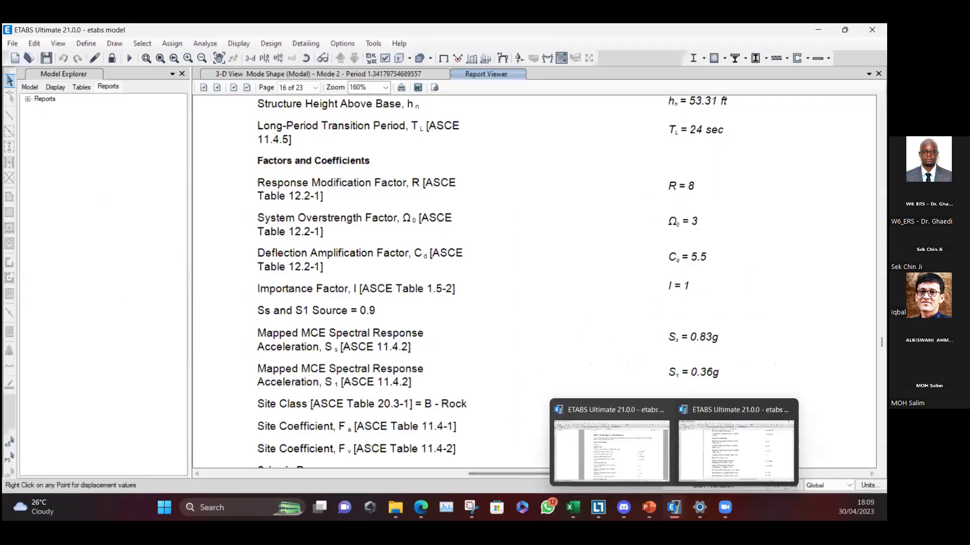
{"action": "left_click", "coordinate": [642, 473]}
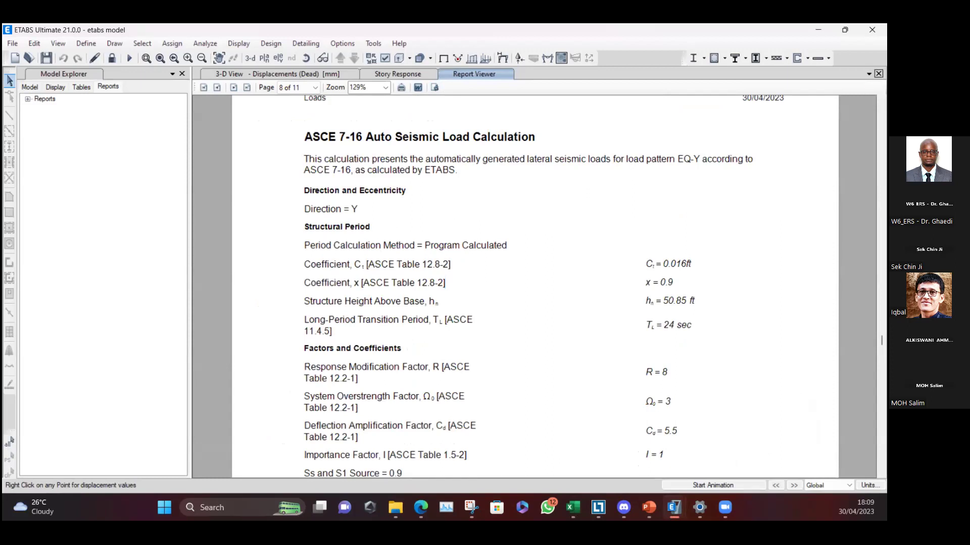
{"action": "left_click", "coordinate": [878, 73]}
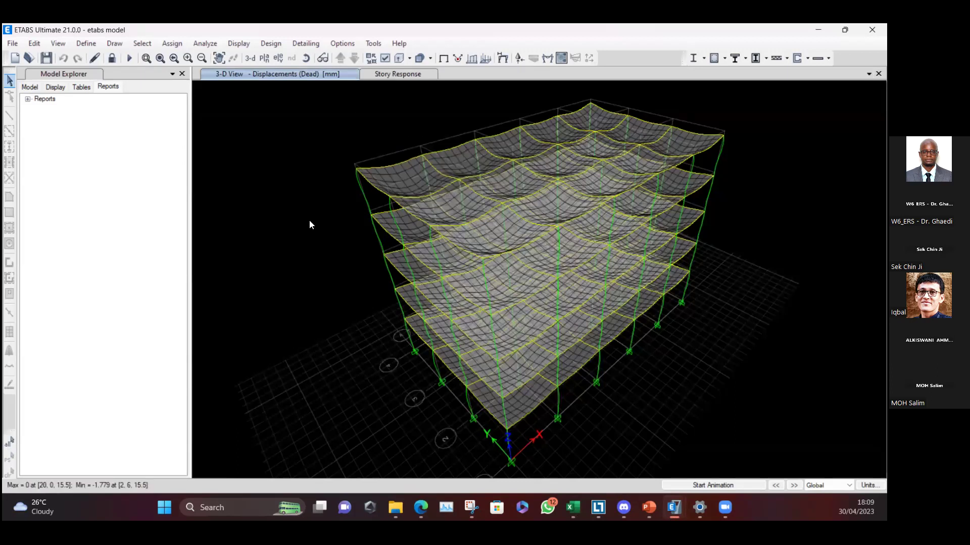